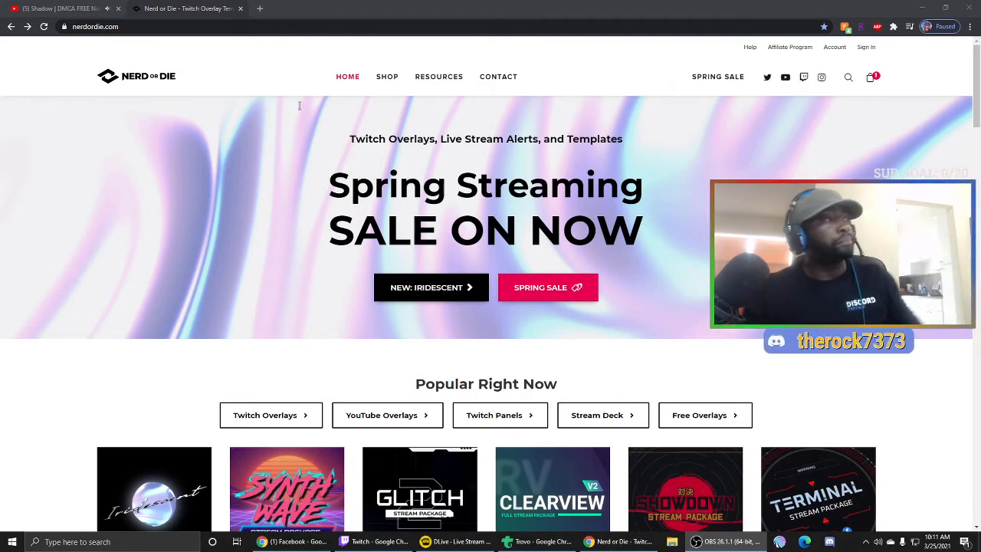
# - Scroll the Nerd or Die home page past the Spring sale banner to the Popular Right Now packages
pyautogui.scroll(-1, 490, 372)
# - Go to the Twitch Panel Maker and pick the yellow ABOUT ME free premade panel
pyautogui.click(511, 371)
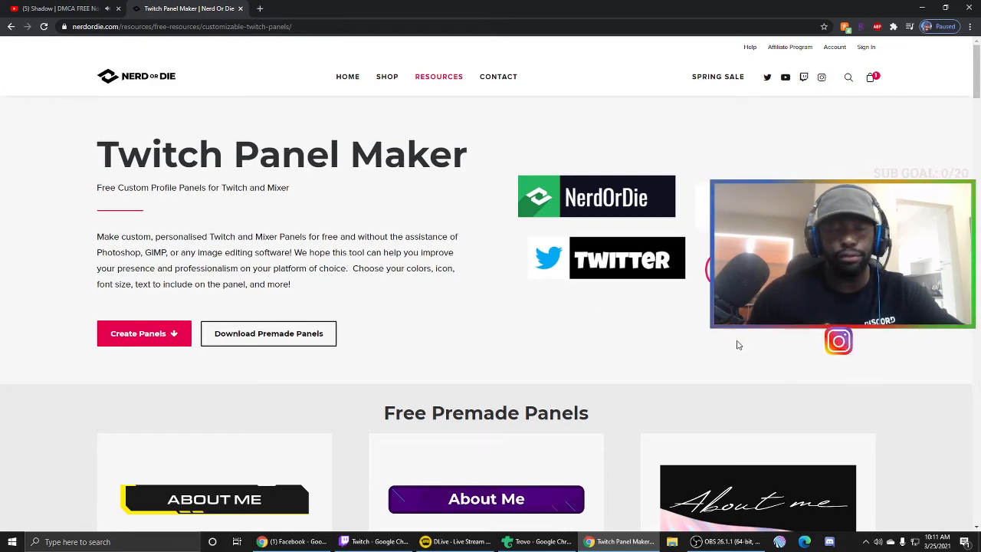
pyautogui.scroll(-4, 739, 345)
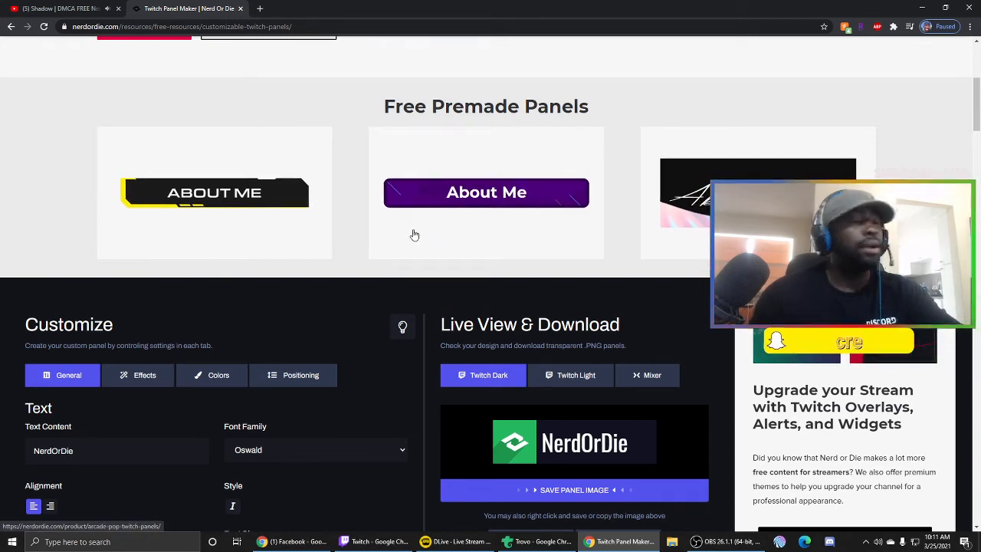
pyautogui.click(246, 197)
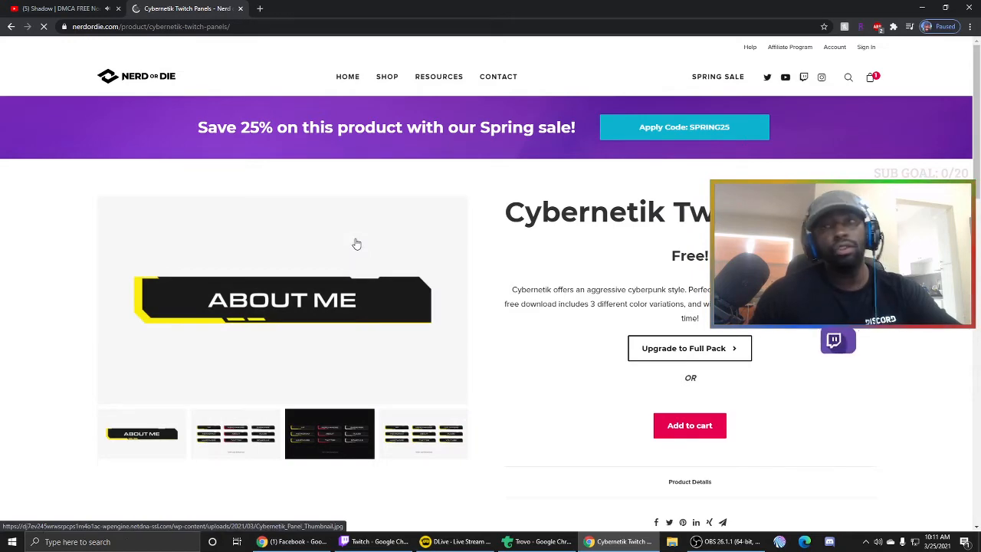
# - Preview the Cybernetik light and dark panel sets, then add them to the cart
pyautogui.scroll(-2, 307, 275)
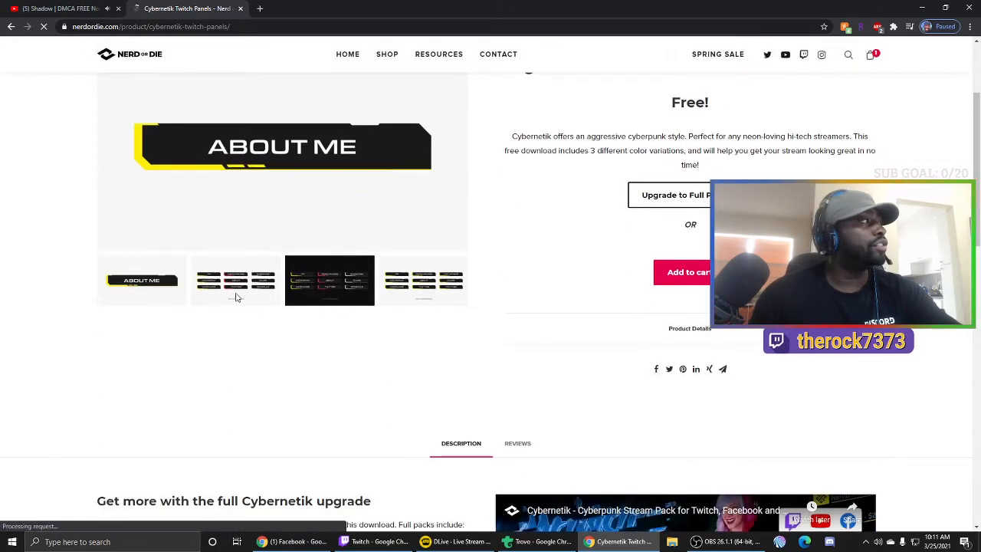
pyautogui.click(238, 278)
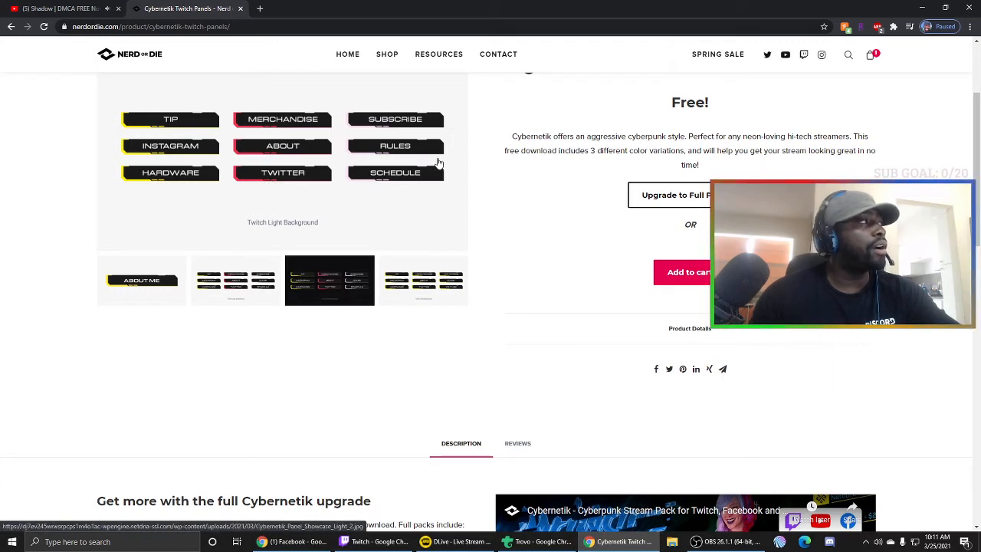
pyautogui.click(331, 282)
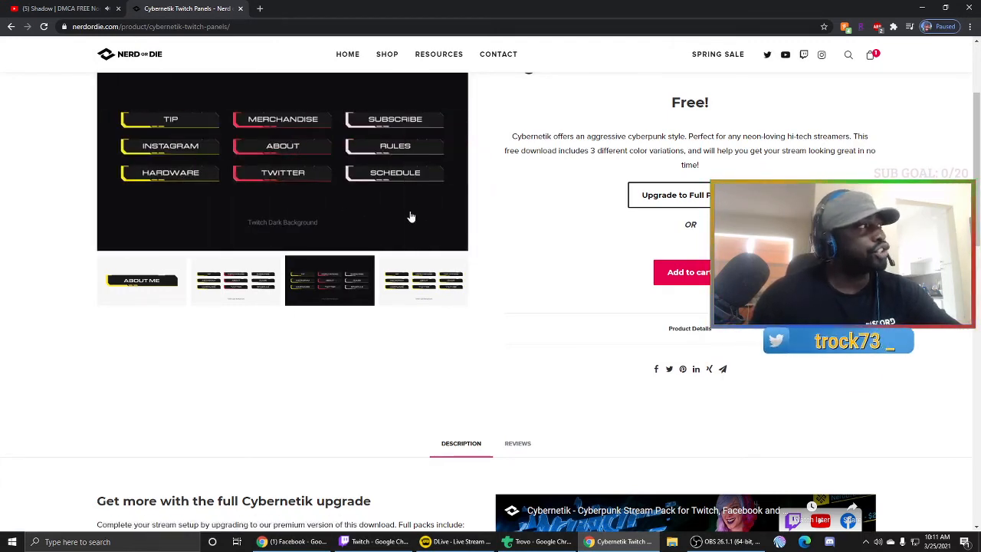
pyautogui.click(426, 296)
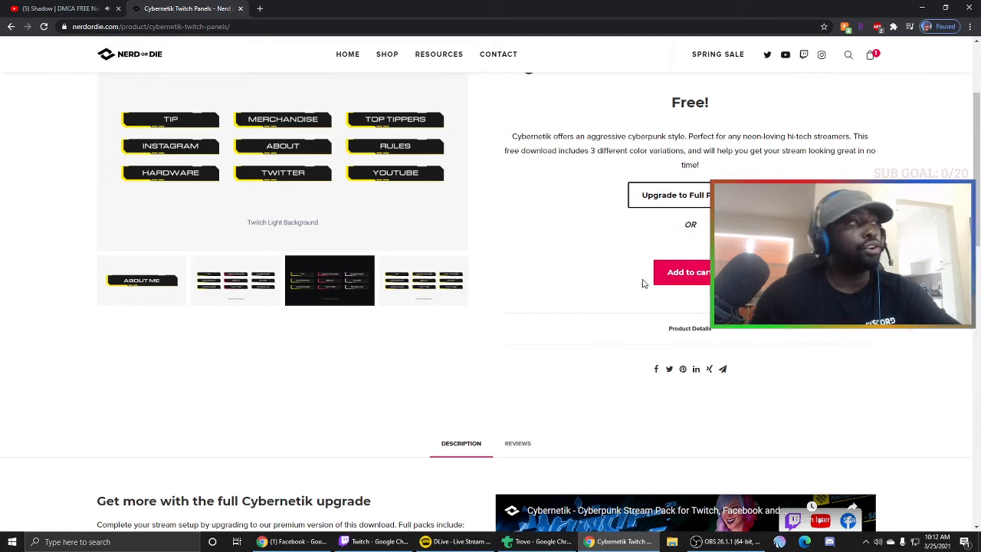
pyautogui.click(688, 283)
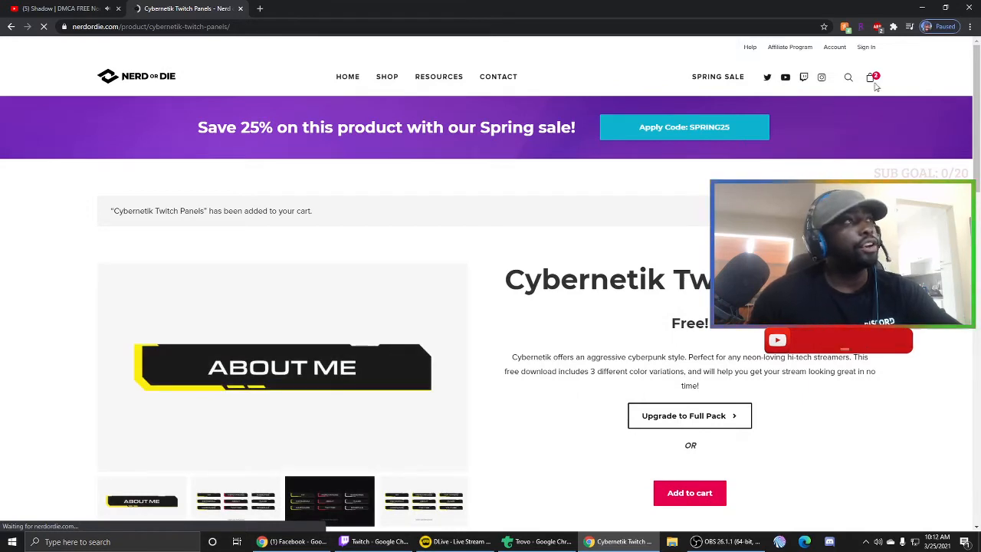
# - Remove Arcade Pop Twitch Panels from the cart, dismiss the Honey popup, and proceed to checkout
pyautogui.moveTo(870, 79)
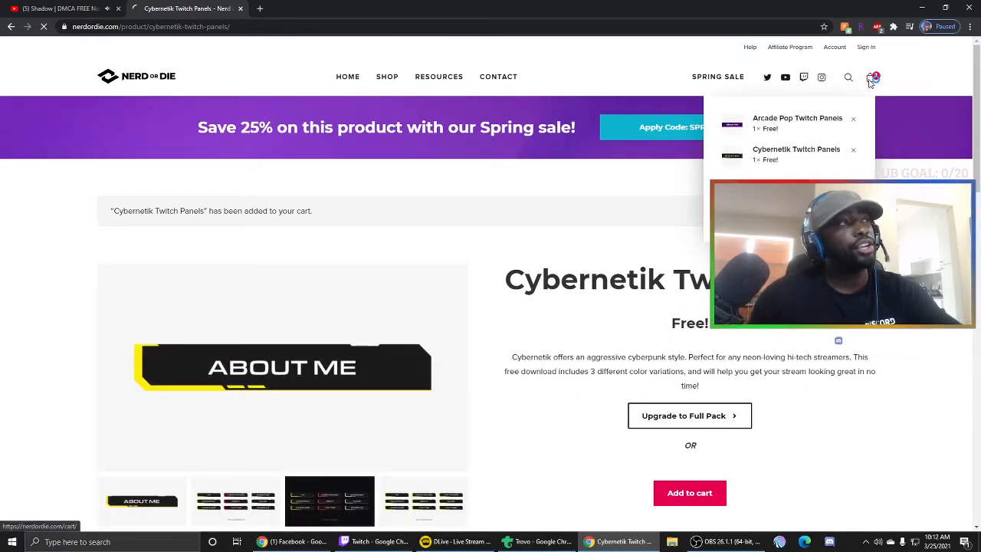
pyautogui.click(870, 80)
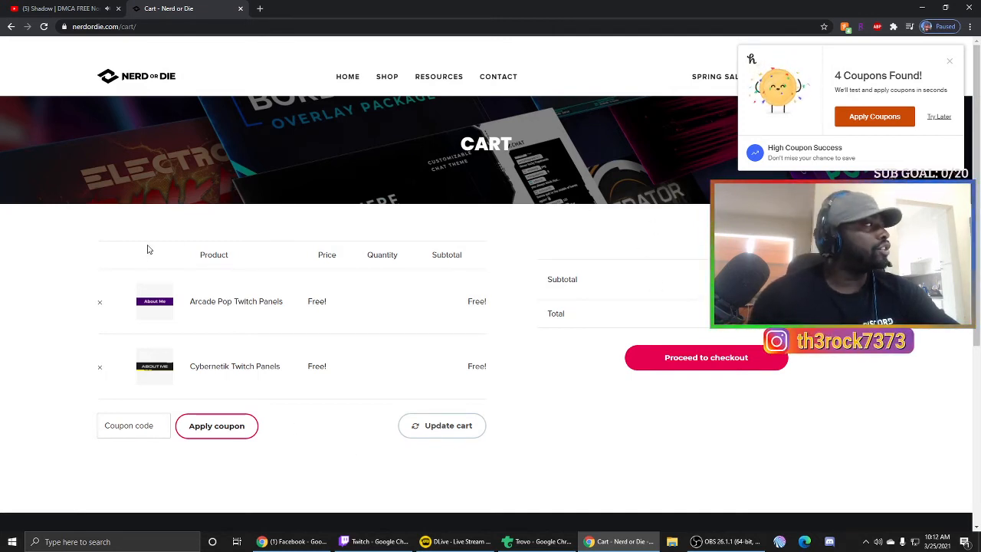
pyautogui.click(99, 303)
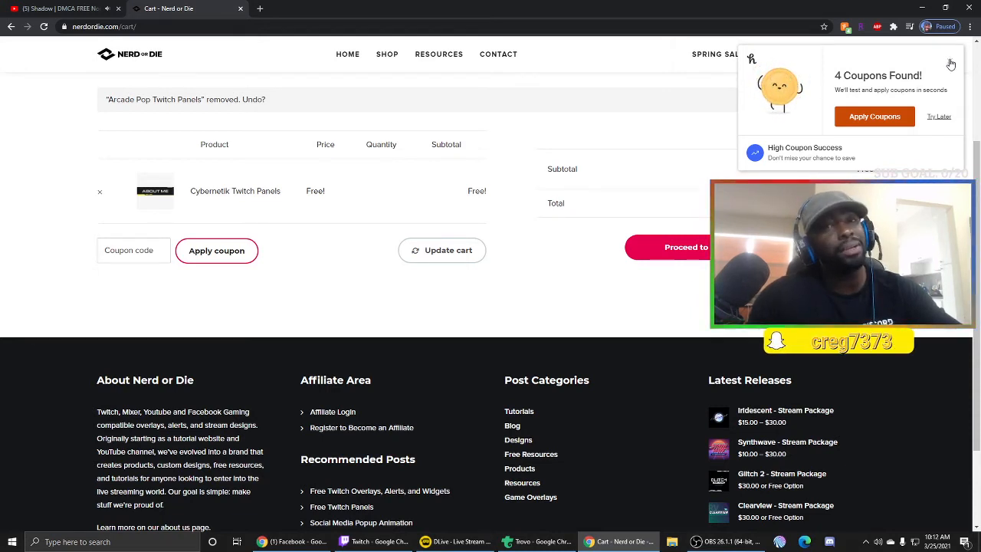
pyautogui.click(950, 63)
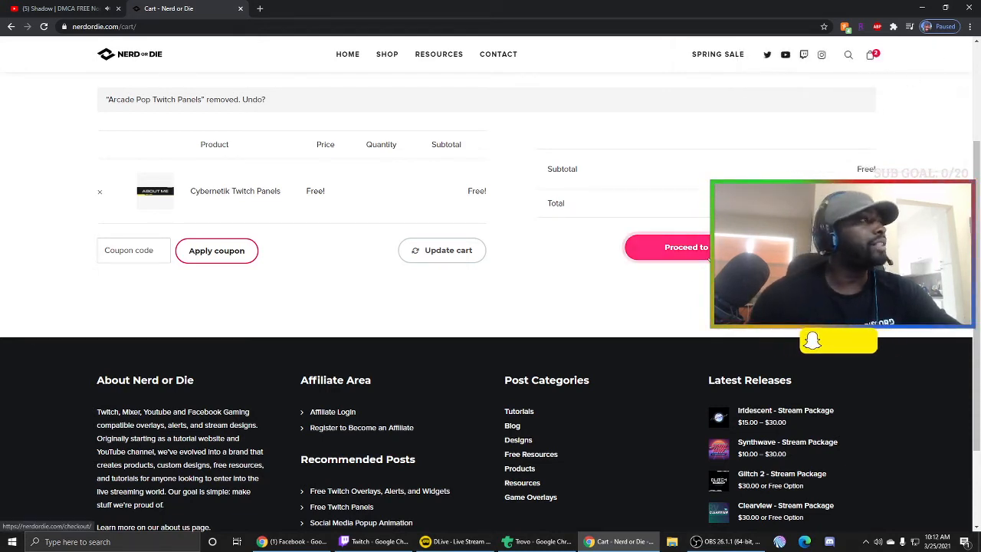
pyautogui.click(706, 256)
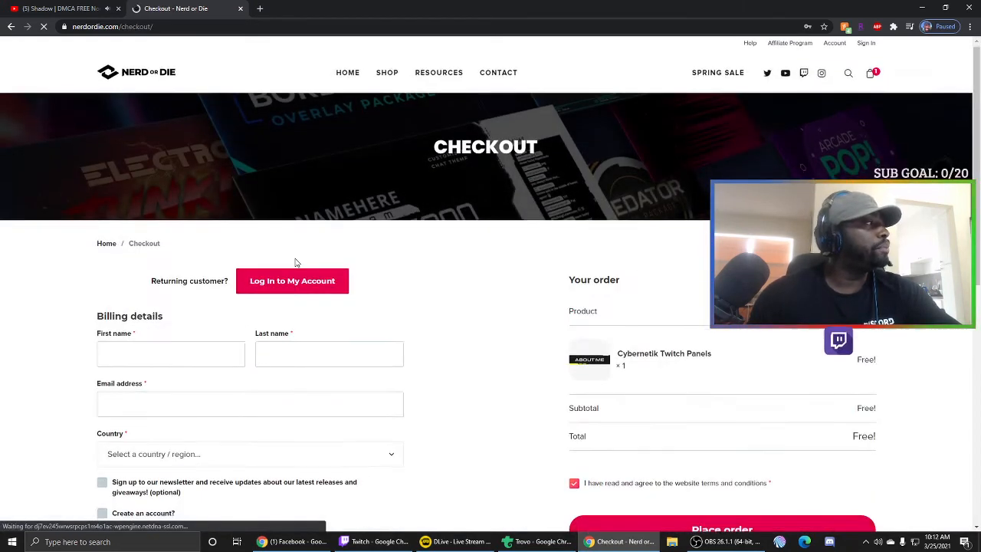
# - Review the checkout order summary and billing form, then return to the First name field
pyautogui.scroll(-2, 214, 207)
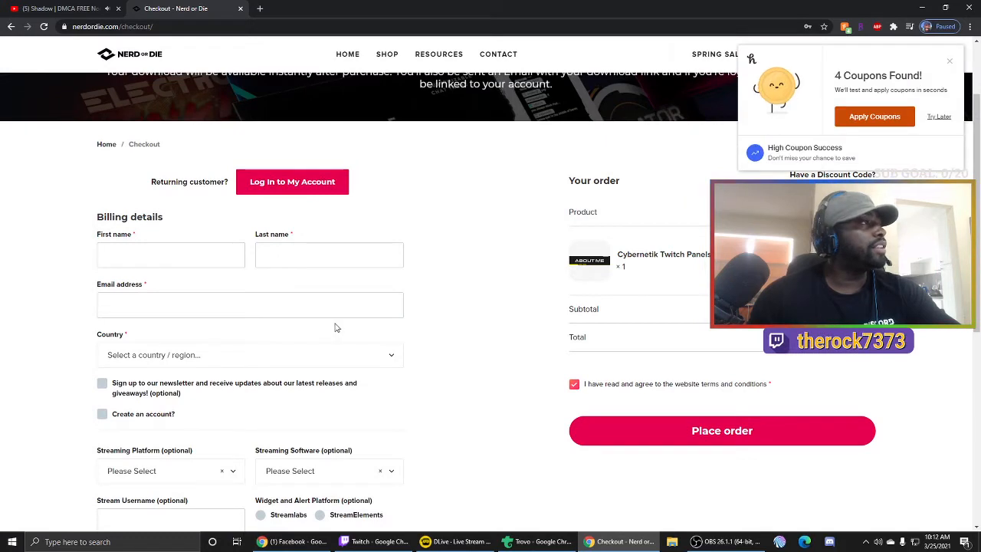
pyautogui.scroll(-2, 345, 330)
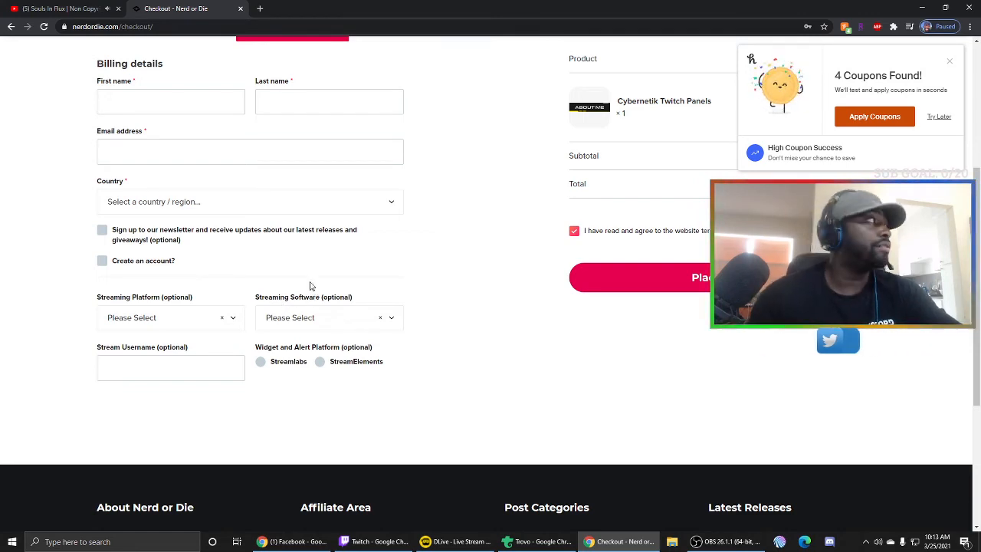
pyautogui.scroll(3, 490, 269)
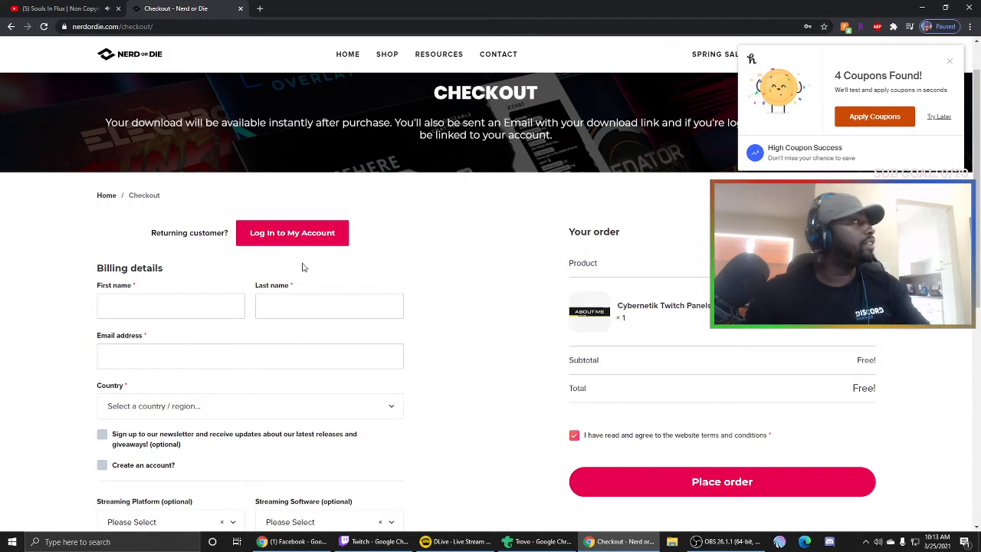
pyautogui.click(219, 307)
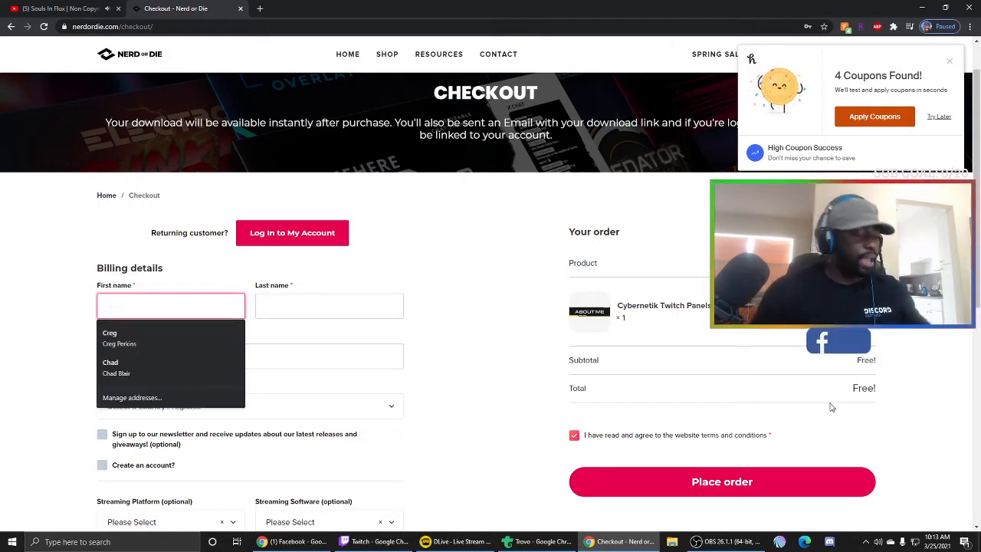
# - Fill in the billing first name and e-mail address, fixing a mistyped start
pyautogui.write('Creg')
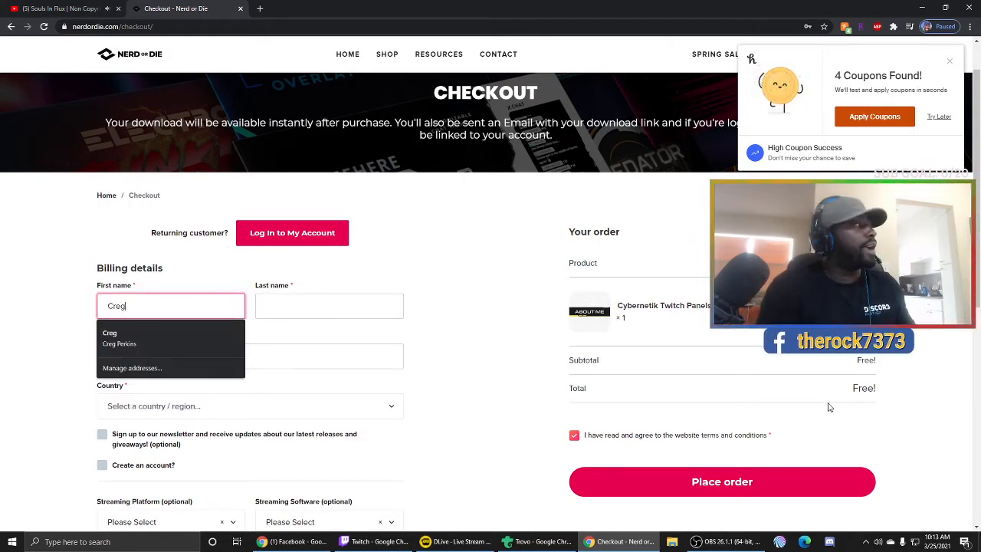
pyautogui.press('Tab')
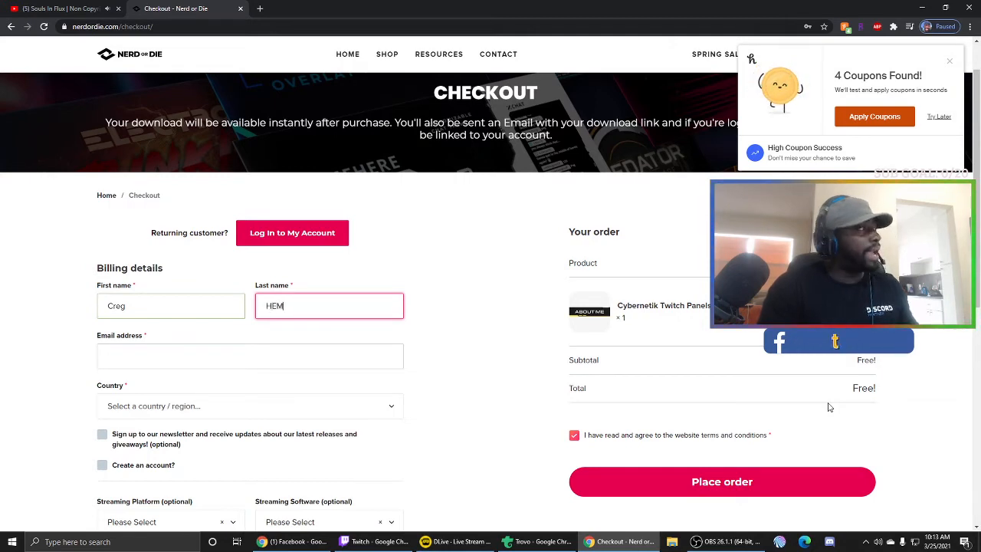
pyautogui.press('Tab')
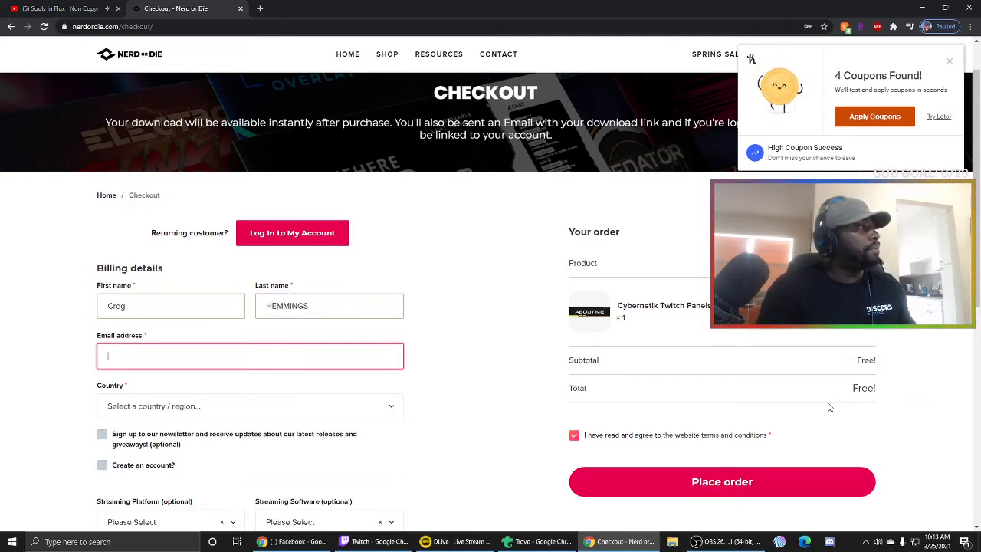
pyautogui.write('CR')
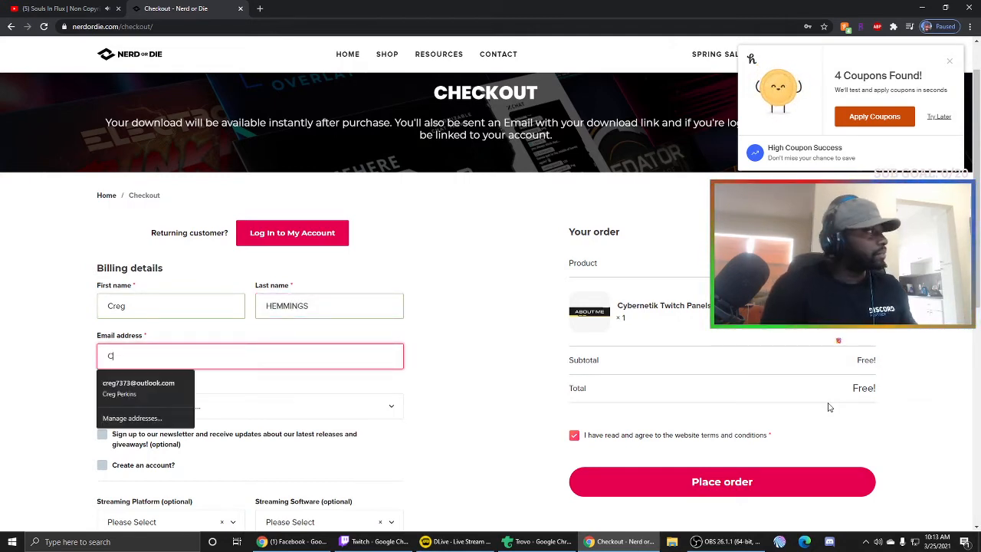
pyautogui.press('BackSpace')
pyautogui.press('BackSpace')
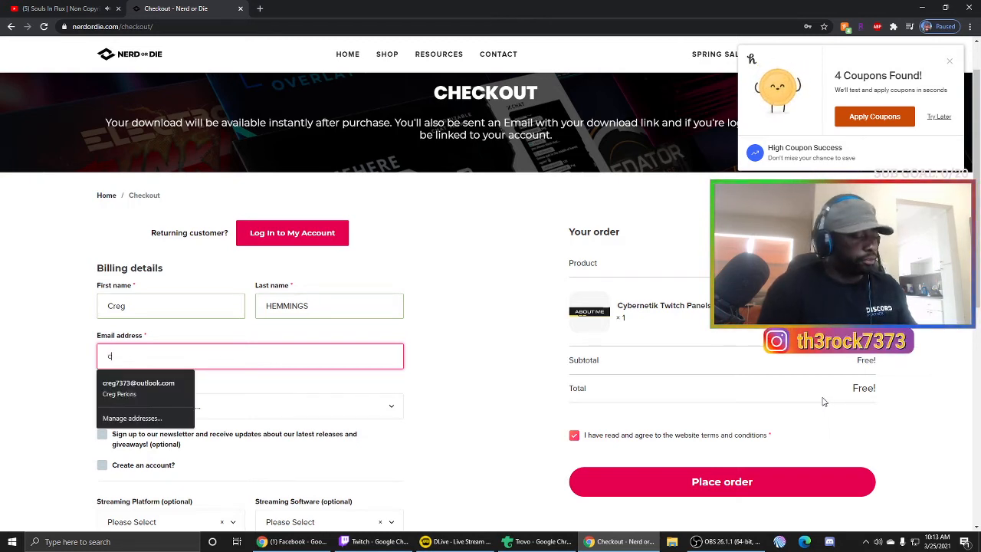
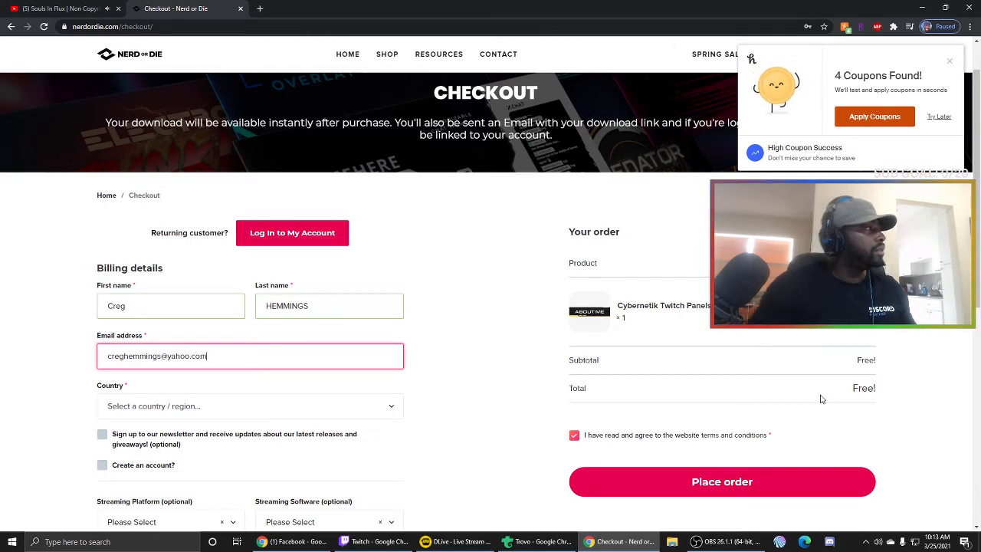
# - Choose United States (US) from the billing Country list
pyautogui.click(222, 414)
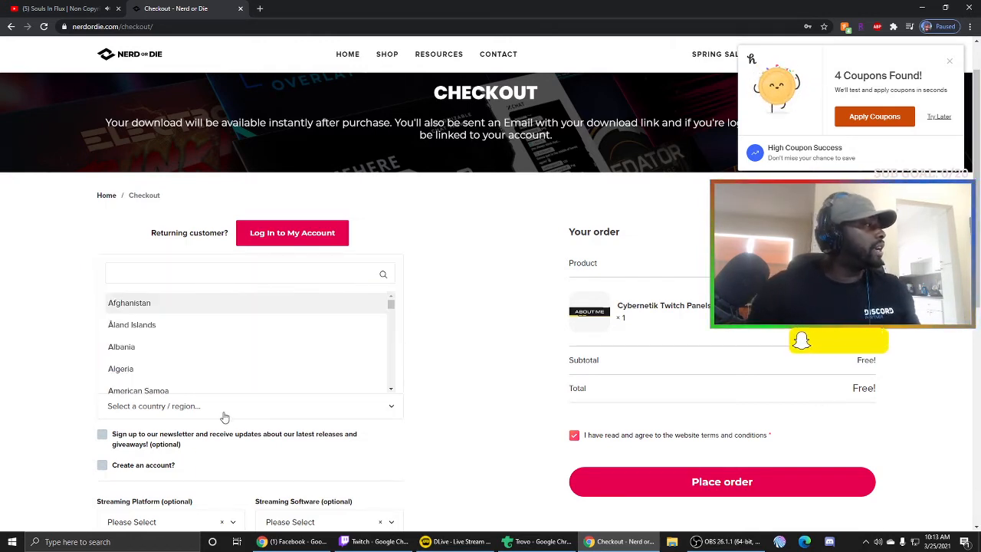
pyautogui.scroll(-9, 208, 328)
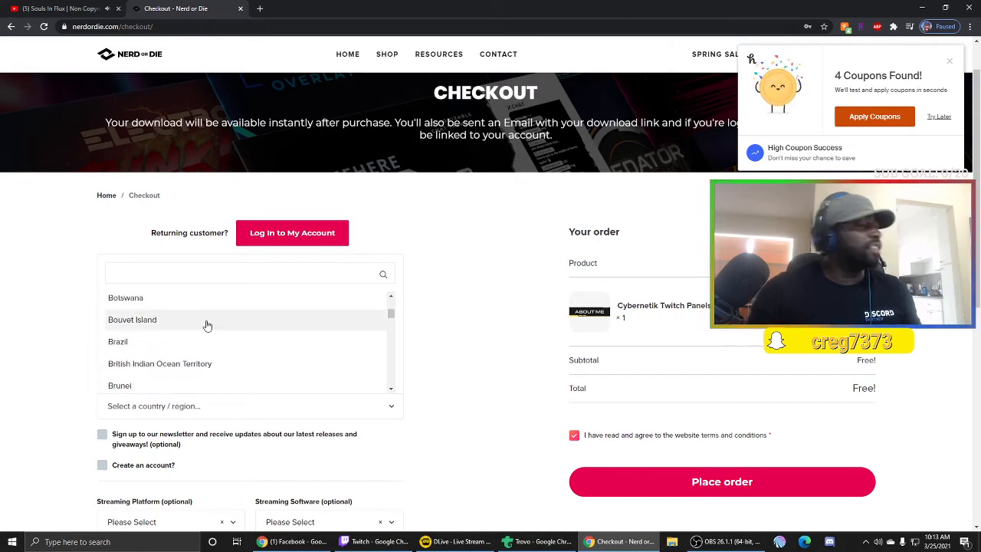
pyautogui.scroll(-4, 205, 325)
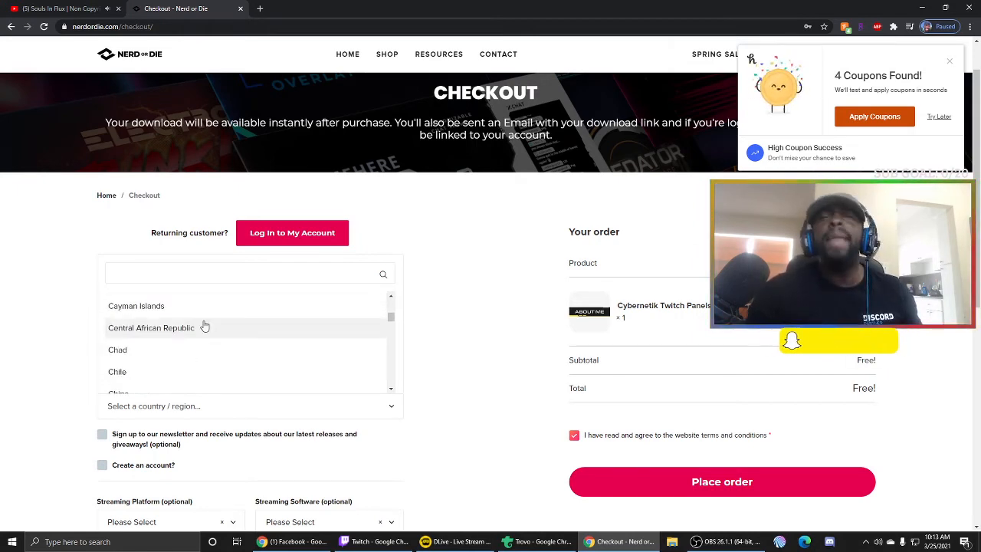
pyautogui.scroll(-6, 205, 326)
pyautogui.scroll(-20, 205, 330)
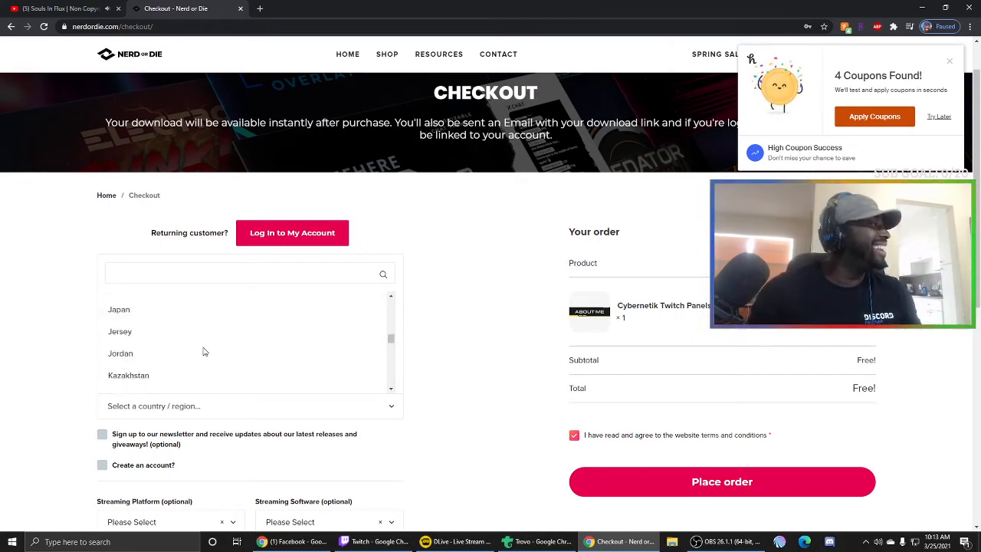
pyautogui.scroll(-20, 204, 351)
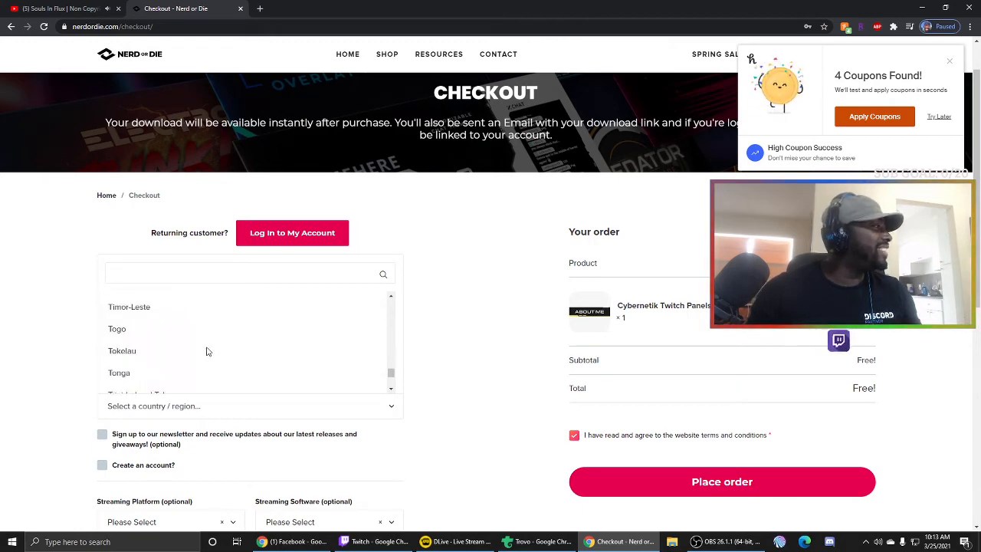
pyautogui.scroll(-8, 203, 354)
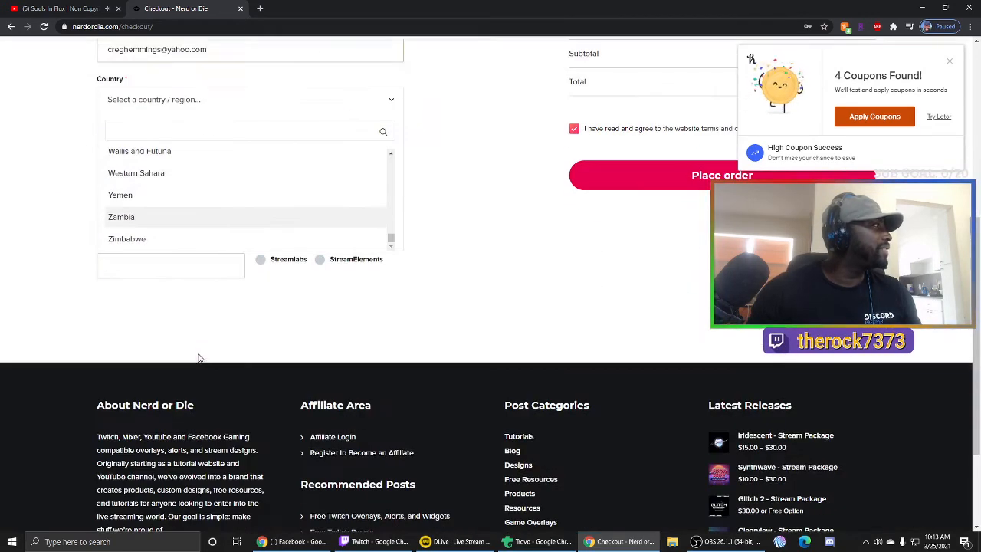
pyautogui.scroll(4, 268, 449)
pyautogui.scroll(3, 195, 336)
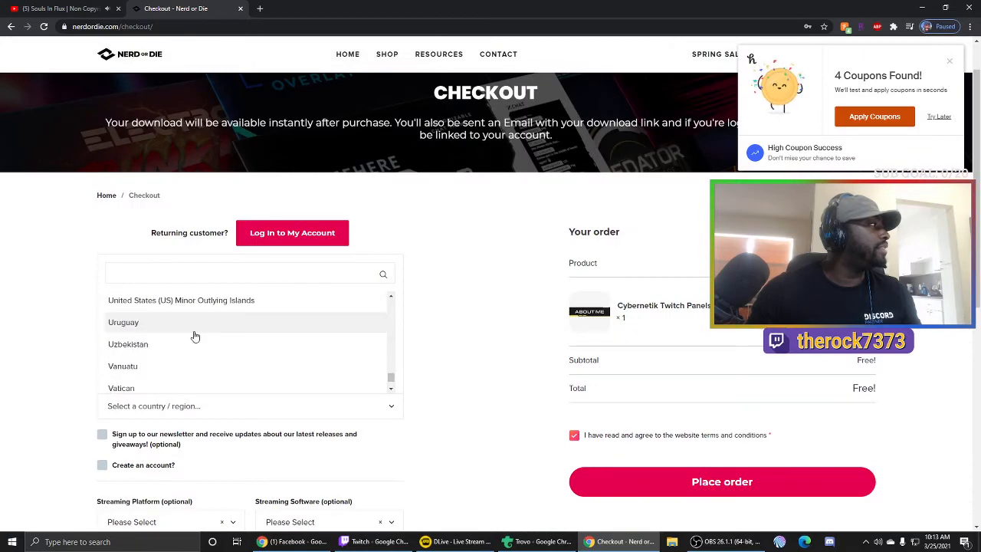
pyautogui.scroll(3, 199, 328)
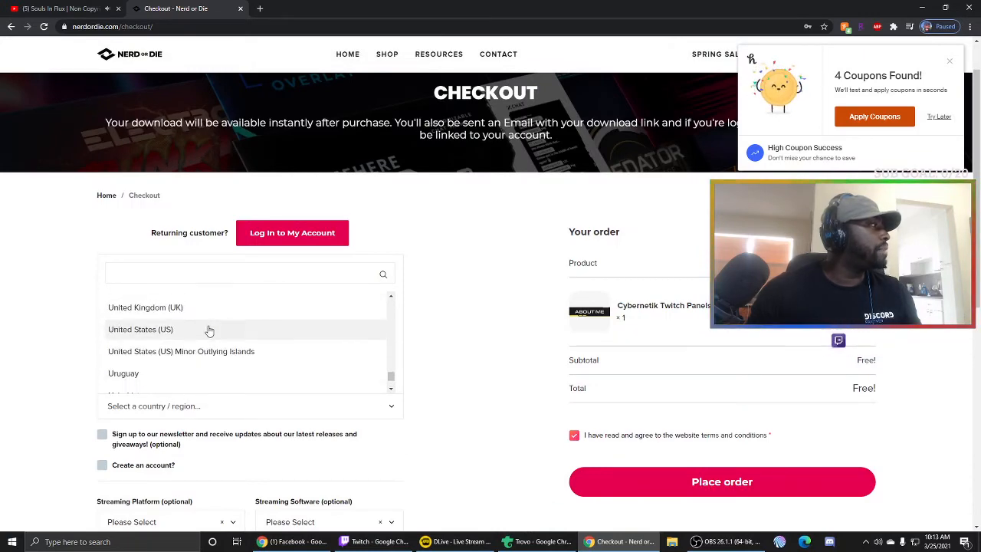
pyautogui.click(187, 332)
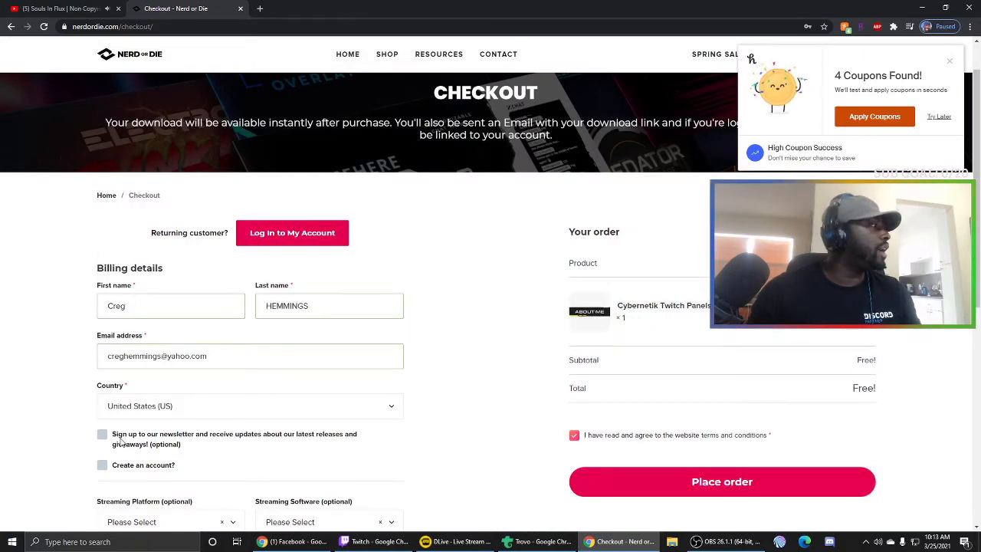
pyautogui.scroll(-2, 139, 439)
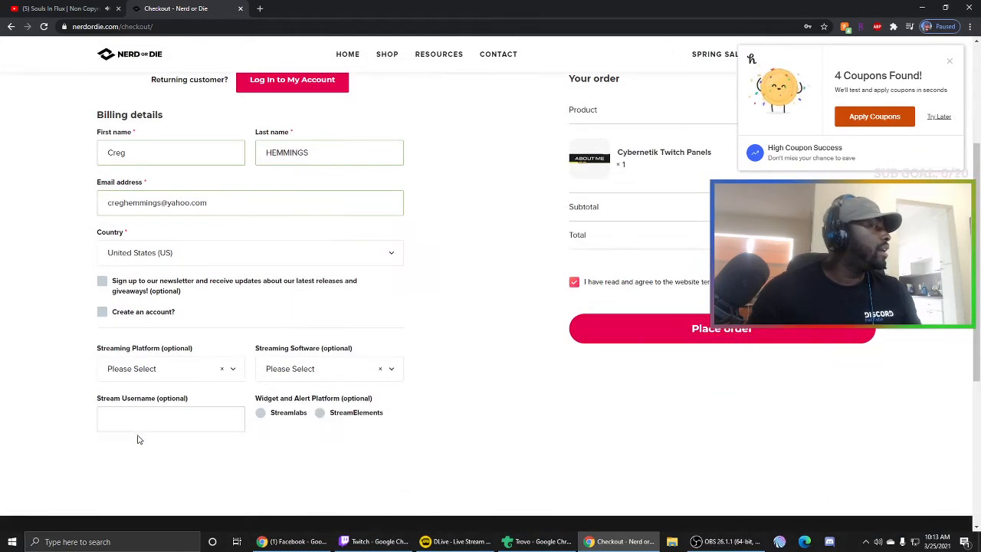
# - Leave account creation off, dismiss the Honey popup, and choose Twitch and OBS Studio
pyautogui.click(102, 312)
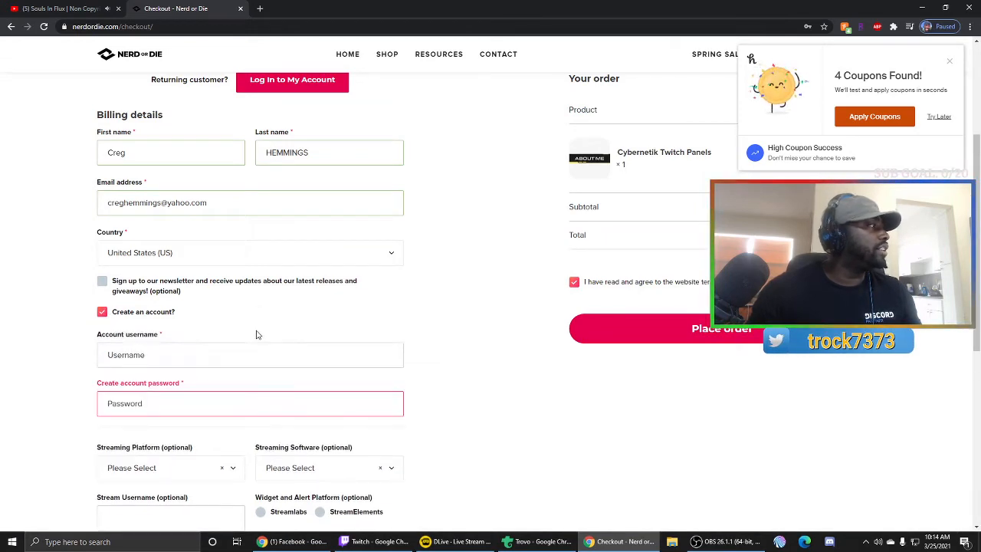
pyautogui.click(106, 313)
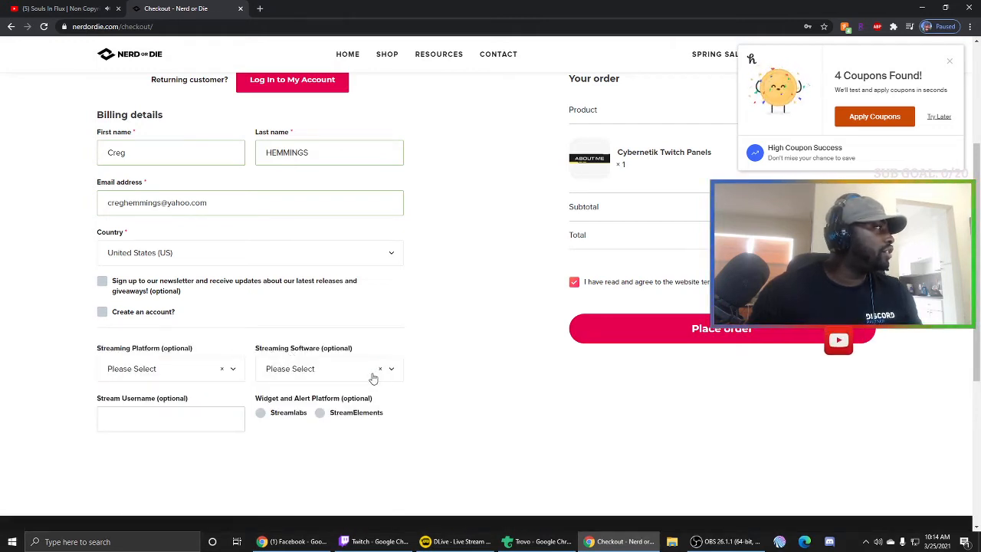
pyautogui.click(949, 61)
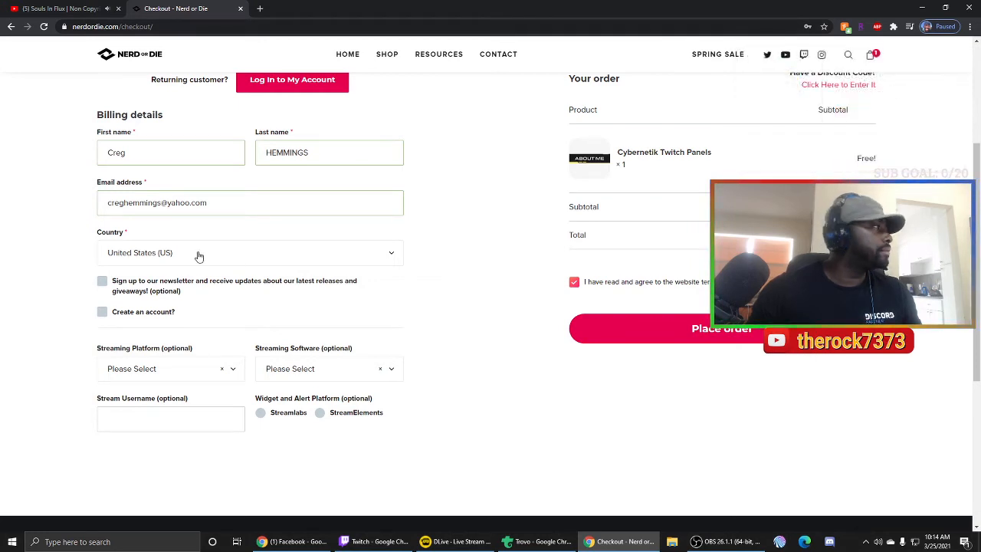
pyautogui.click(198, 375)
pyautogui.click(151, 456)
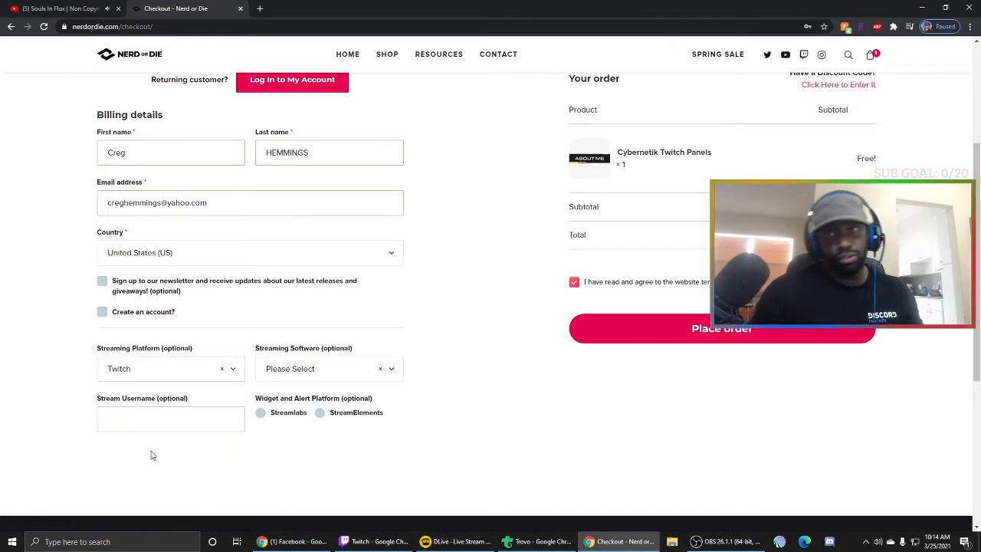
pyautogui.click(293, 377)
pyautogui.click(297, 453)
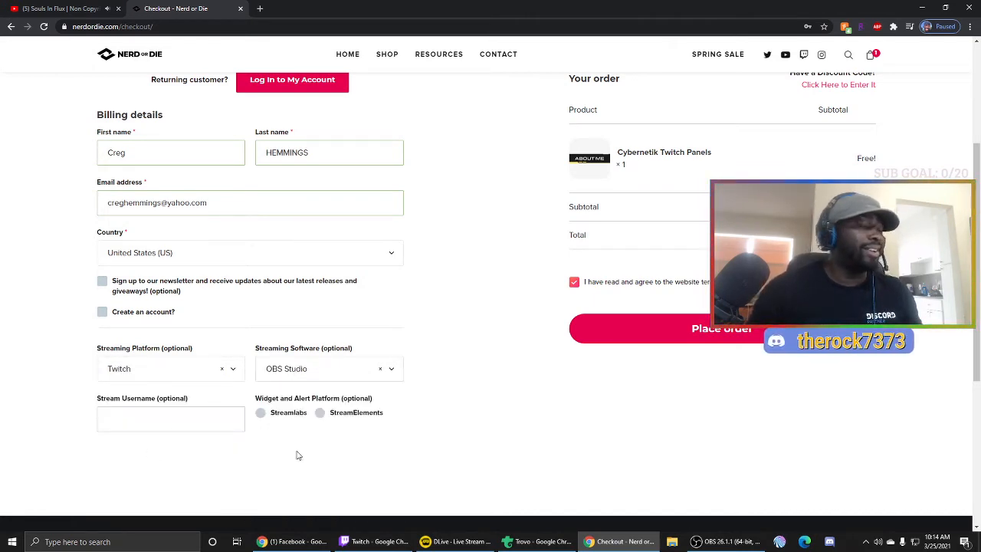
# - Enter the stream username, choose Streamlabs for alerts, and place the free order
pyautogui.click(192, 417)
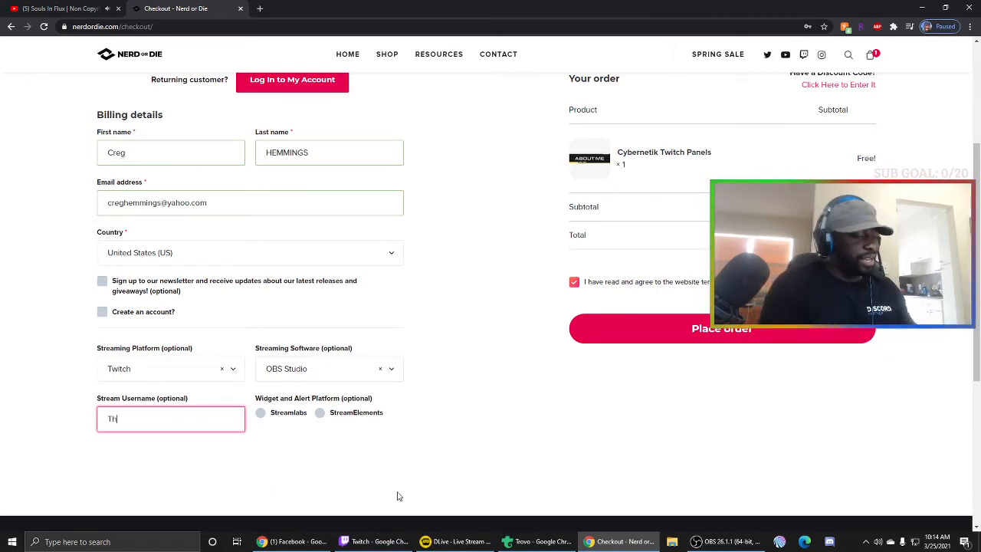
pyautogui.write('TheRock7373')
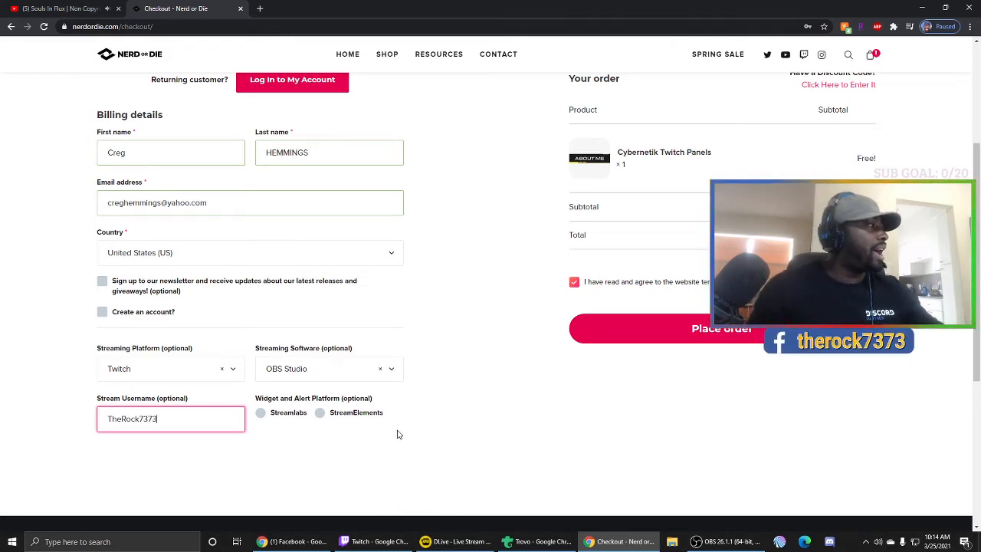
pyautogui.click(262, 414)
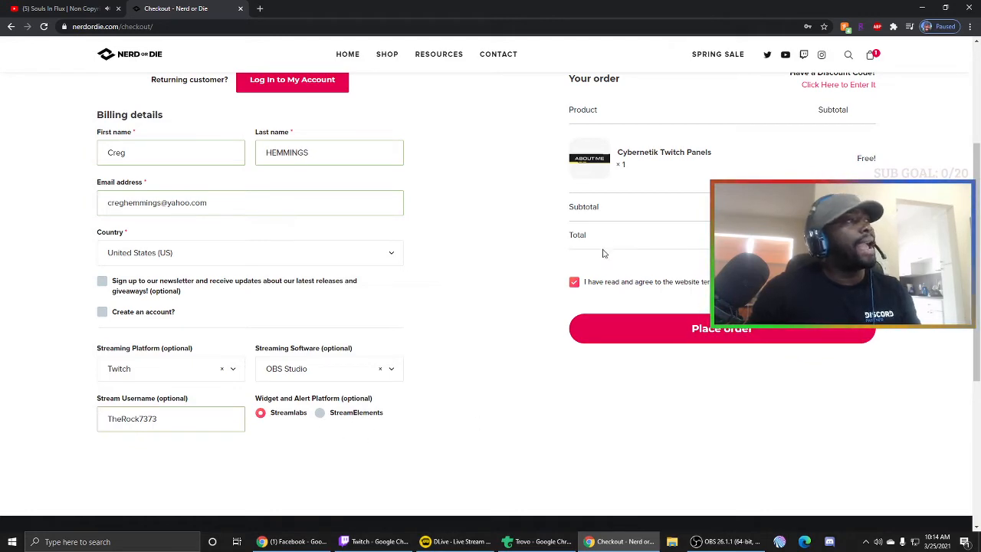
pyautogui.scroll(3, 603, 254)
pyautogui.scroll(-3, 591, 322)
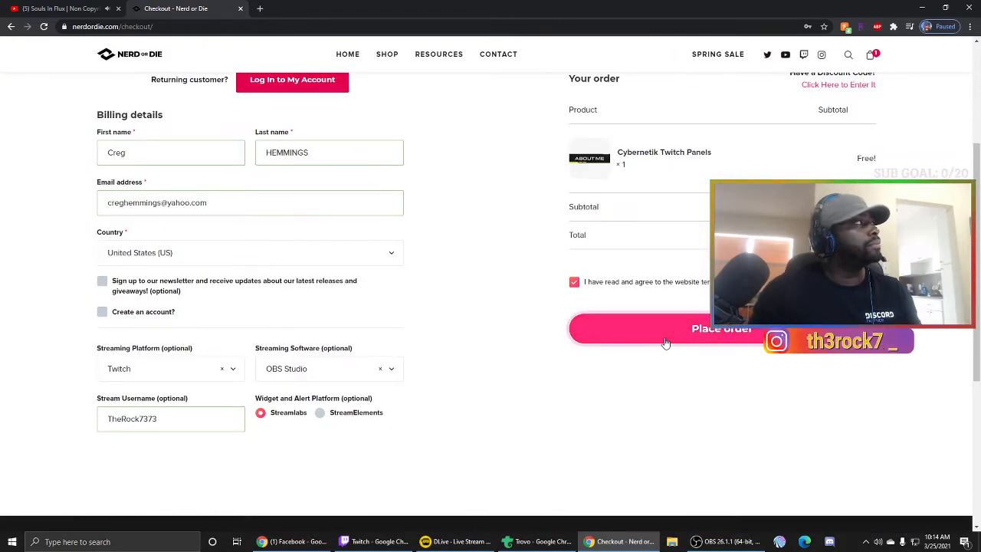
pyautogui.click(665, 343)
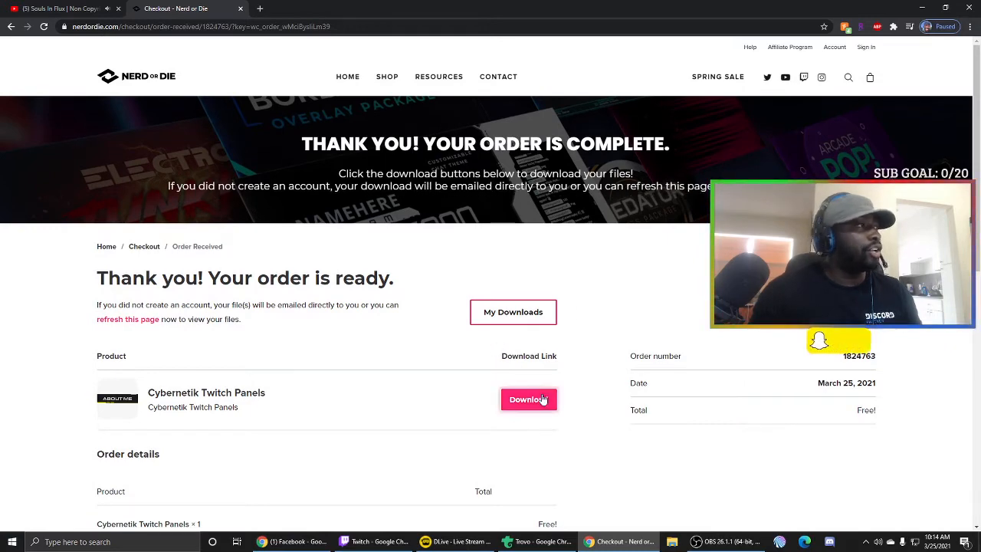
# - Download the Cybernetik Twitch Panels files from the order-received page
pyautogui.scroll(-3, 533, 399)
pyautogui.click(529, 195)
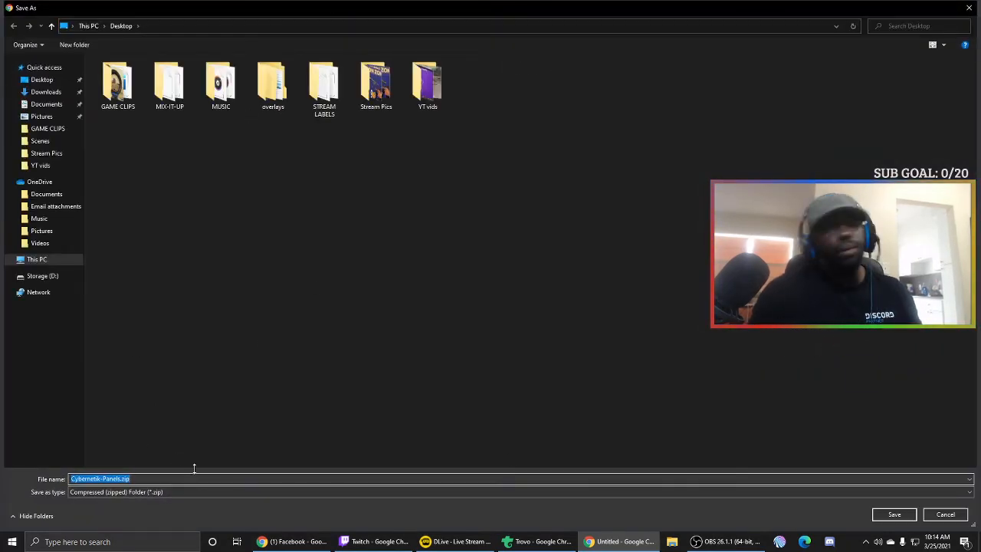
# - Rename the Cybernetik-Panels.zip download to twitchpanels and save it on the Desktop
pyautogui.write('twitchpanels')
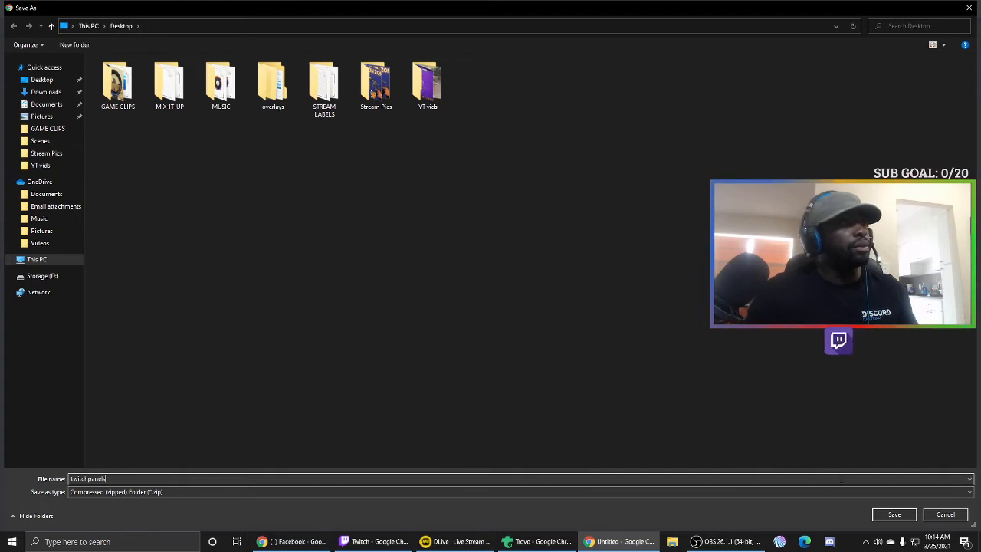
pyautogui.click(884, 518)
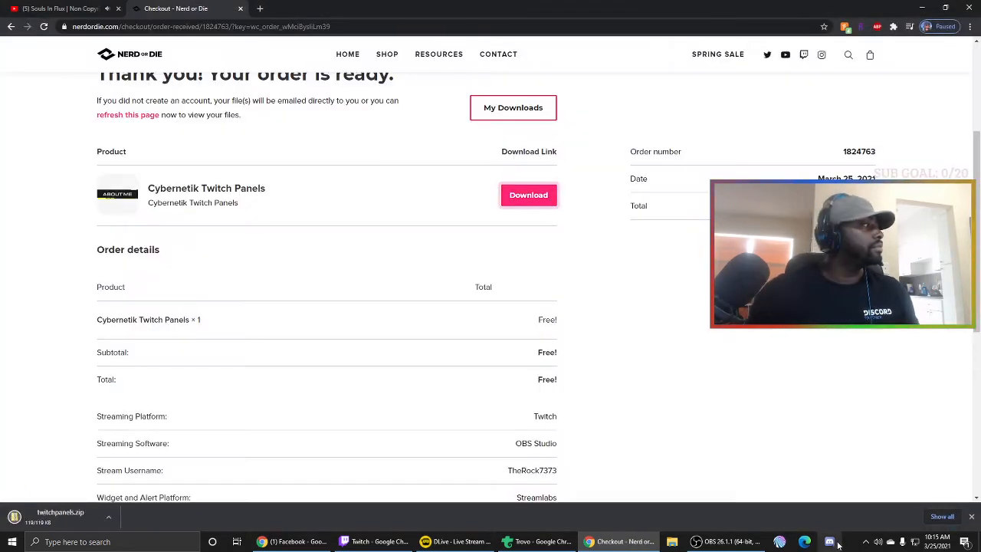
# - In a new tab, type 'tw' and go to the suggested Twitch channel page
pyautogui.click(259, 9)
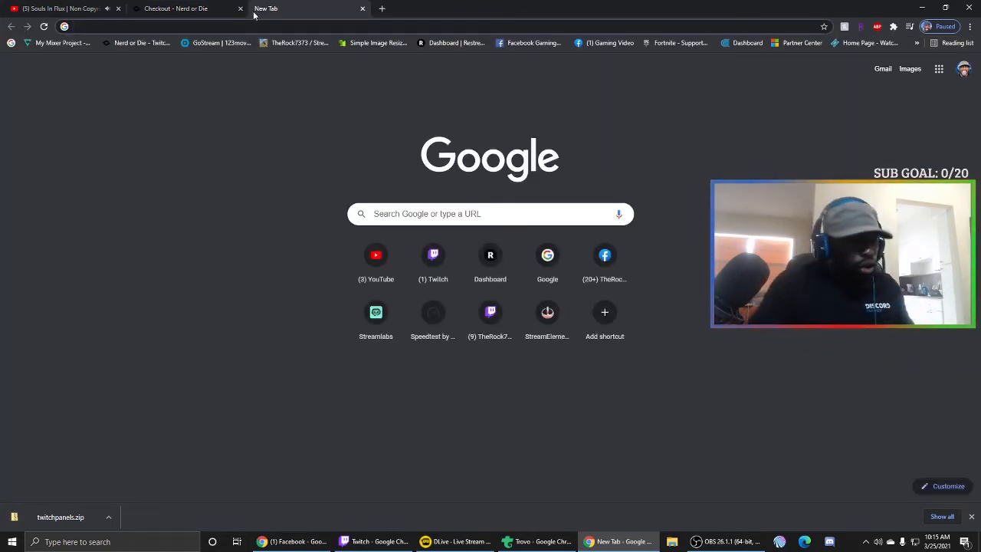
pyautogui.write('tw')
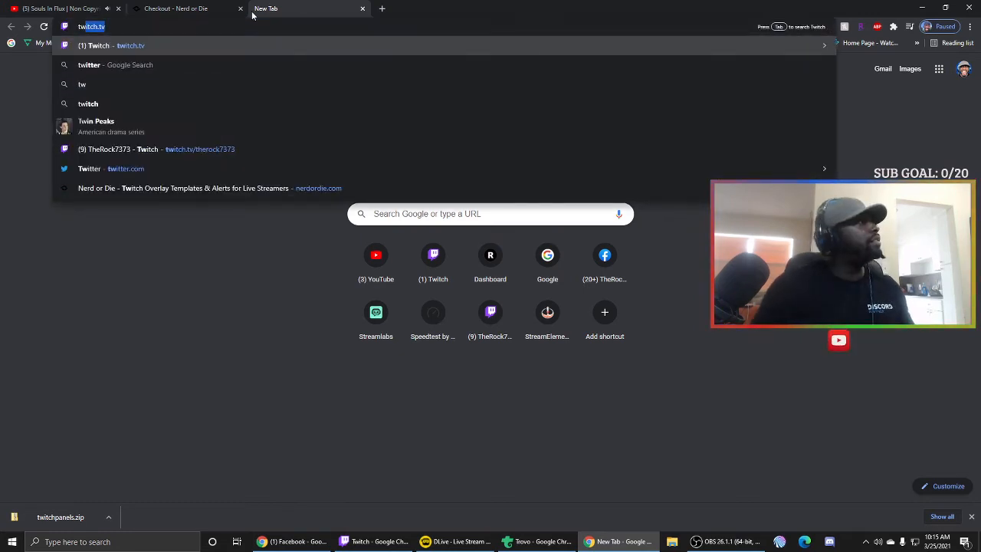
pyautogui.press('Down')
pyautogui.press('Down')
pyautogui.press('Down')
pyautogui.press('Down')
pyautogui.press('Down')
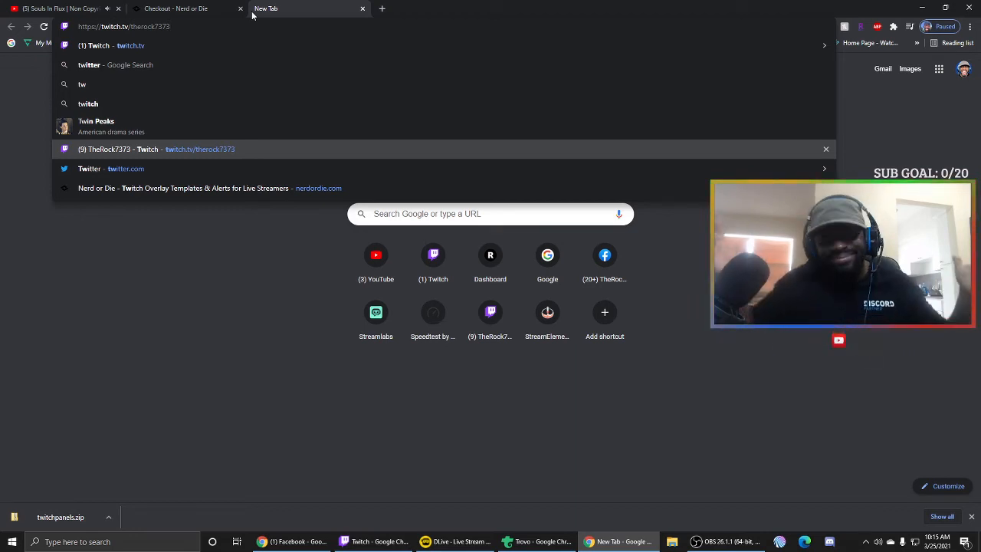
pyautogui.press('Return')
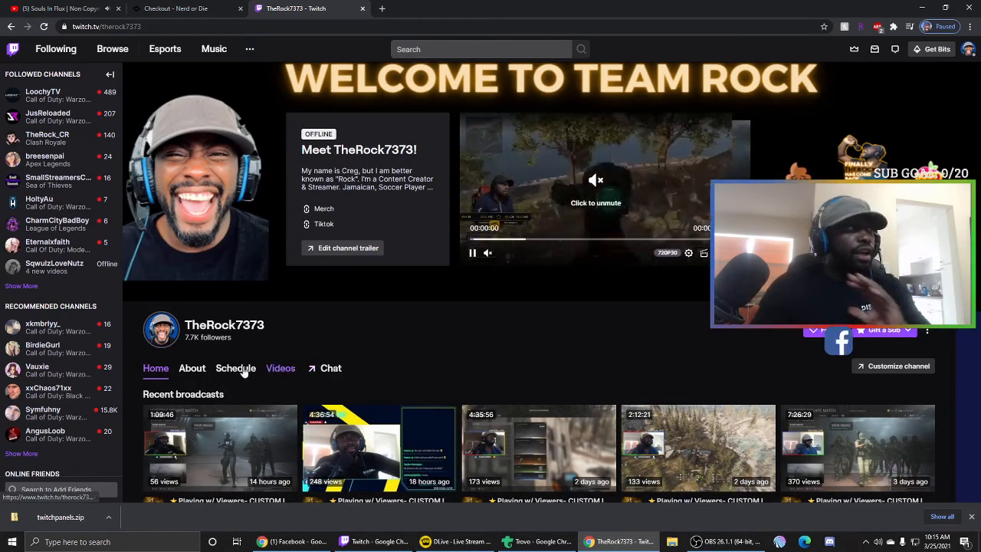
# - Open the channel's About page and turn on Edit Panels to reveal the Donations panel editor
pyautogui.scroll(-2, 259, 340)
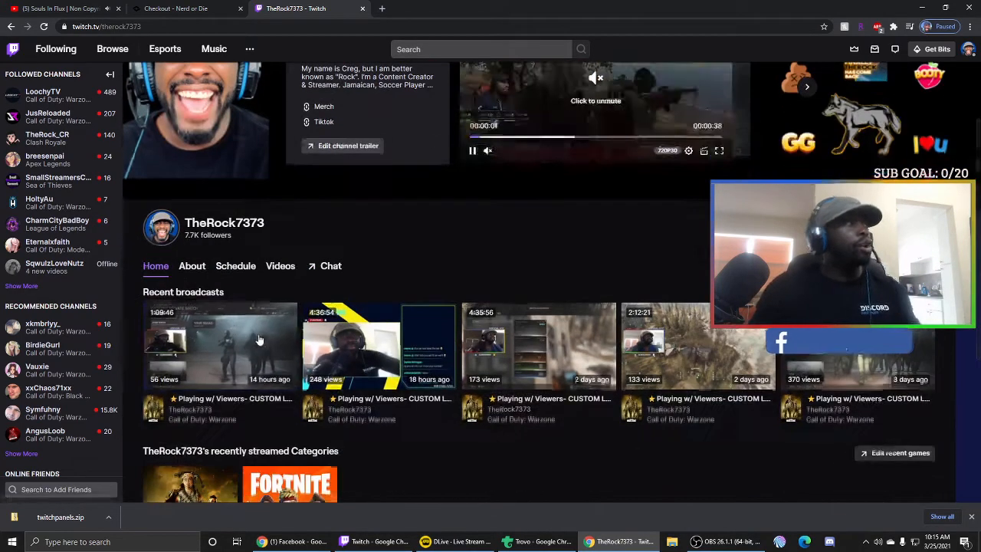
pyautogui.click(192, 266)
pyautogui.scroll(-3, 282, 288)
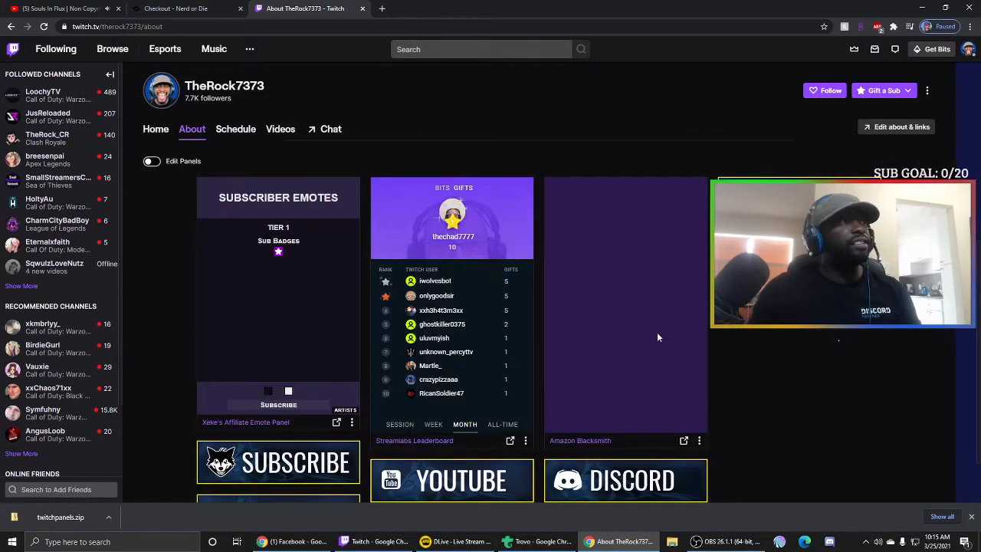
pyautogui.scroll(-2, 653, 328)
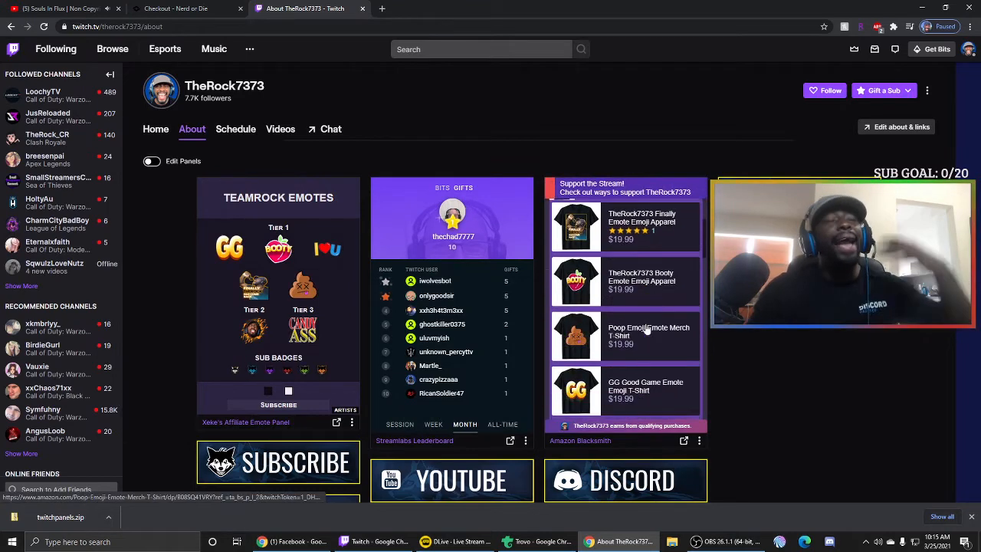
pyautogui.scroll(-1, 742, 351)
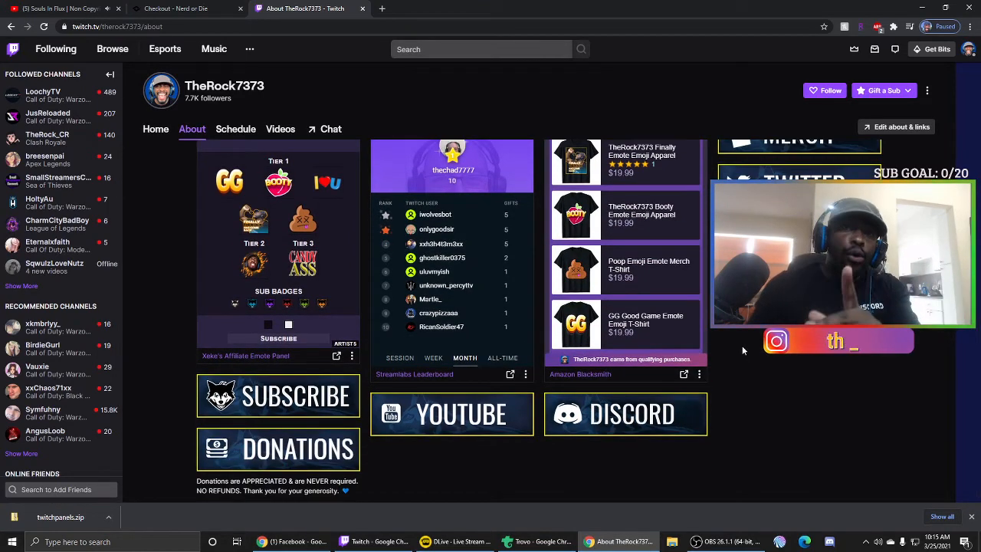
pyautogui.scroll(5, 464, 279)
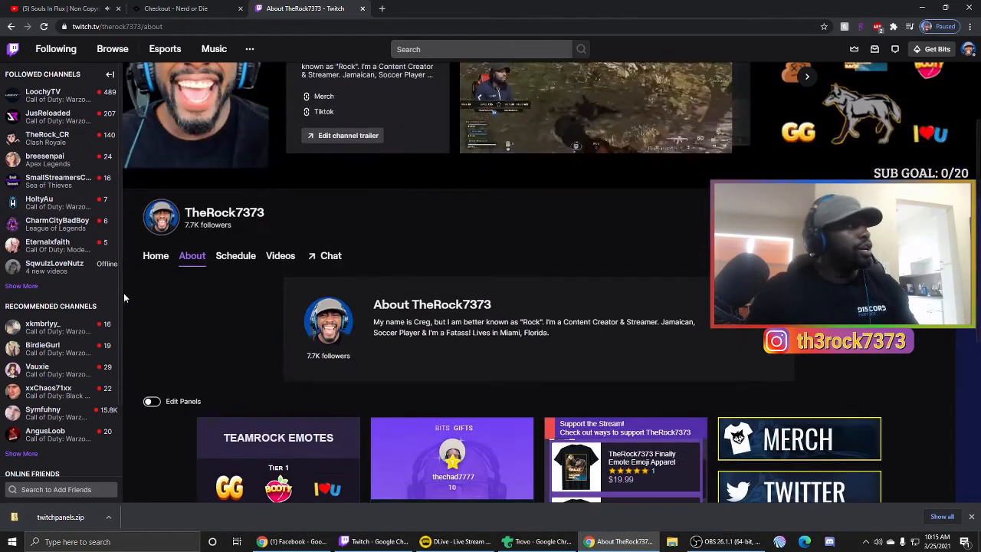
pyautogui.scroll(-2, 163, 308)
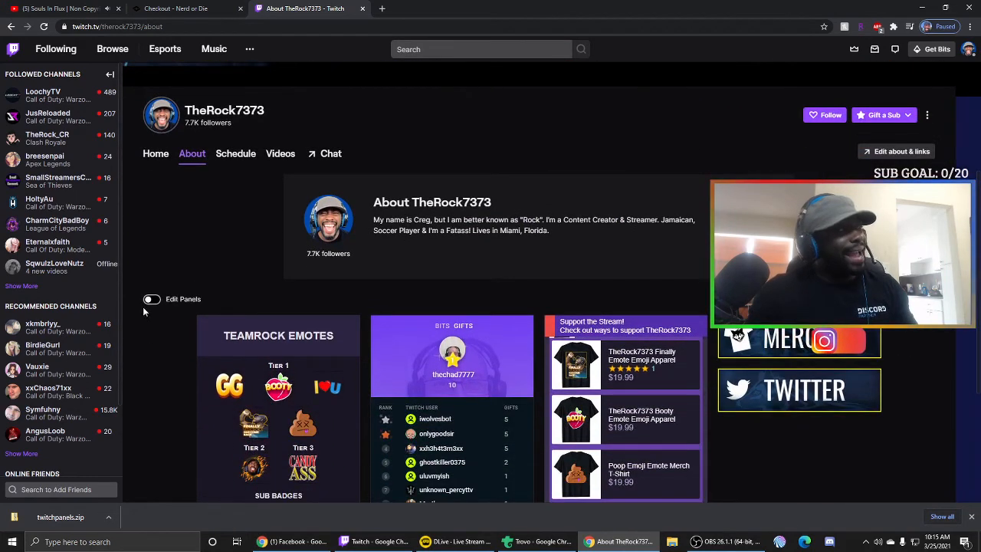
pyautogui.click(152, 300)
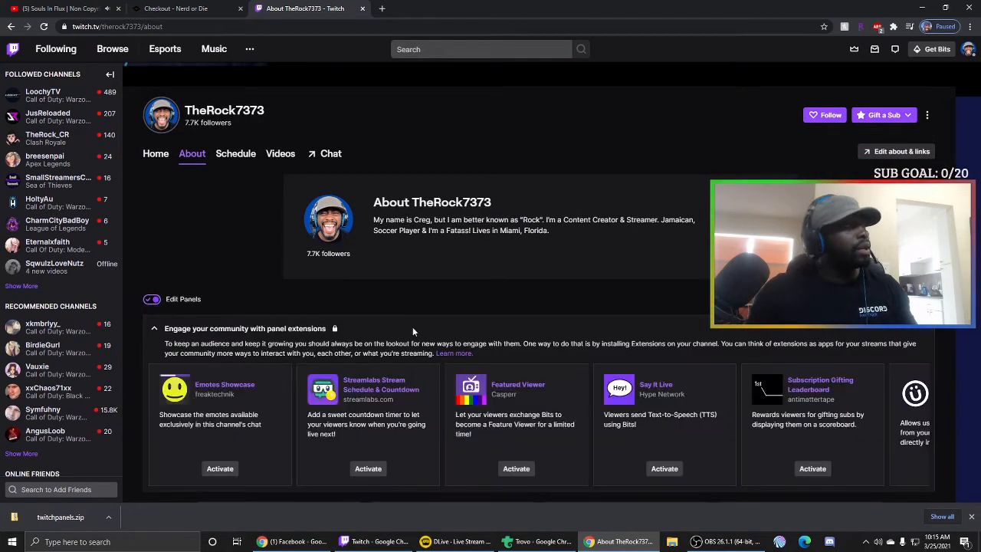
pyautogui.scroll(-8, 414, 327)
pyautogui.scroll(-1, 437, 328)
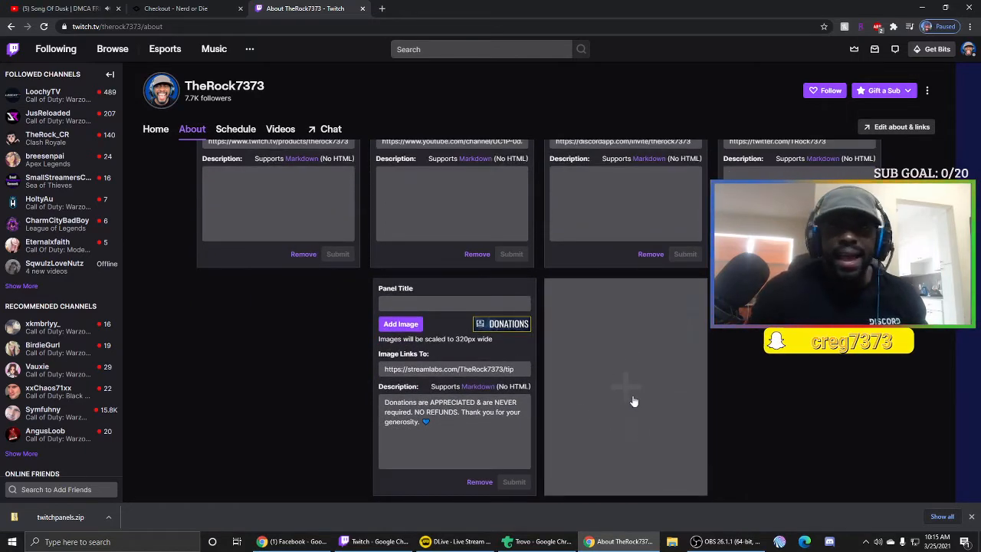
# - Add a new blank text-or-image panel beside the Donations panel
pyautogui.click(589, 398)
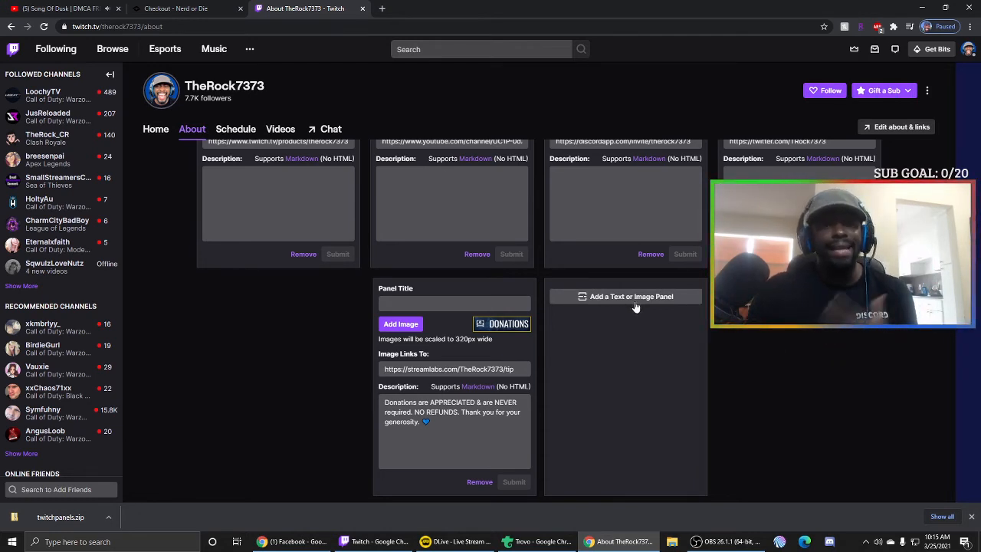
pyautogui.click(634, 302)
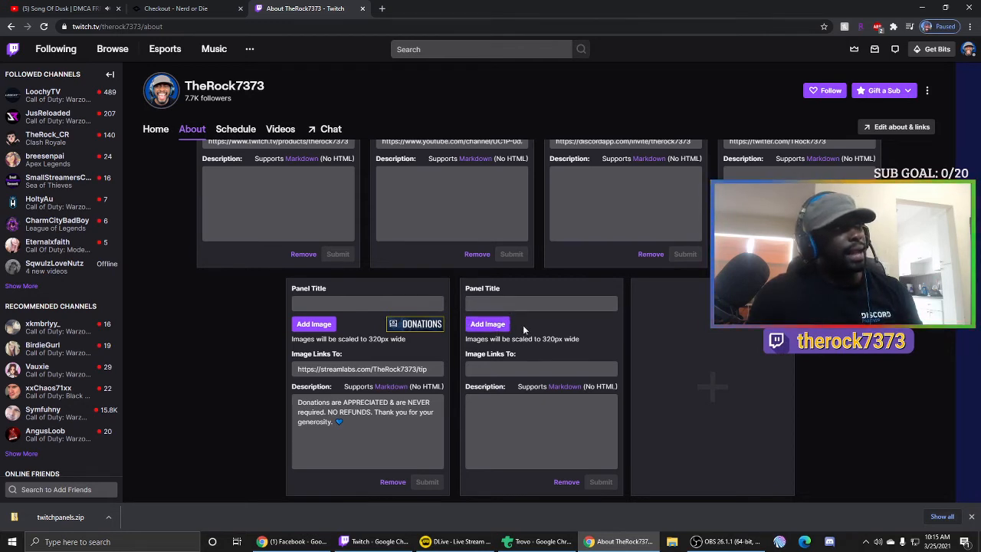
# - Browse to Desktop > twitchpanels.zip > Cybernetik-Panels > Yellow in a maximized File Explorer window
pyautogui.click(677, 543)
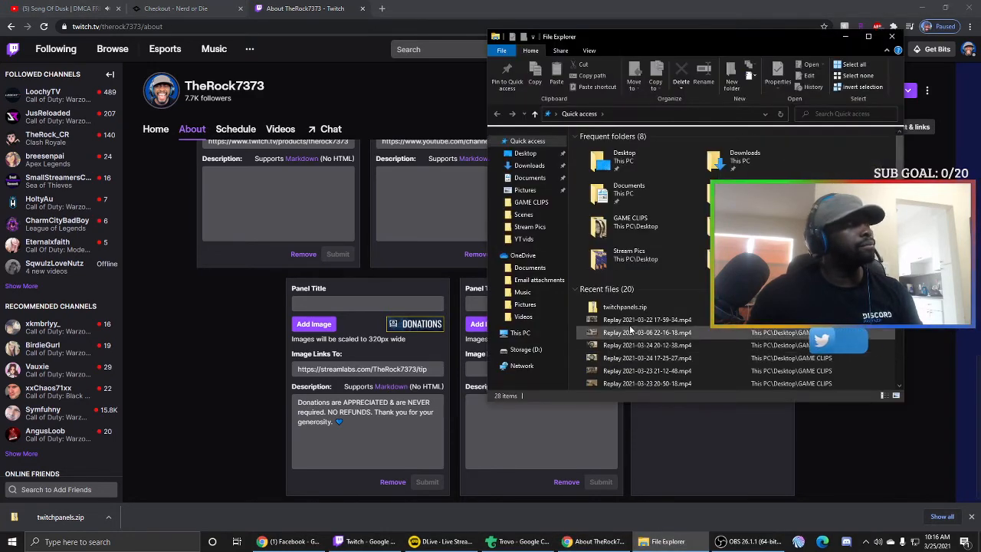
pyautogui.click(526, 153)
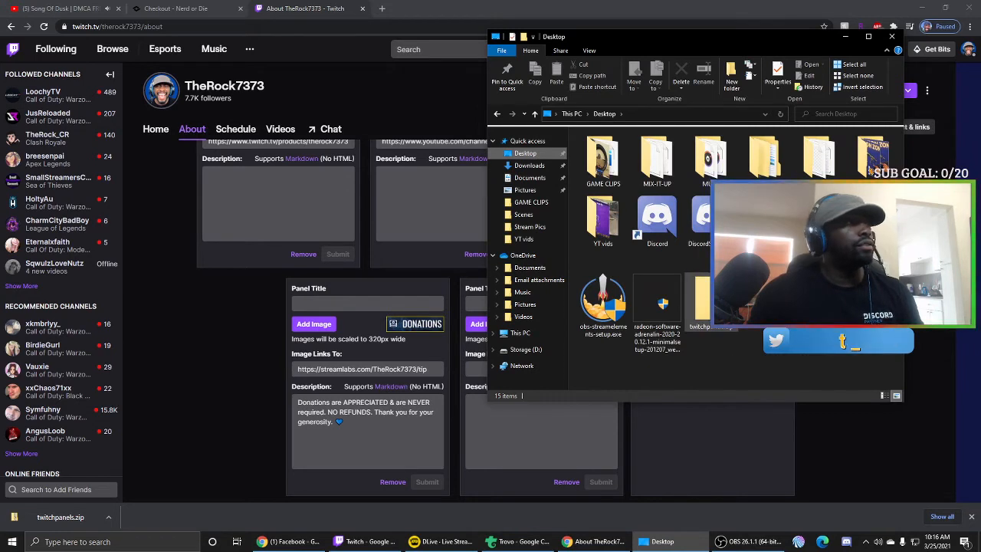
pyautogui.doubleClick(703, 306)
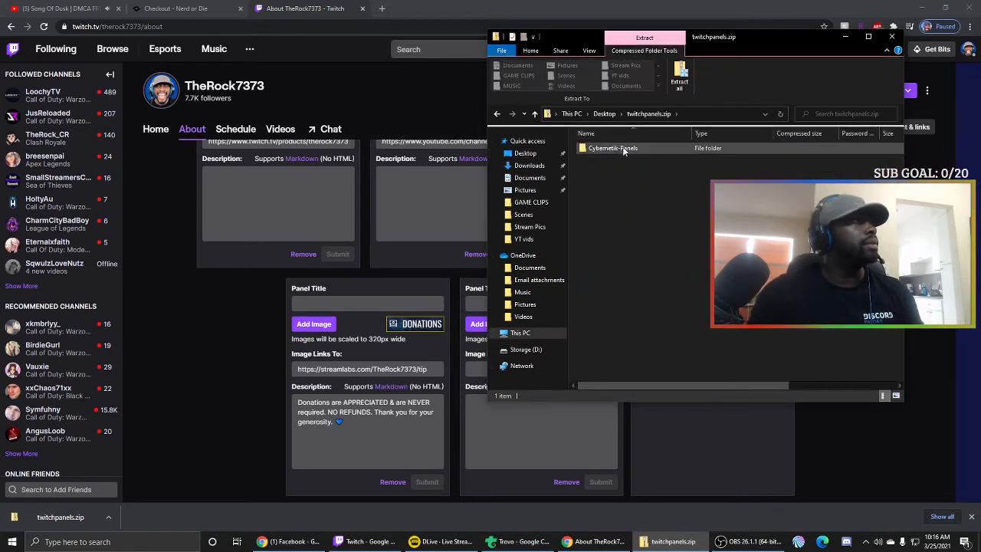
pyautogui.doubleClick(622, 148)
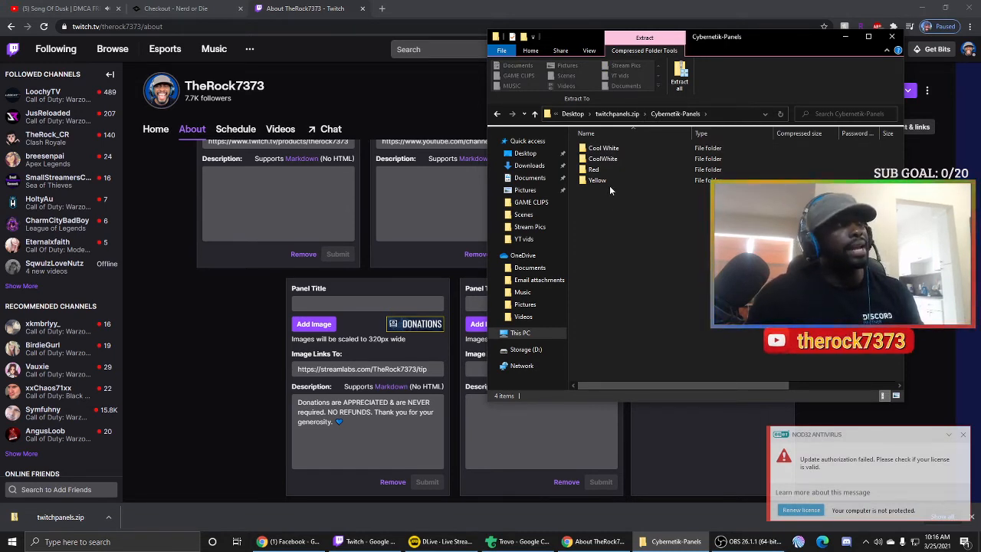
pyautogui.doubleClick(609, 185)
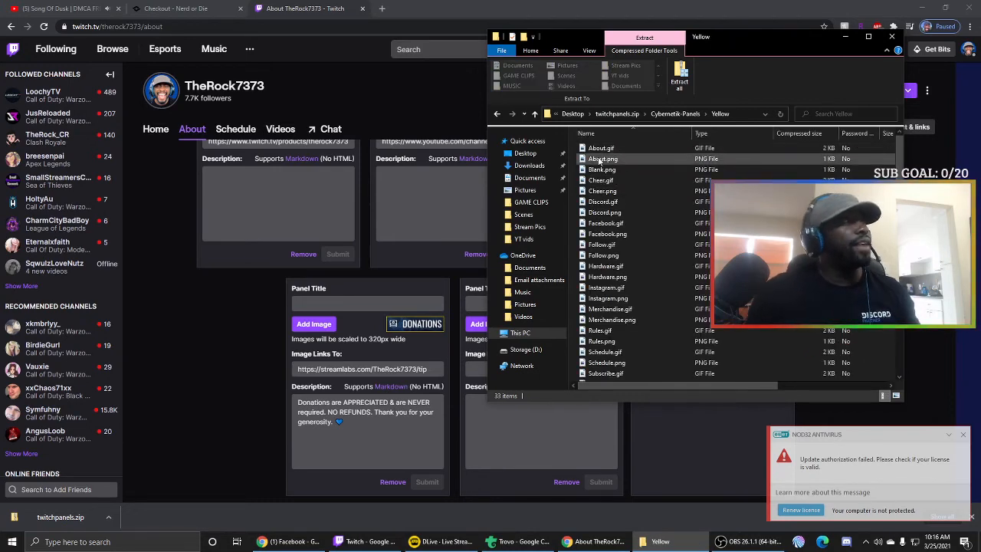
pyautogui.click(869, 36)
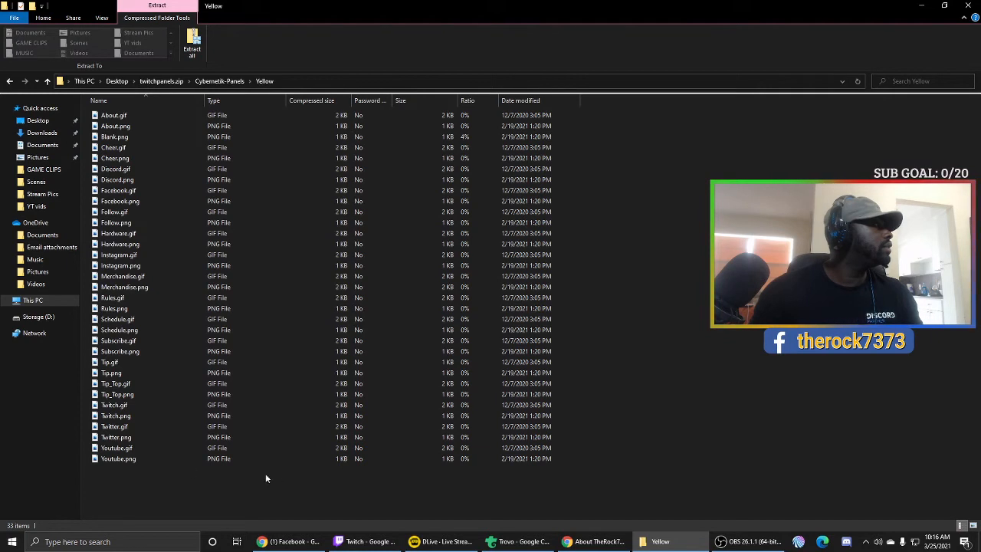
# - Preview the About.gif panel image from the Yellow folder in Photos
pyautogui.moveTo(361, 478); pyautogui.dragTo(210, 112)
pyautogui.rightClick(210, 112)
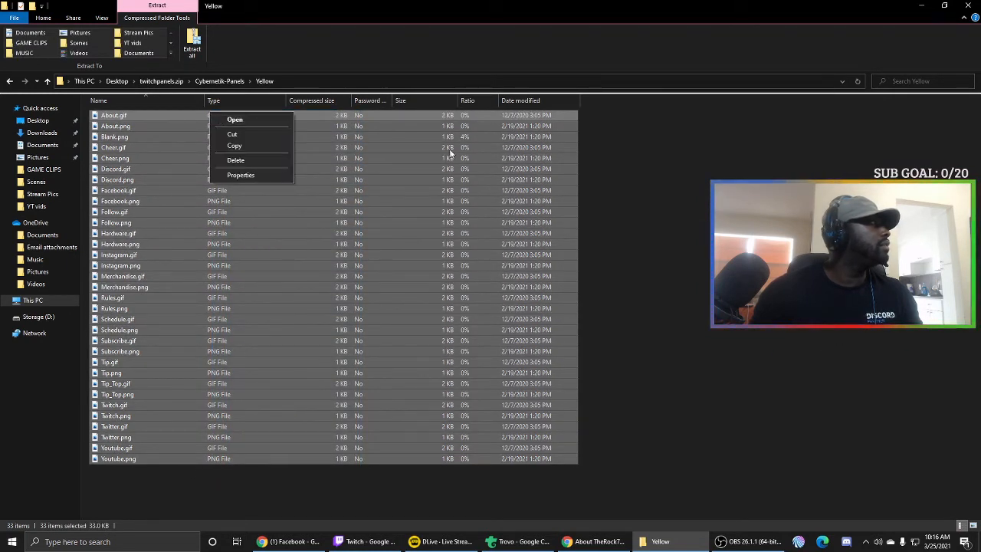
pyautogui.rightClick(475, 153)
pyautogui.click(616, 144)
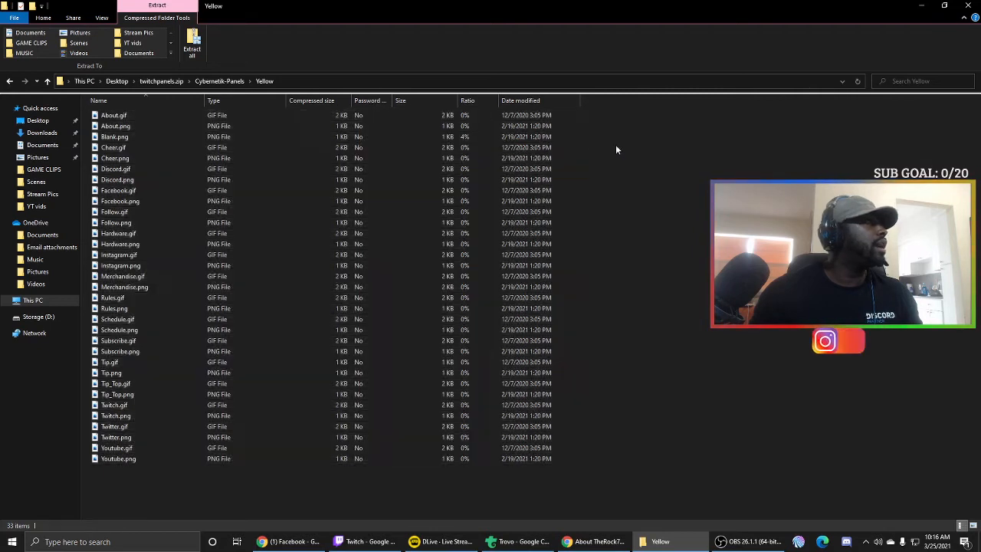
pyautogui.click(407, 113)
pyautogui.rightClick(406, 113)
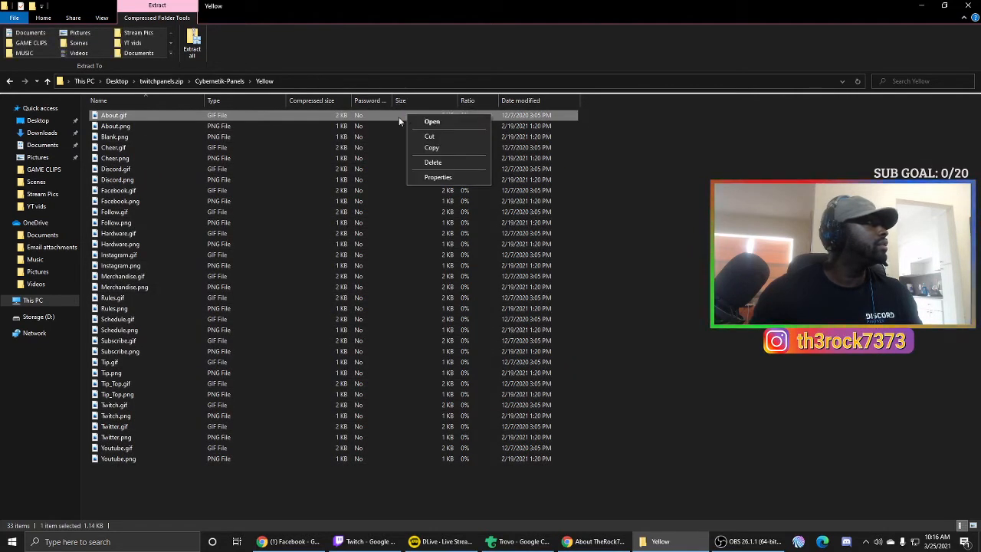
pyautogui.click(249, 115)
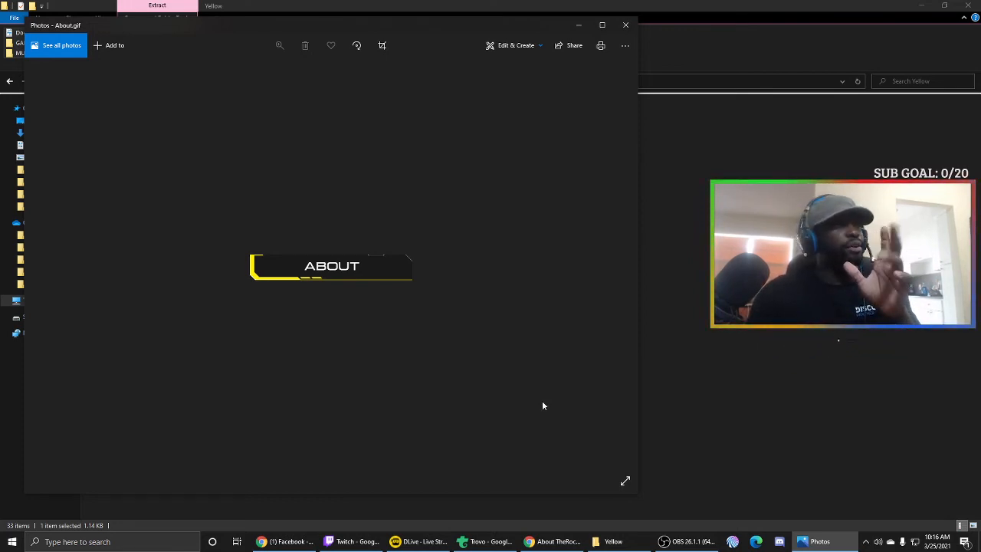
pyautogui.click(625, 24)
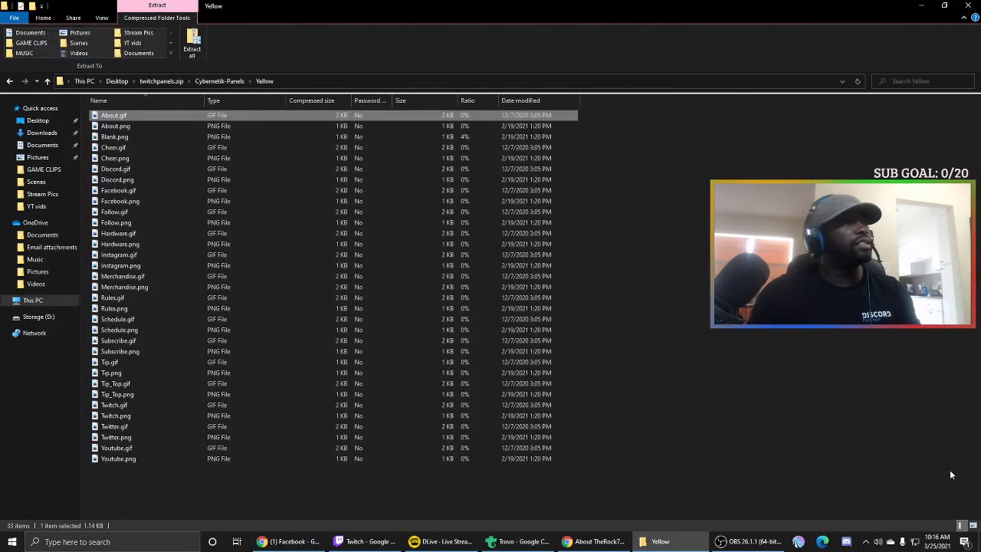
# - Switch the Yellow folder to Large icons, preview About.gif again, and return to Twitch
pyautogui.click(974, 526)
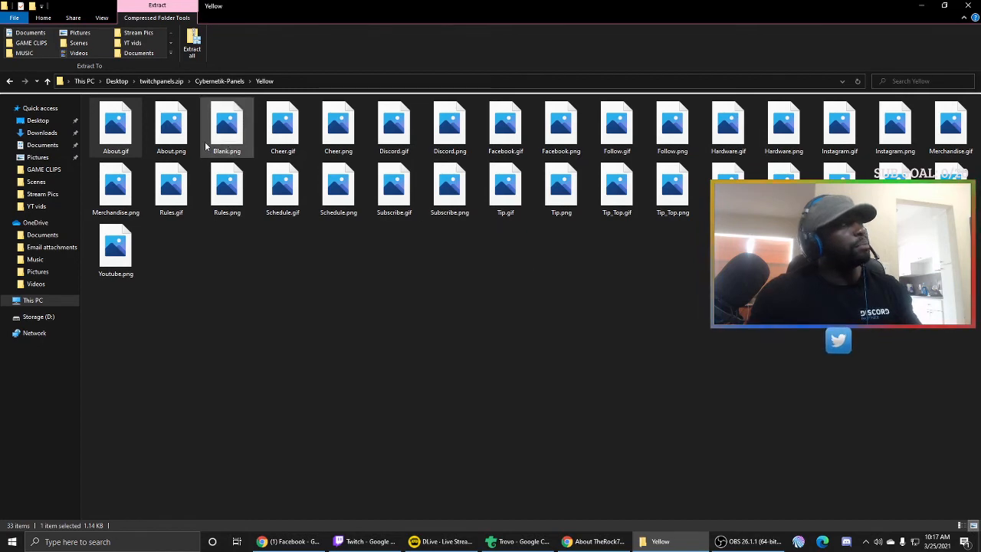
pyautogui.doubleClick(111, 129)
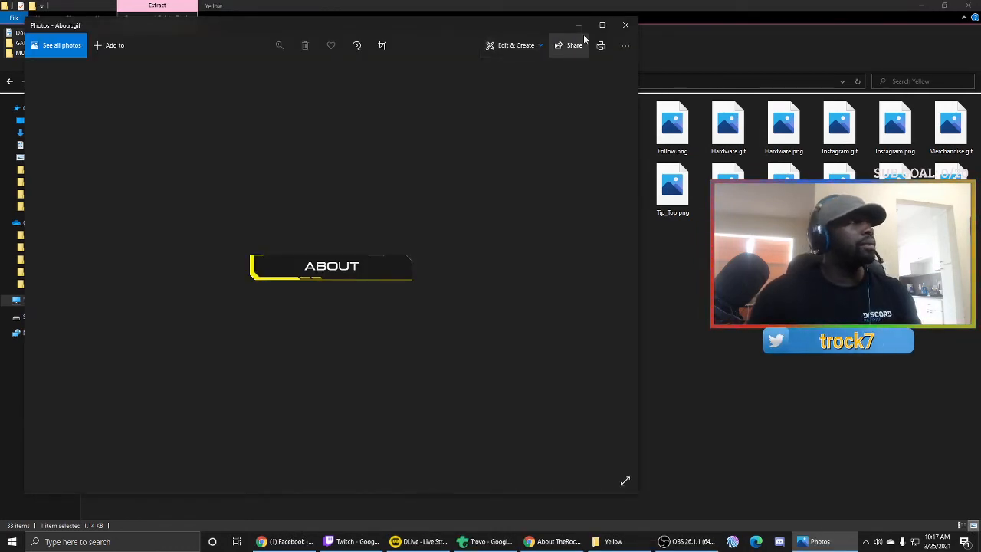
pyautogui.click(624, 27)
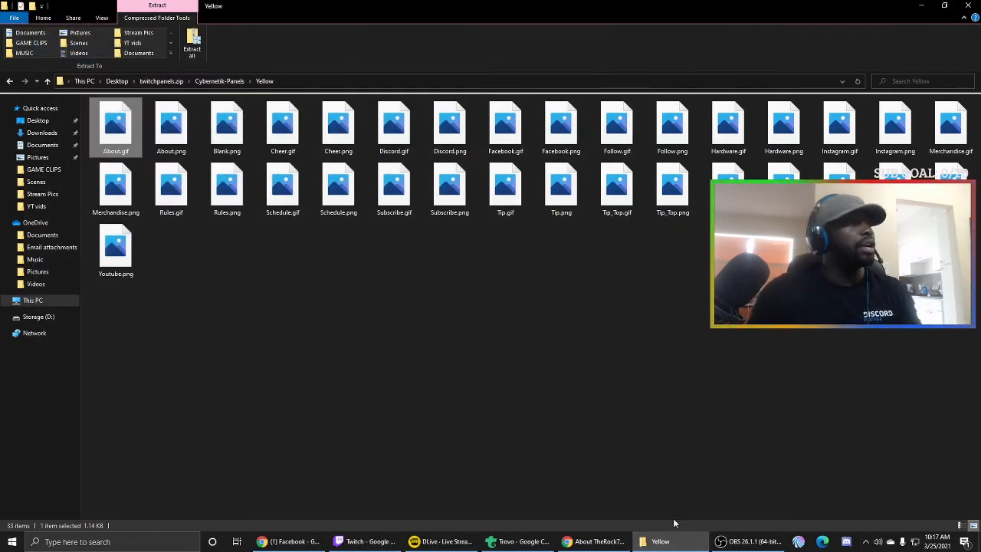
pyautogui.click(612, 542)
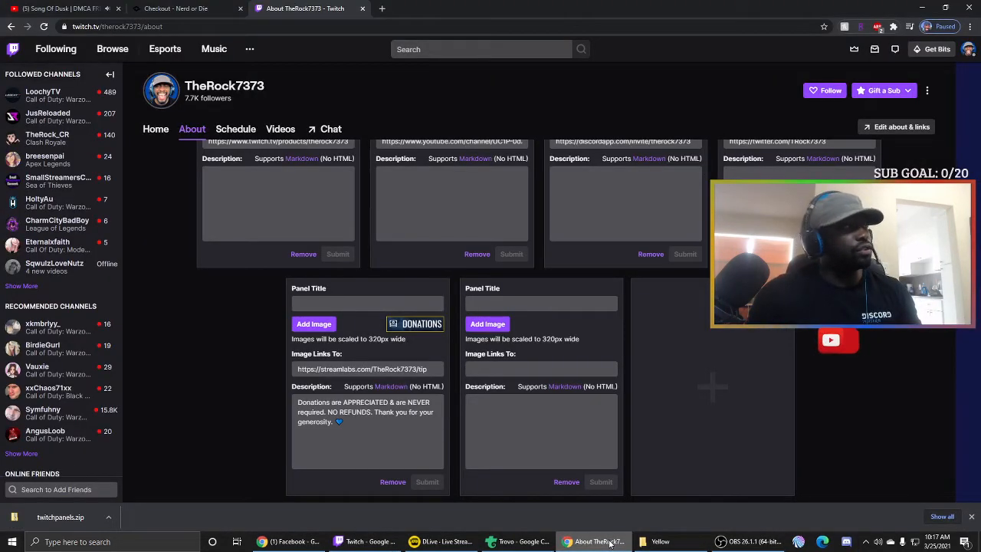
# - Copy About.gif onto the Desktop and upload it as the new panel's image
pyautogui.click(476, 329)
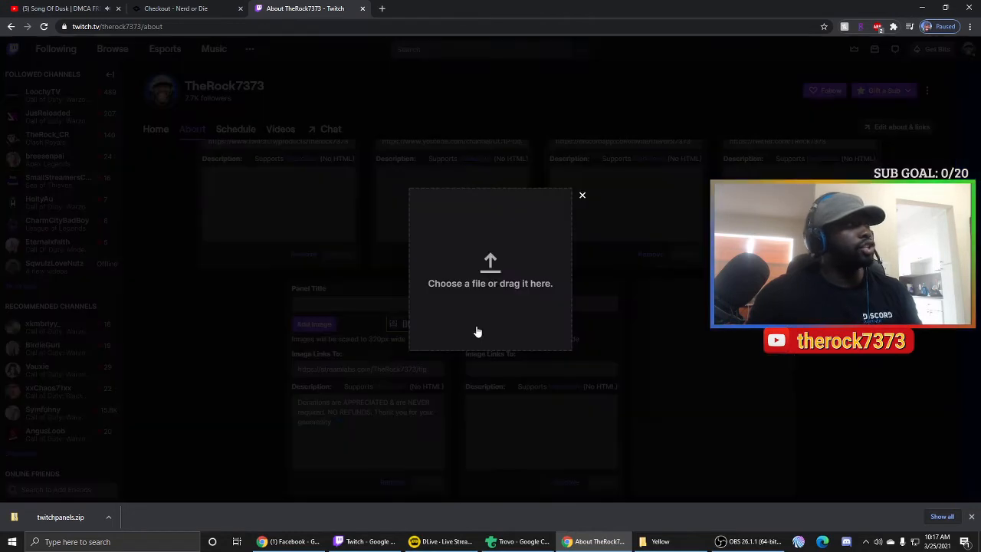
pyautogui.click(490, 266)
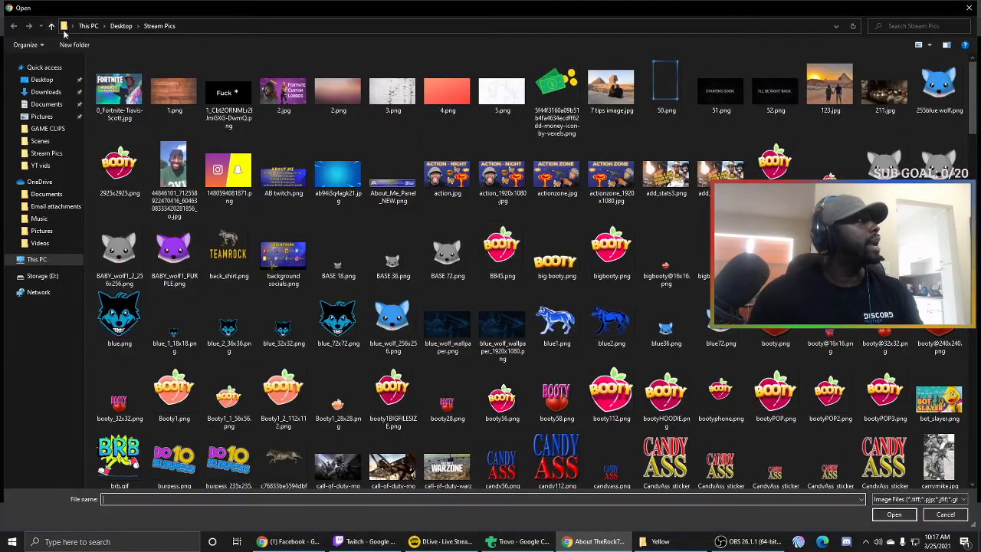
pyautogui.click(120, 26)
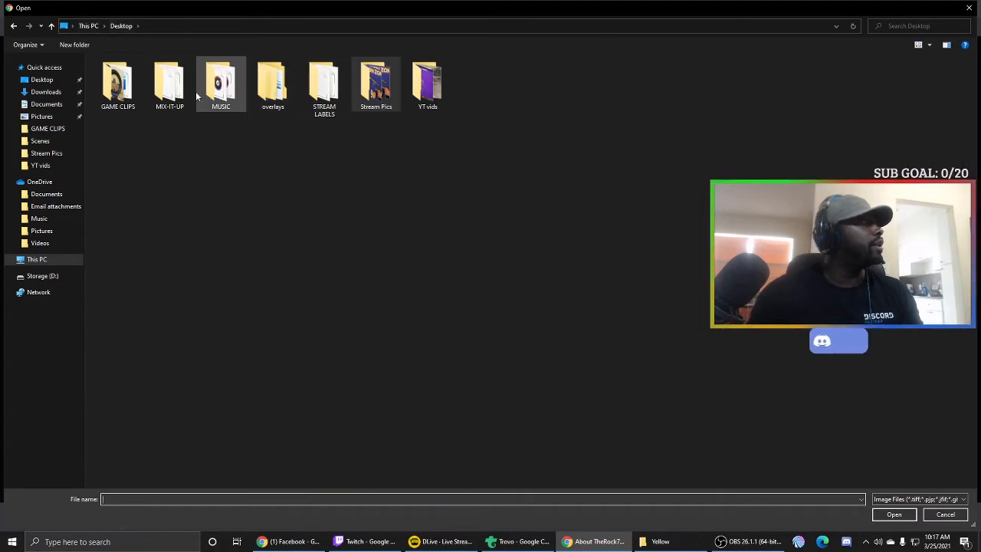
pyautogui.click(46, 82)
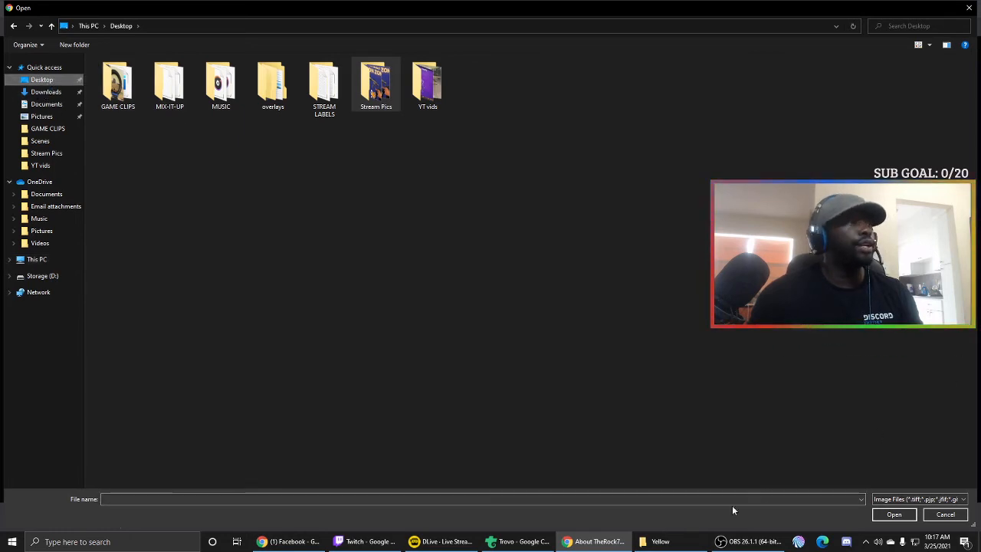
pyautogui.click(686, 541)
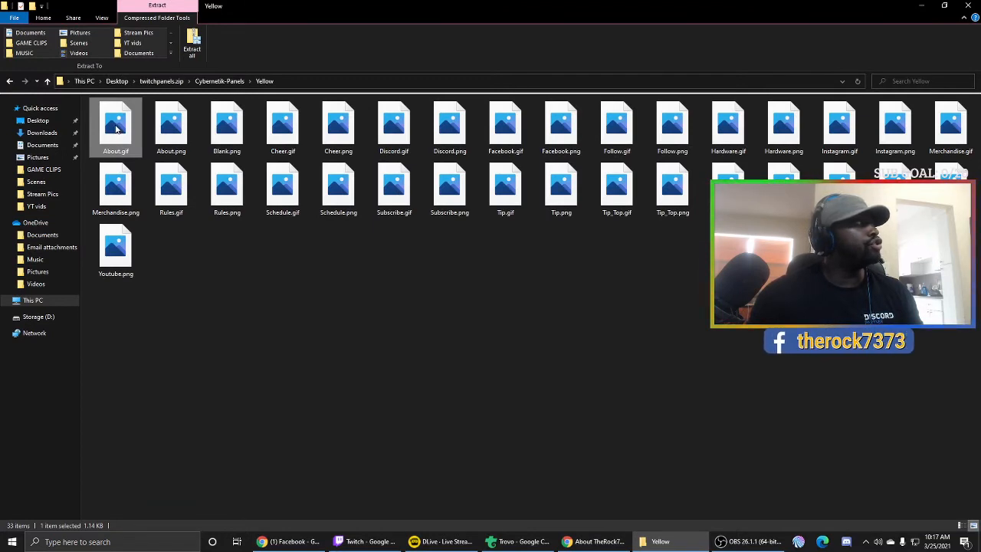
pyautogui.moveTo(115, 129); pyautogui.dragTo(46, 123)
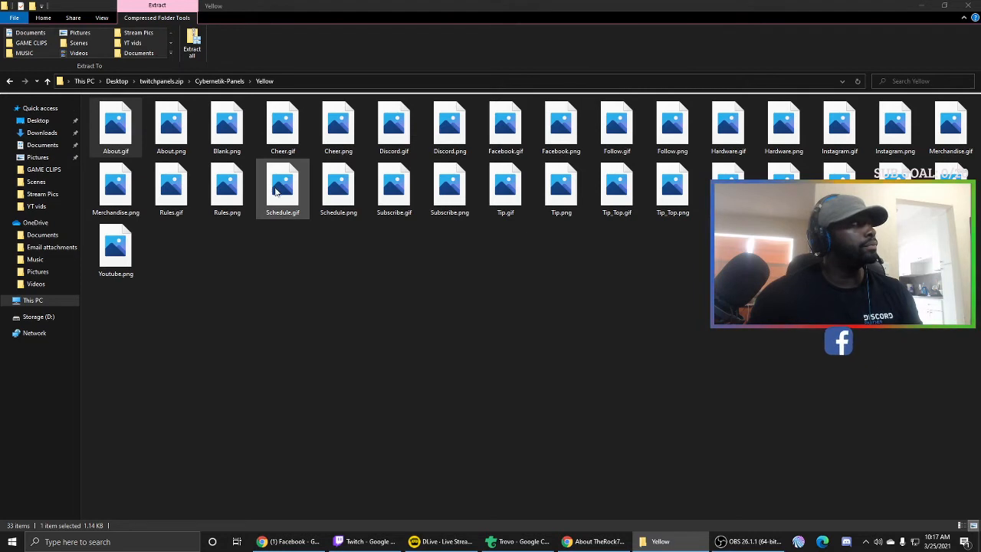
pyautogui.click(594, 538)
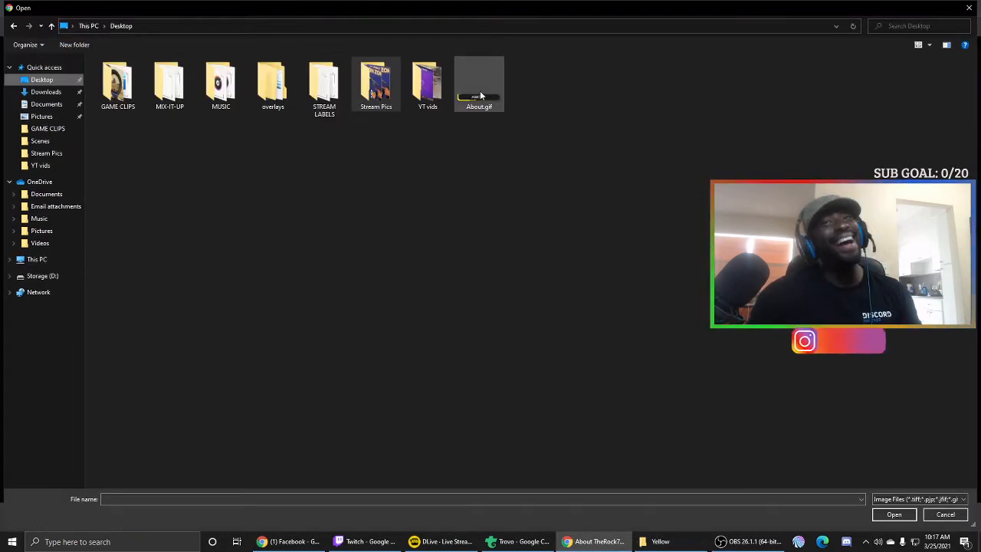
pyautogui.click(475, 94)
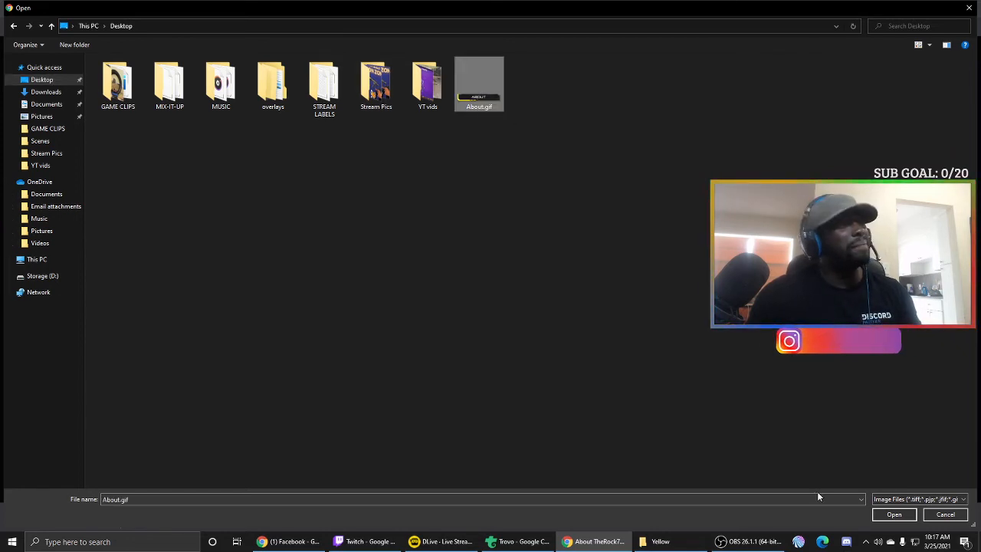
pyautogui.click(894, 515)
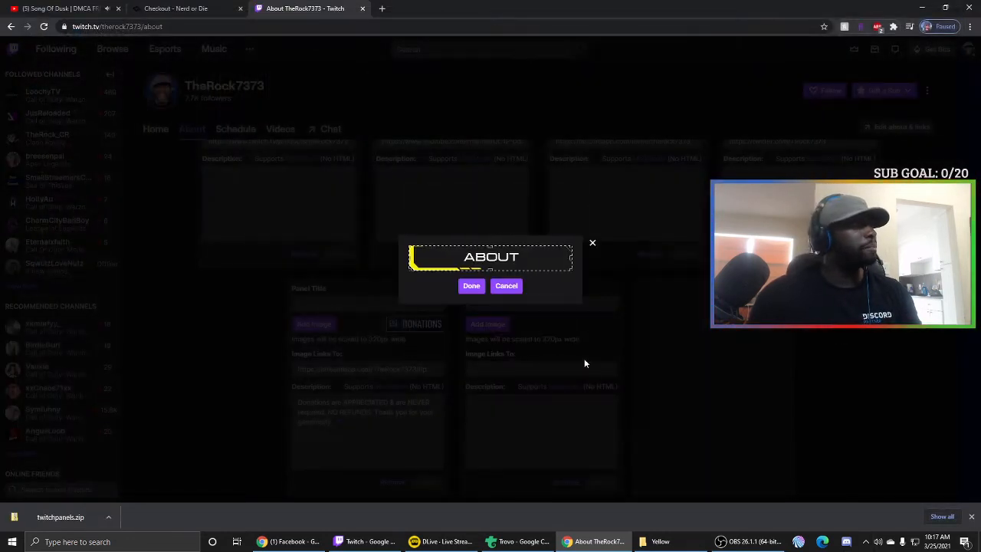
# - Confirm the ABOUT image, enter a short self-introduction ending 'i like soccer' as the description, and submit
pyautogui.click(469, 286)
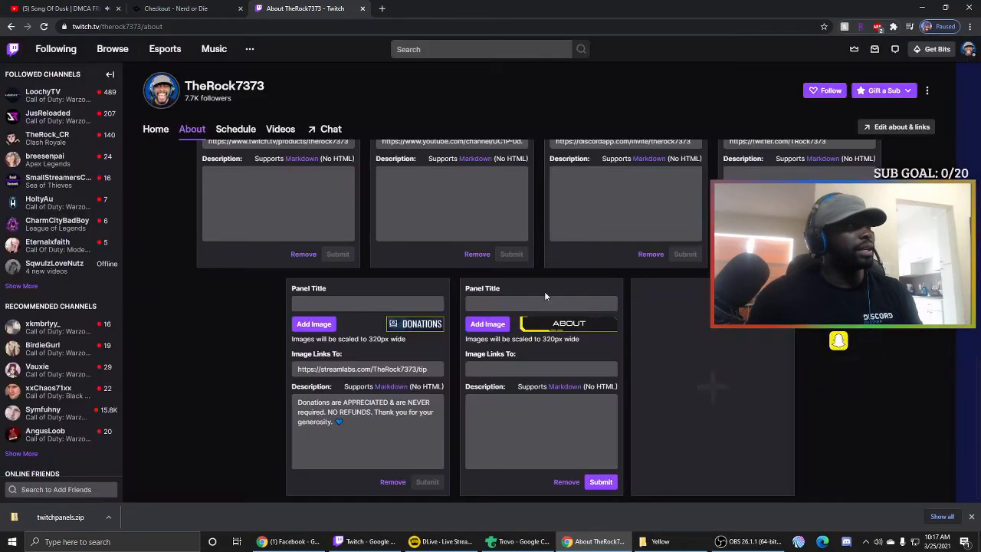
pyautogui.click(547, 407)
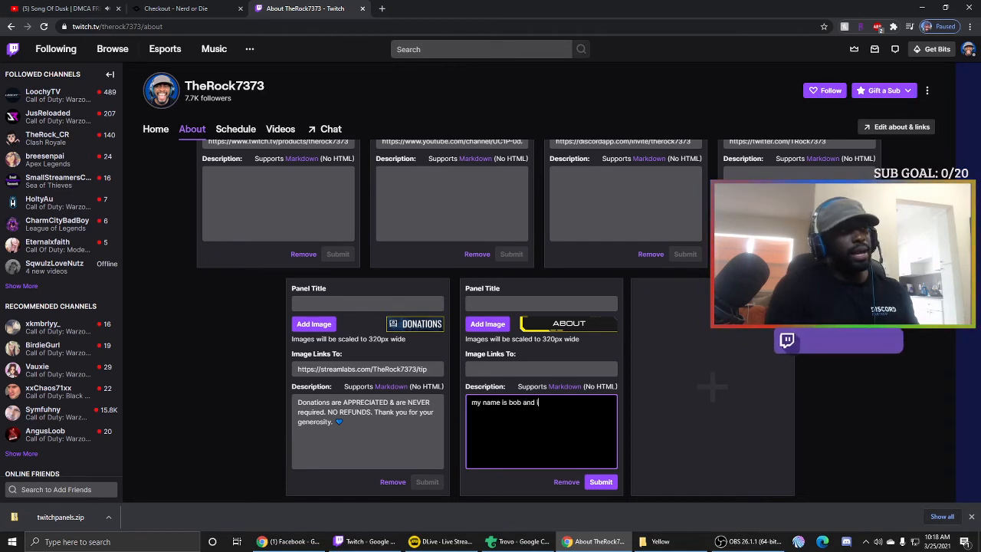
pyautogui.write('ike socc')
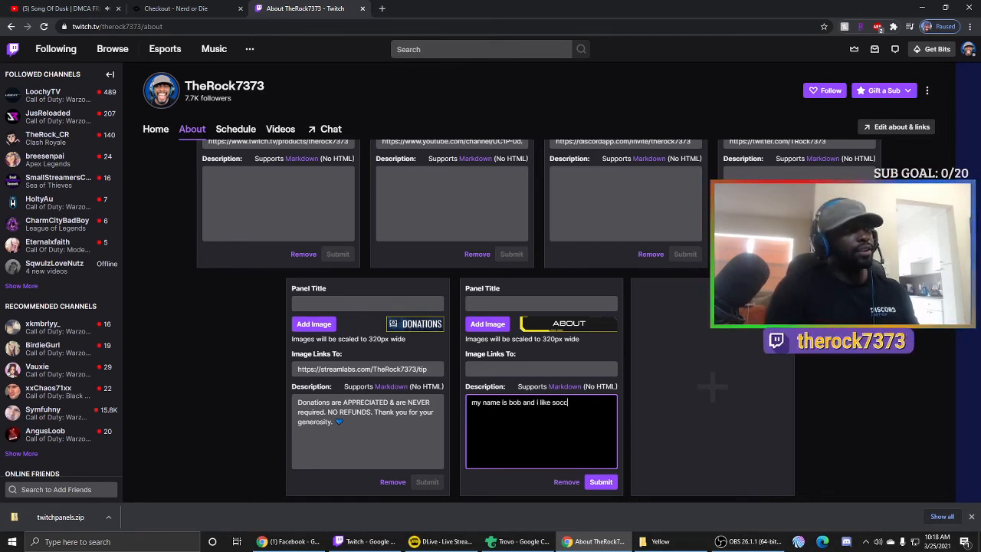
pyautogui.write('er')
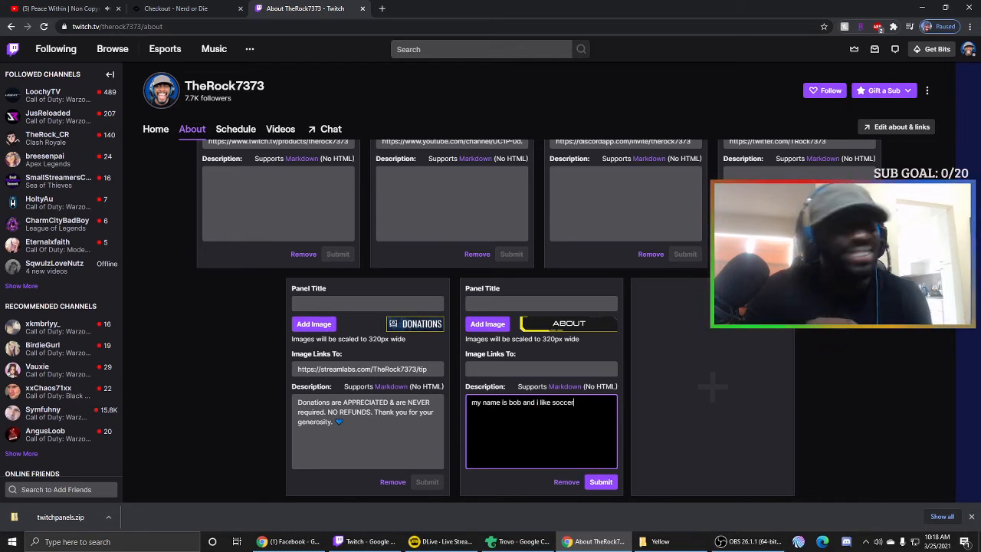
pyautogui.click(601, 482)
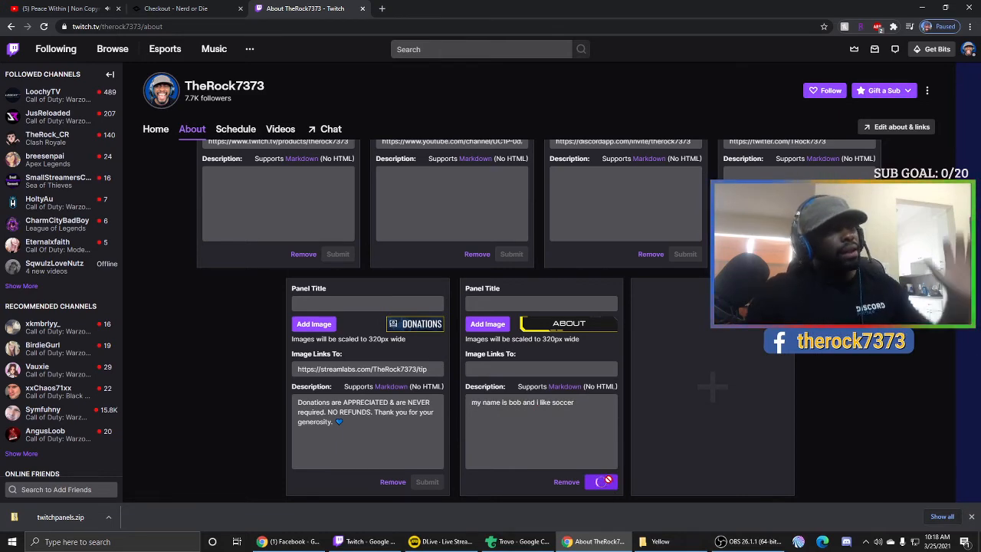
pyautogui.scroll(5, 316, 305)
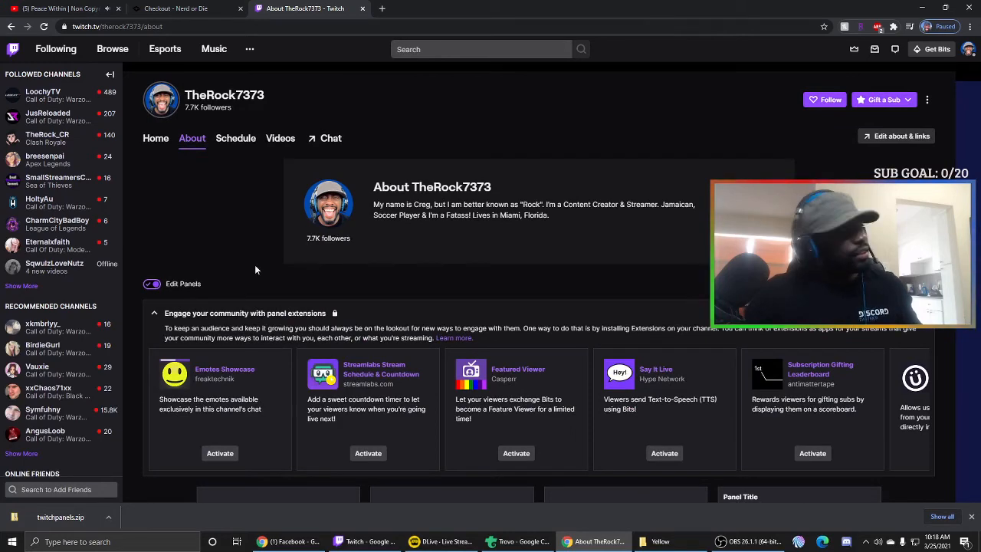
pyautogui.click(152, 284)
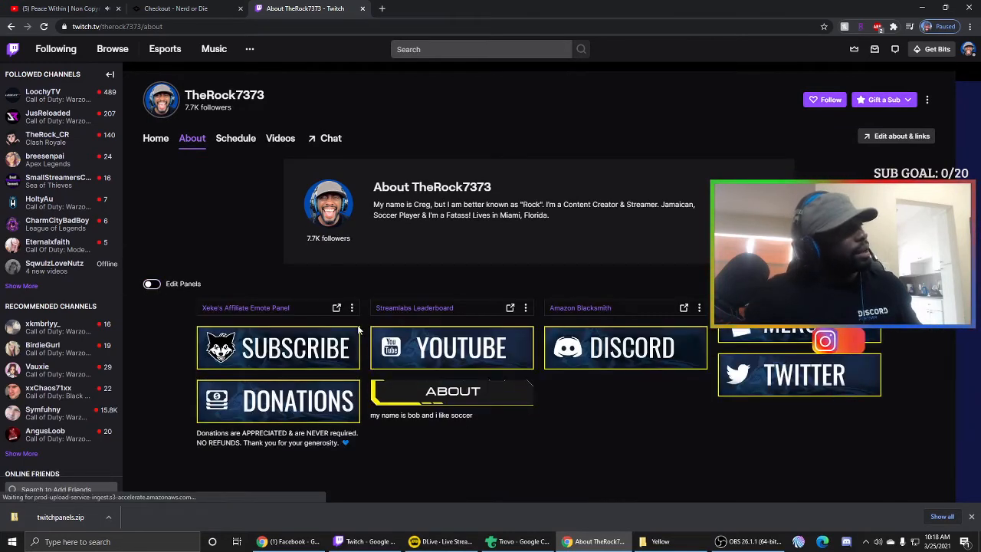
pyautogui.scroll(-1, 365, 326)
pyautogui.scroll(-2, 365, 328)
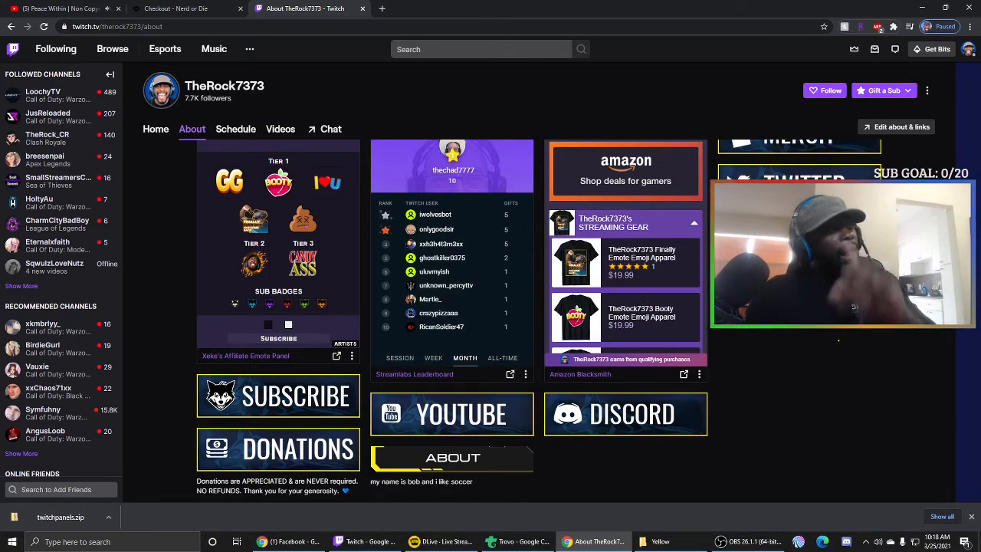
pyautogui.scroll(4, 263, 381)
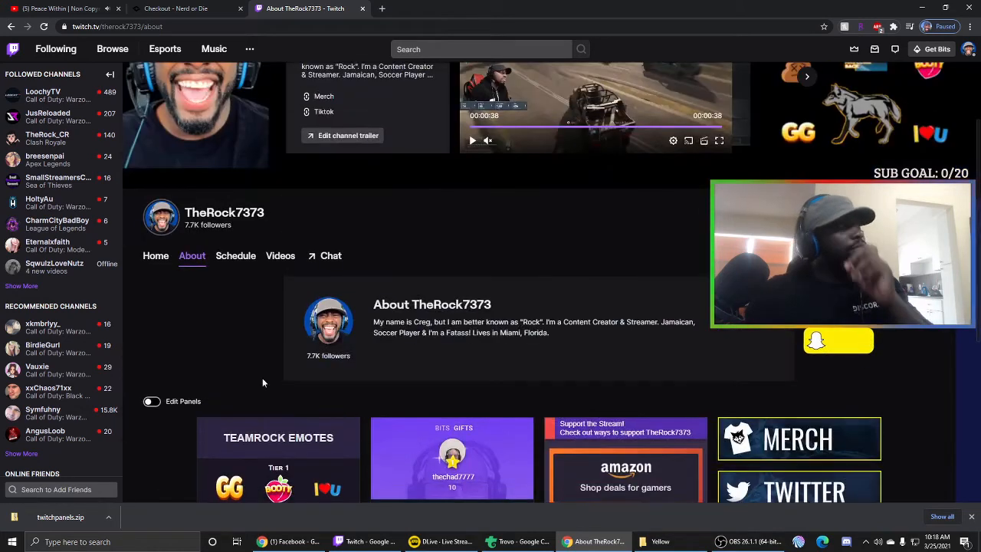
pyautogui.click(152, 403)
pyautogui.scroll(-6, 262, 411)
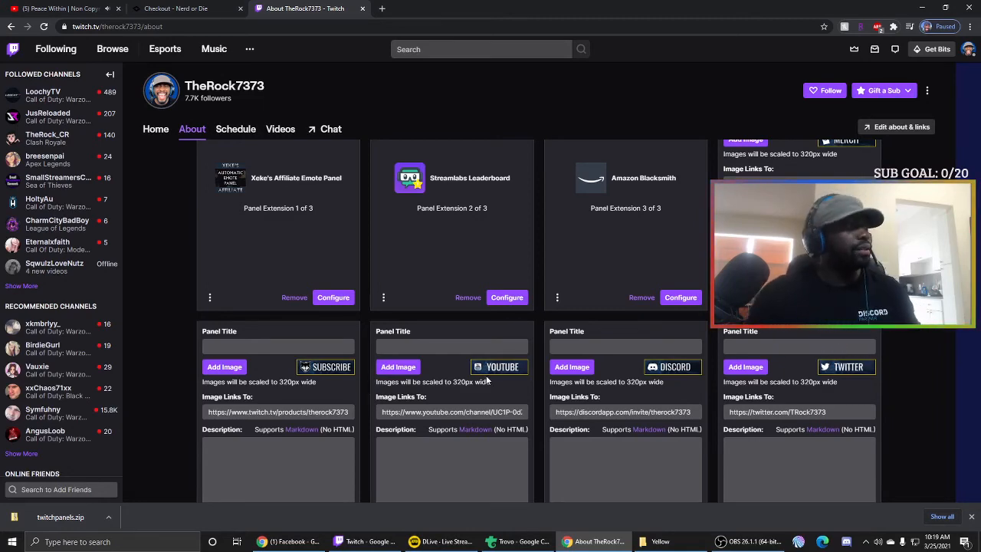
pyautogui.scroll(-3, 487, 380)
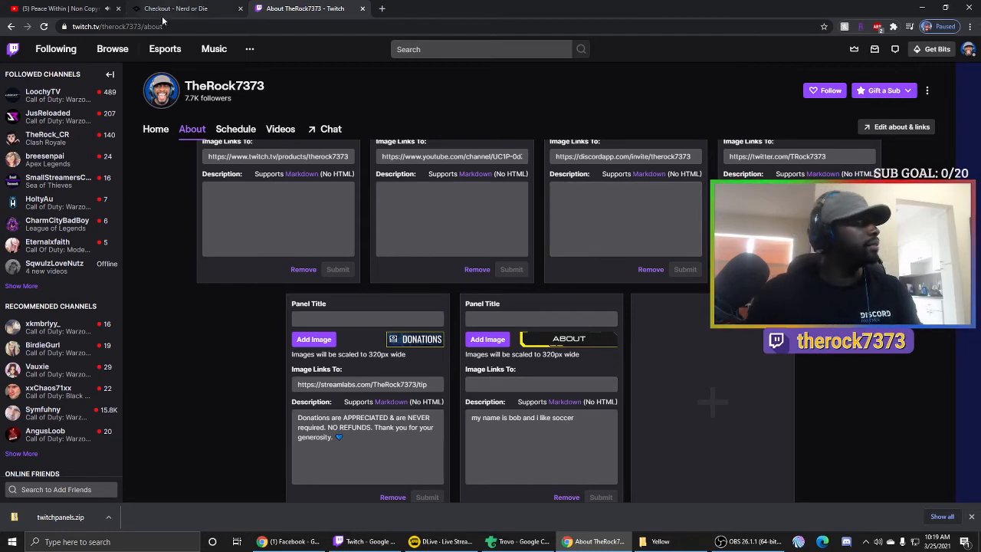
pyautogui.click(61, 8)
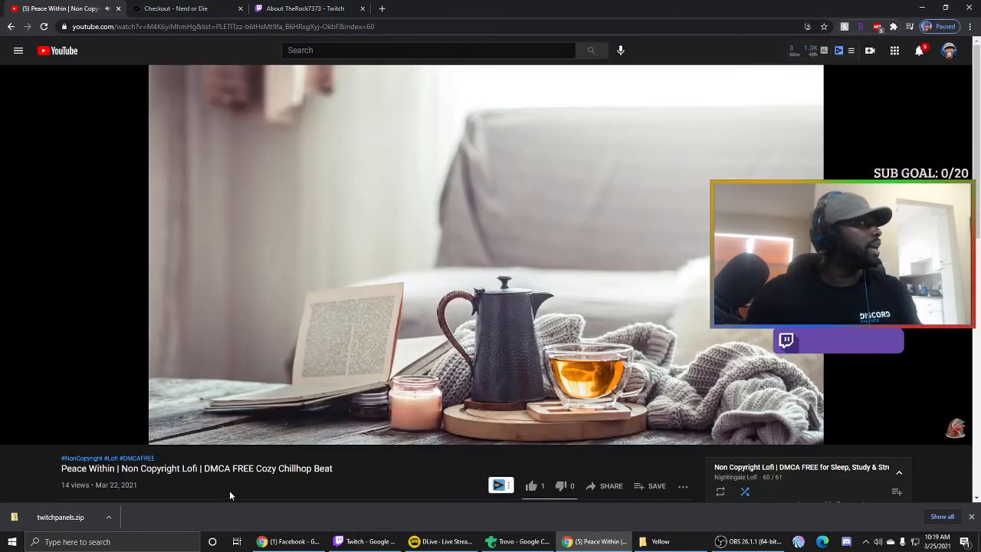
pyautogui.moveTo(77, 434)
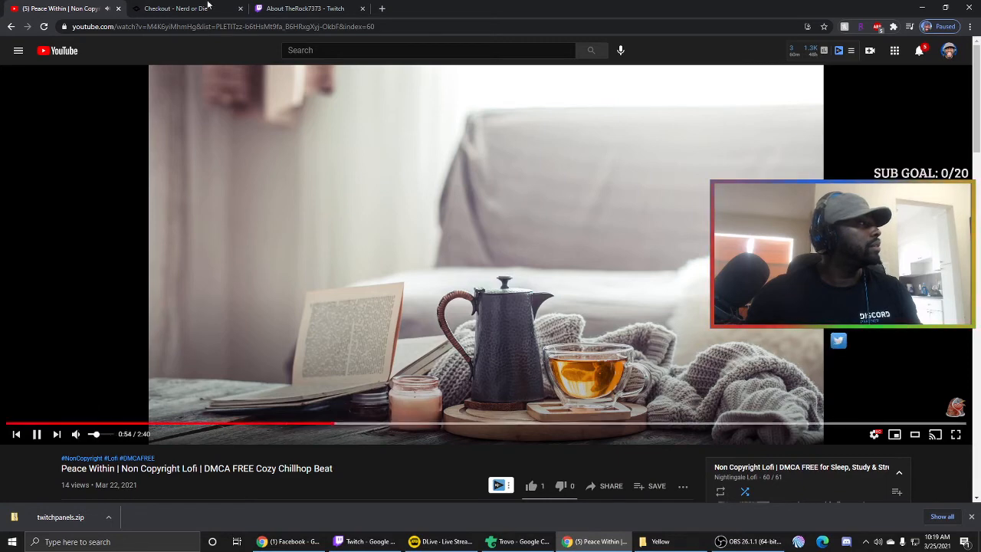
pyautogui.click(305, 9)
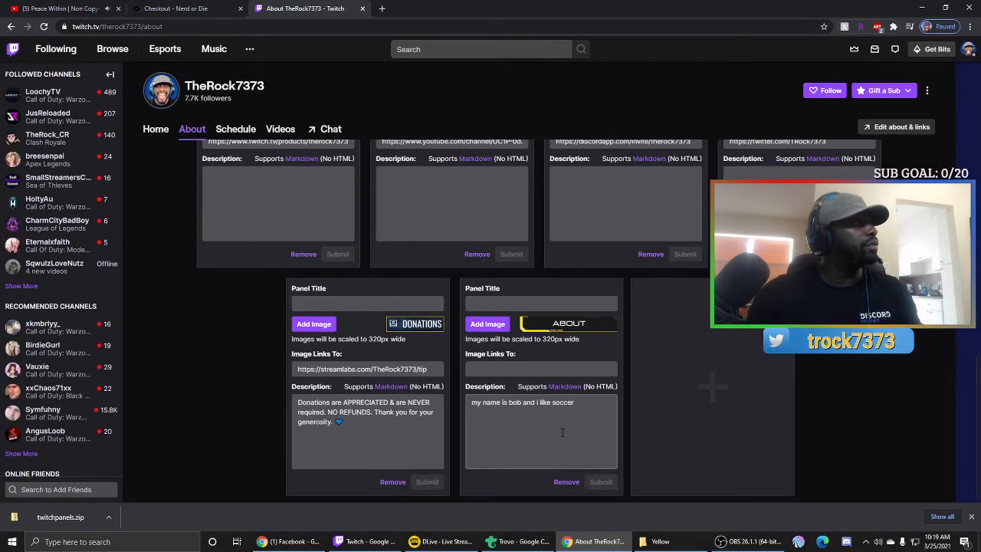
pyautogui.scroll(-1, 558, 426)
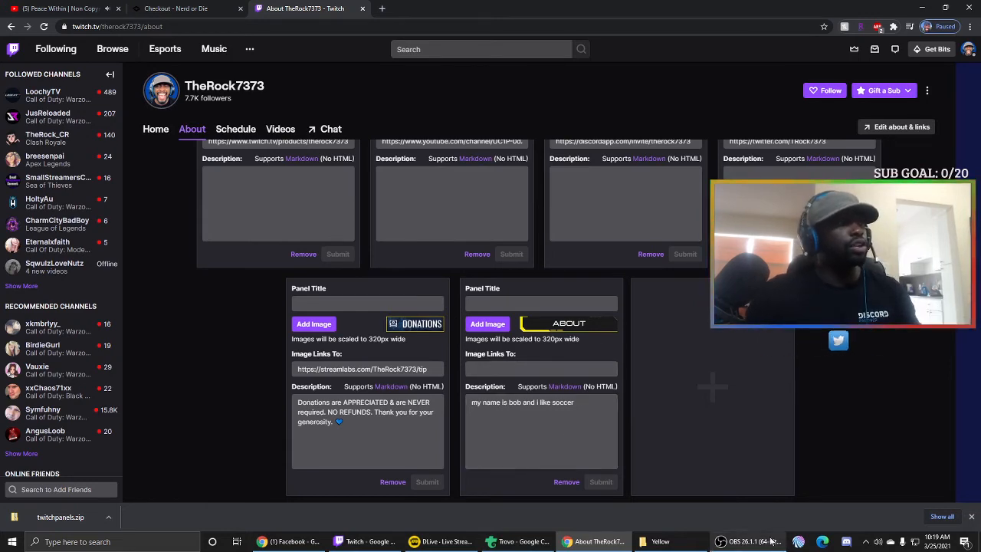
# - Preview Facebook.png from the Yellow folder, then copy it onto the Desktop
pyautogui.click(680, 539)
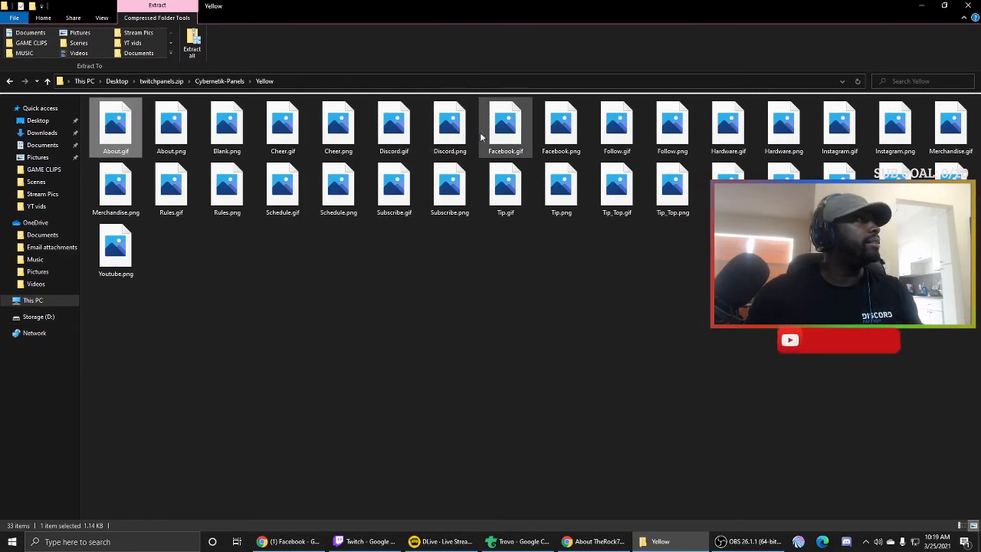
pyautogui.doubleClick(553, 136)
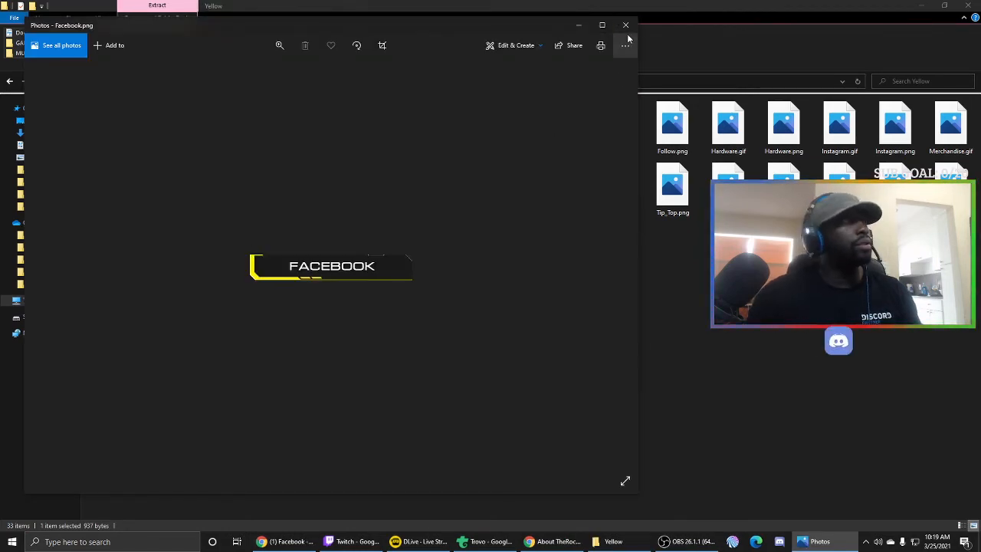
pyautogui.click(625, 26)
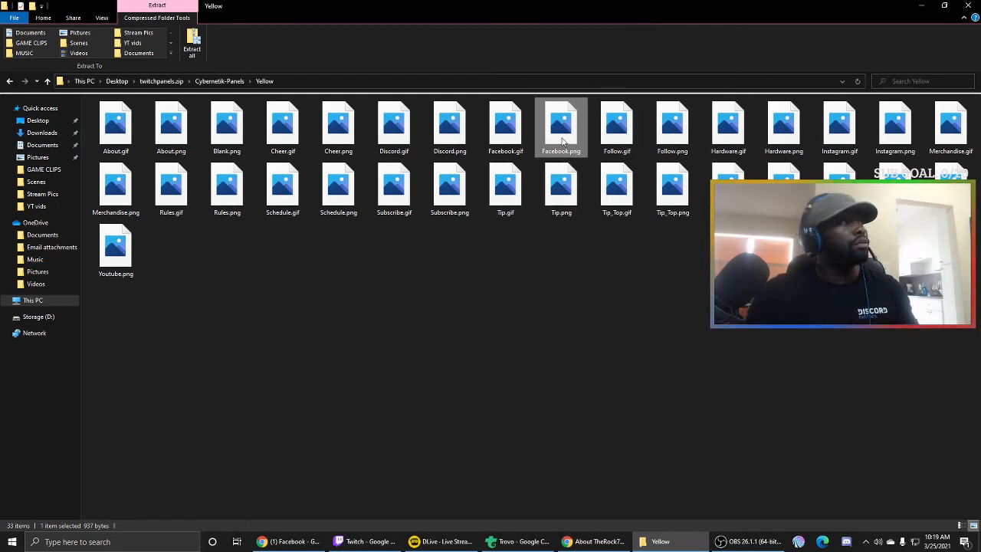
pyautogui.moveTo(562, 138); pyautogui.dragTo(24, 123)
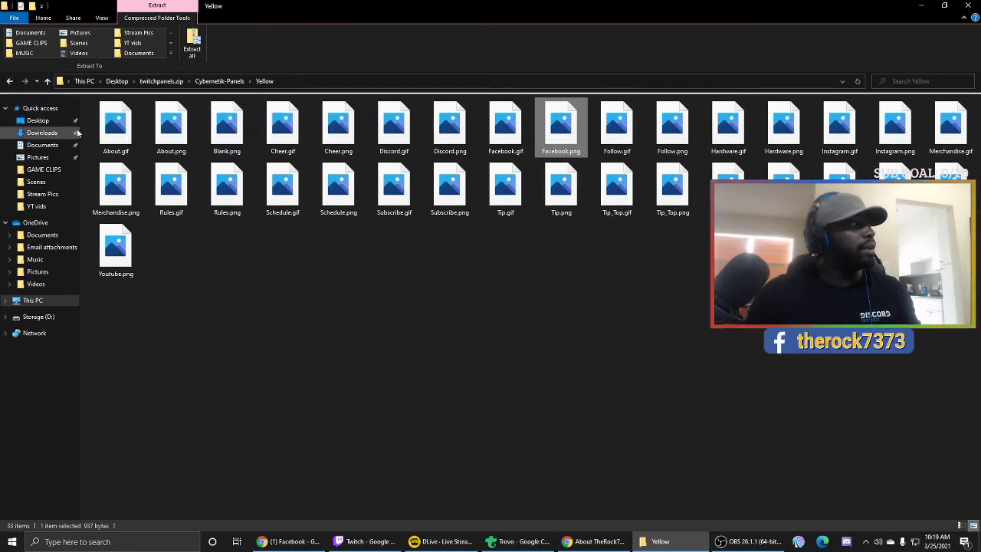
pyautogui.click(595, 541)
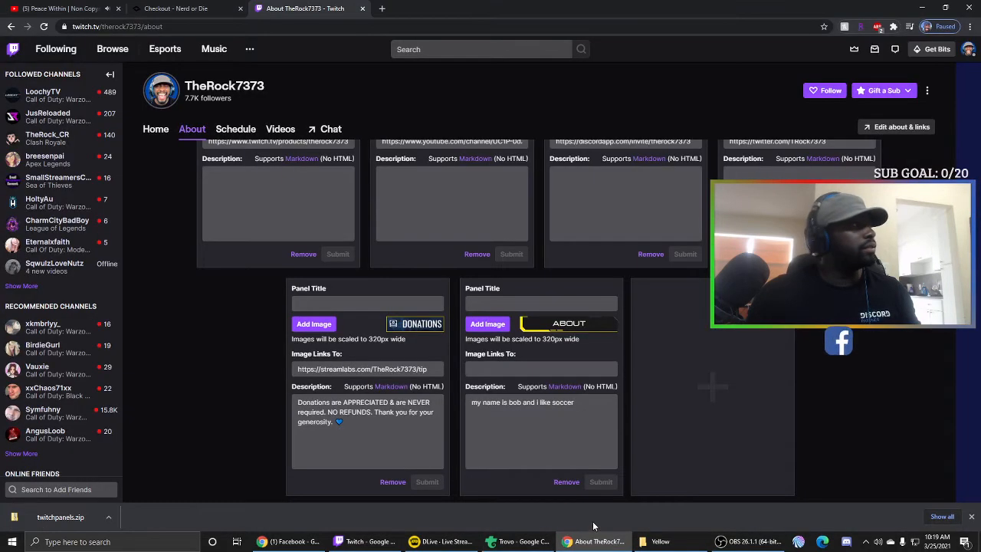
# - Add a third image panel using Facebook.png from the Desktop as its FACEBOOK graphic
pyautogui.click(734, 407)
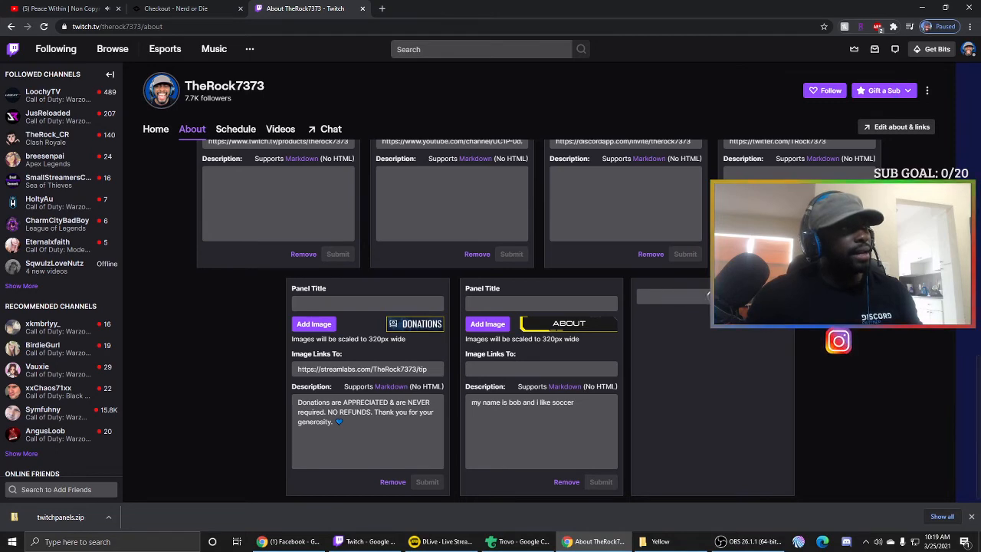
pyautogui.click(700, 297)
pyautogui.click(574, 323)
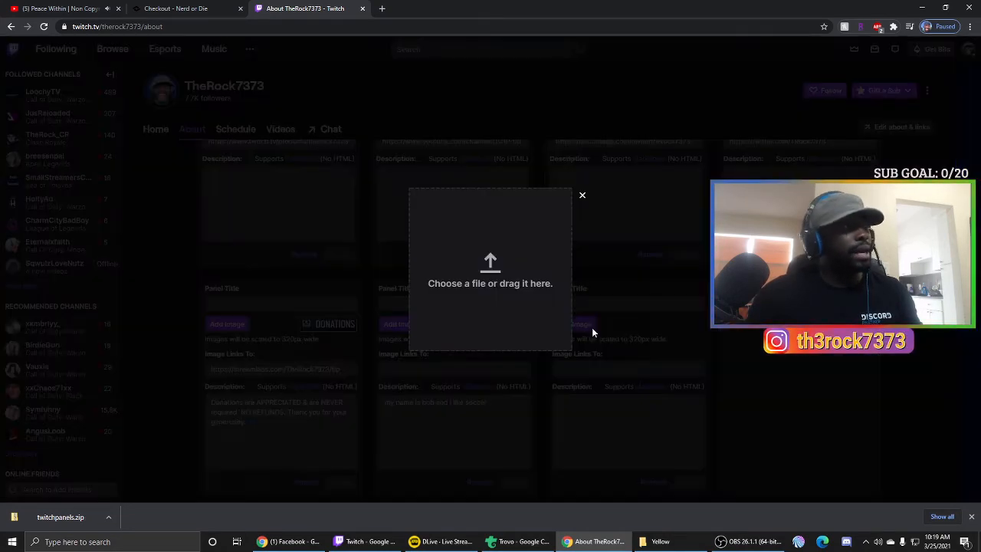
pyautogui.click(482, 285)
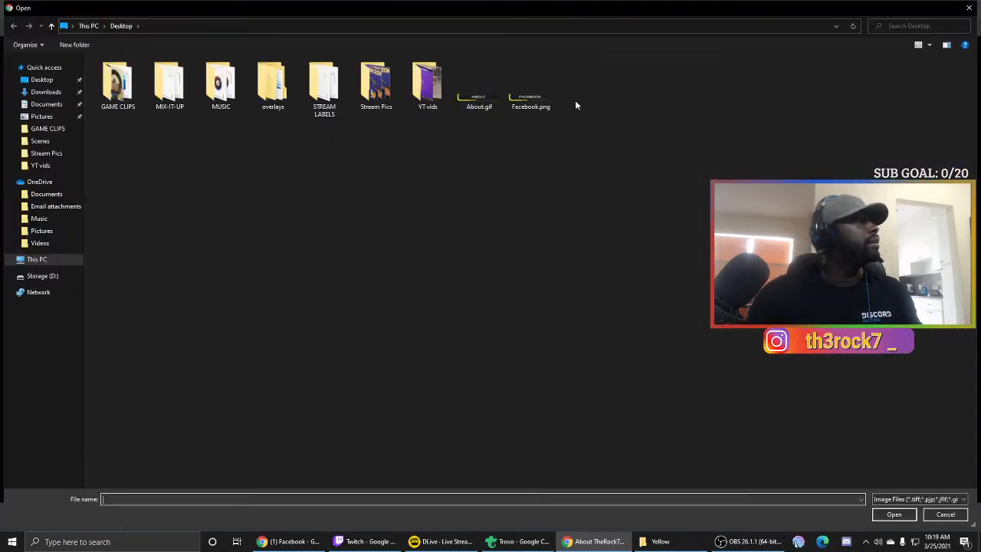
pyautogui.click(514, 100)
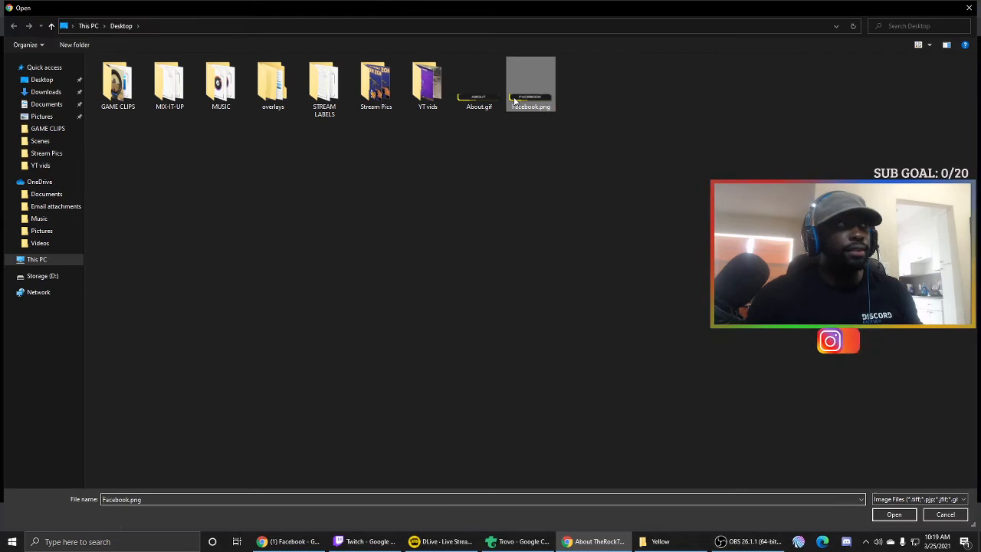
pyautogui.click(894, 514)
pyautogui.click(469, 286)
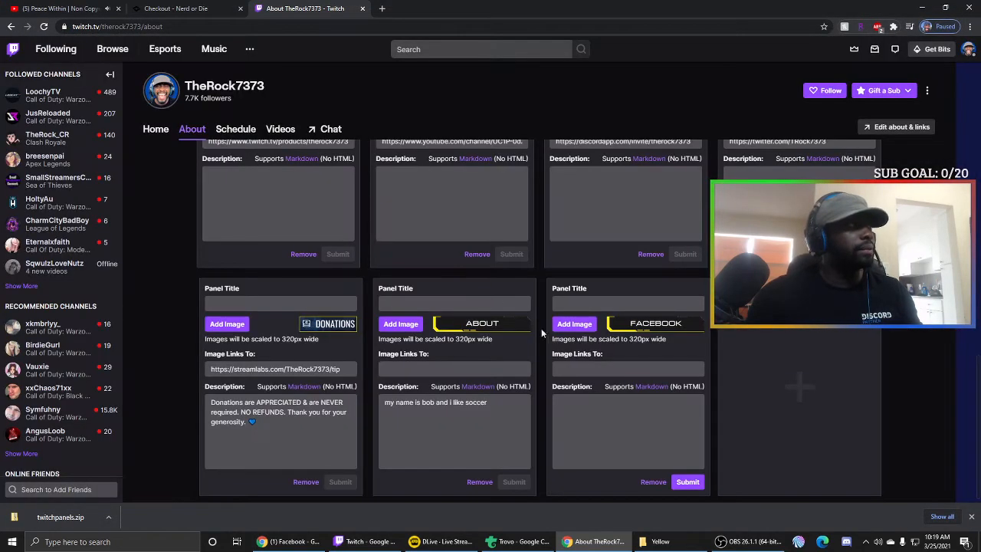
pyautogui.click(626, 368)
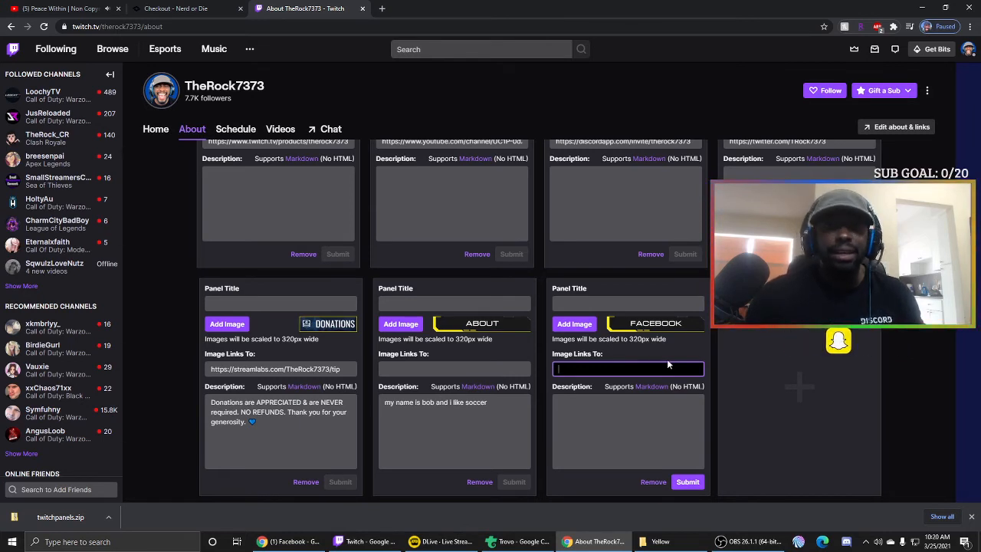
# - Open the channel's Facebook page in a new tab, copy its URL, and close the tab
pyautogui.click(382, 10)
pyautogui.write('facebook.com')
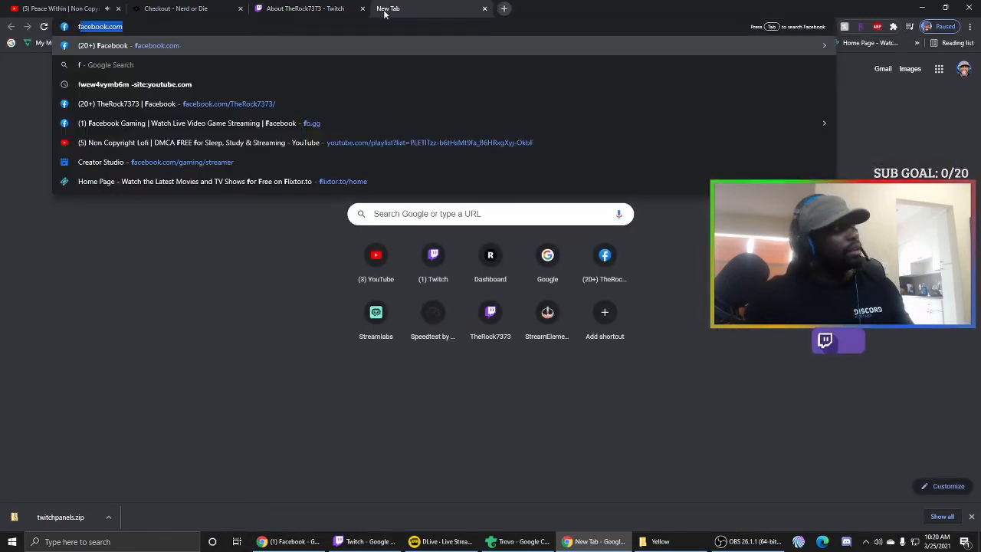
pyautogui.click(256, 104)
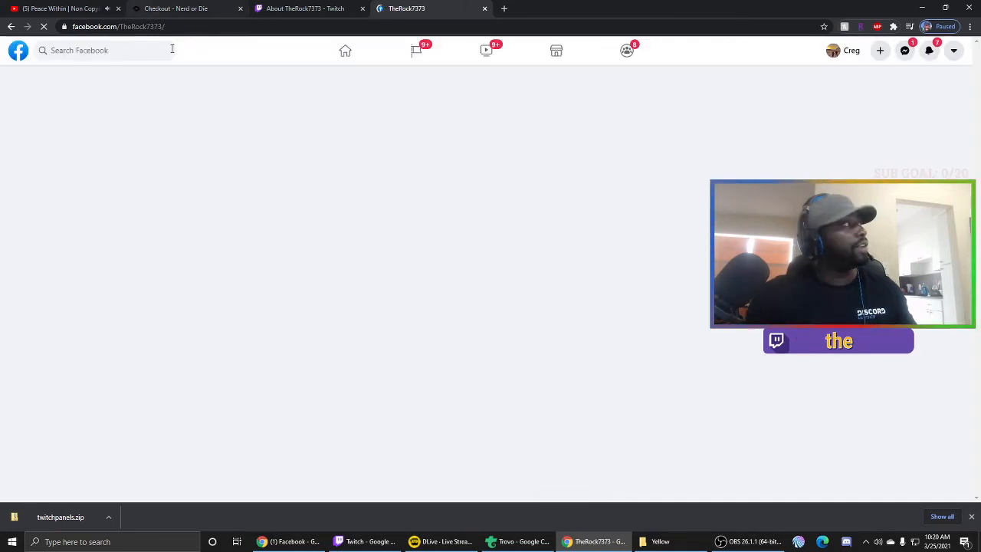
pyautogui.click(168, 27)
pyautogui.hotkey('ctrl', 'c')
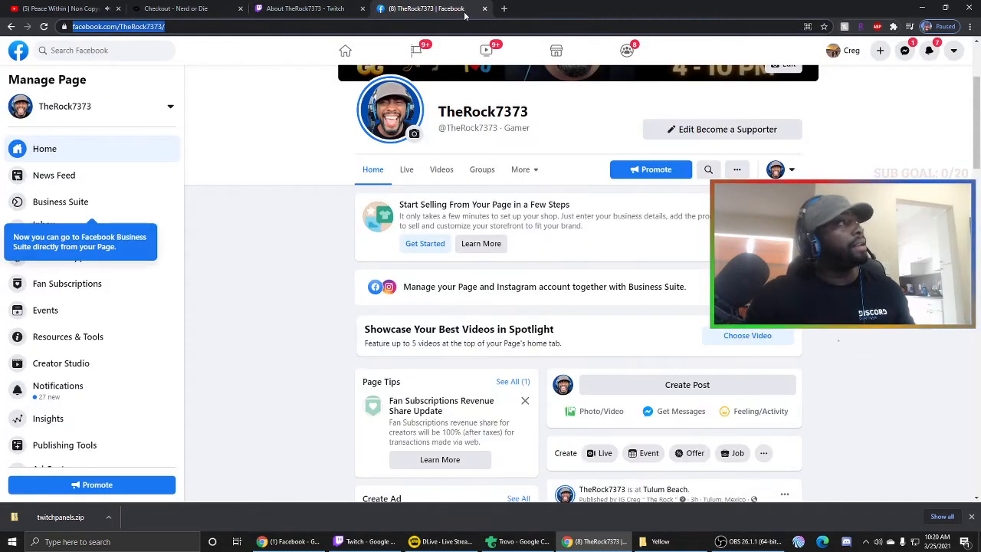
pyautogui.click(485, 9)
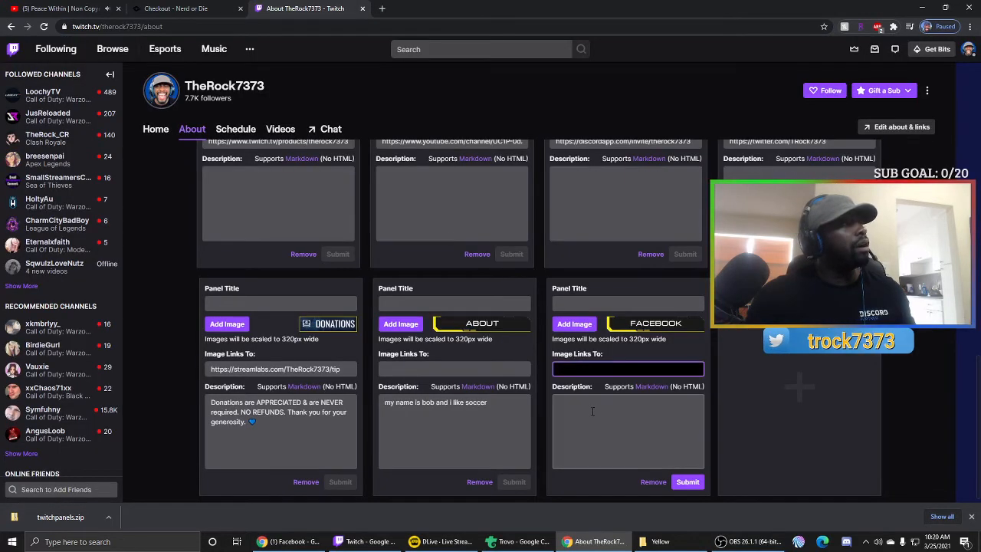
# - Paste the Facebook page URL as the panel link and save the FACEBOOK panel
pyautogui.hotkey('ctrl', 'v')
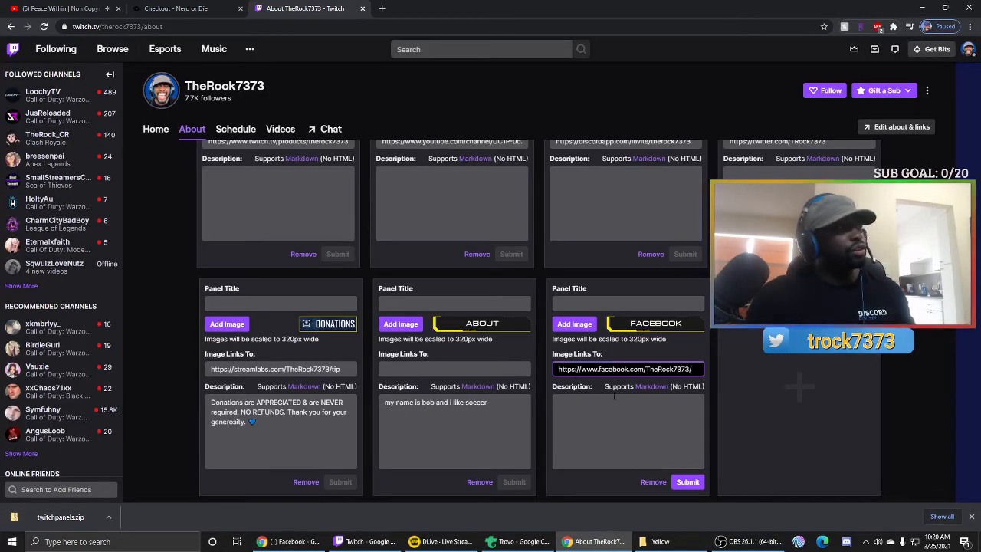
pyautogui.click(687, 406)
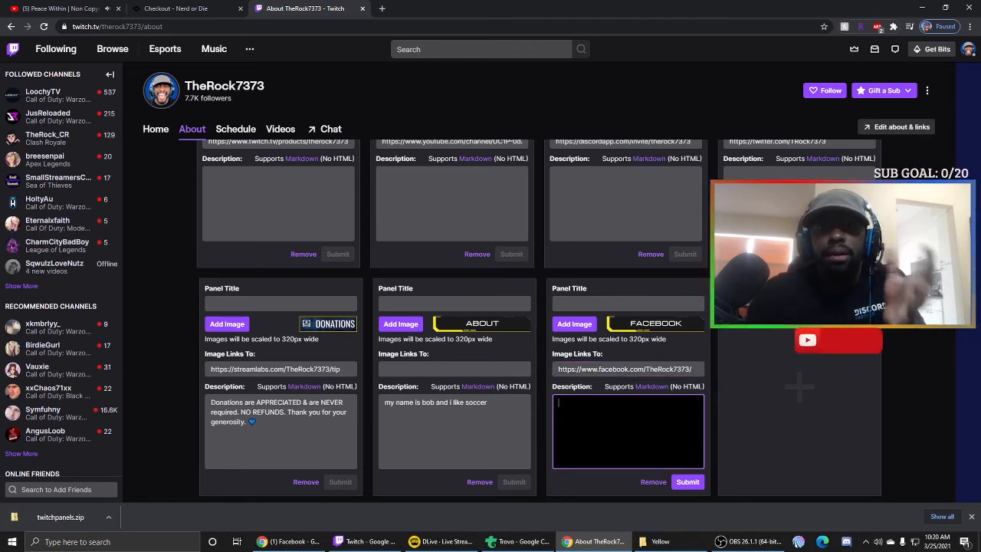
pyautogui.click(693, 487)
# - Turn off Edit Panels, test the live FACEBOOK panel link, then go back to the Nerd or Die checkout tab
pyautogui.moveTo(736, 543)
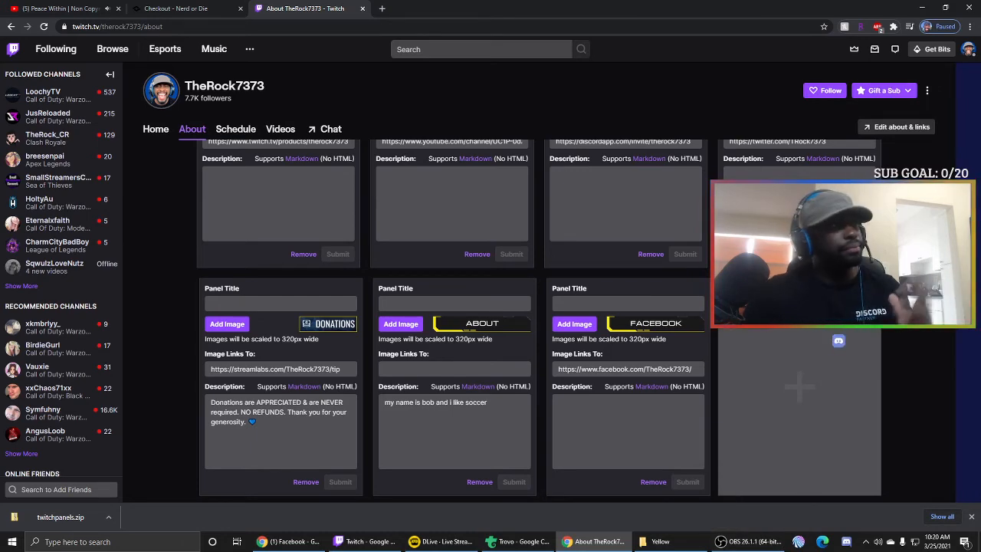
pyautogui.scroll(10, 537, 322)
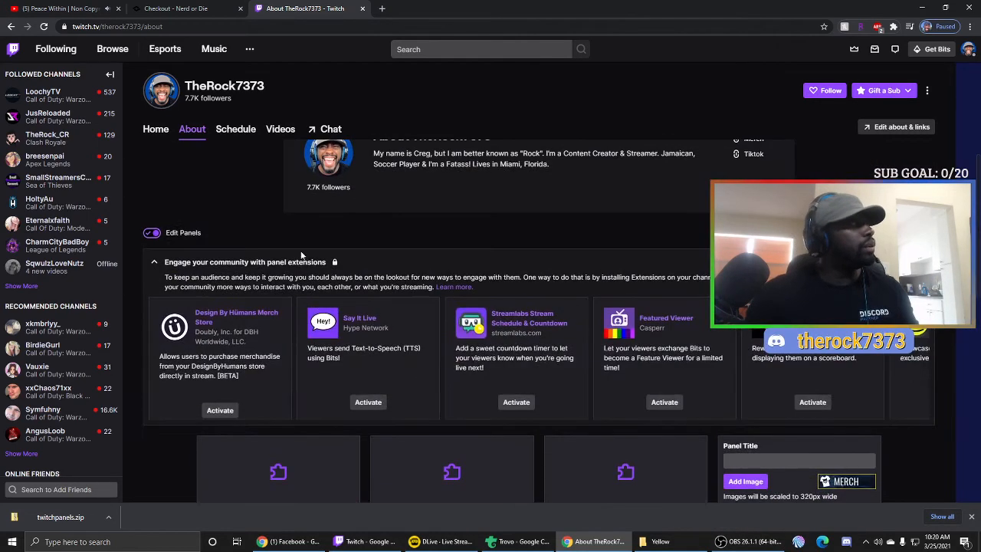
pyautogui.click(153, 234)
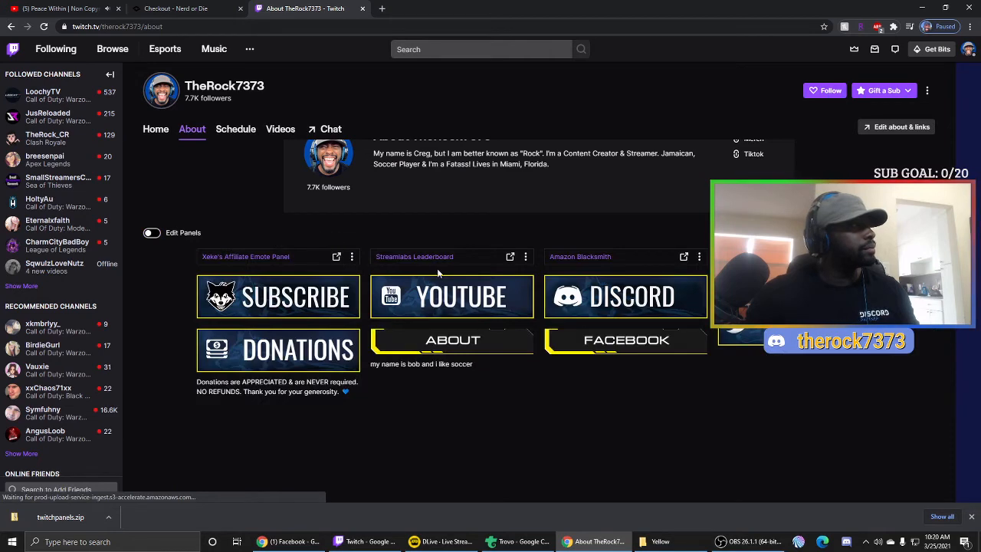
pyautogui.scroll(-2, 730, 414)
pyautogui.scroll(-1, 746, 378)
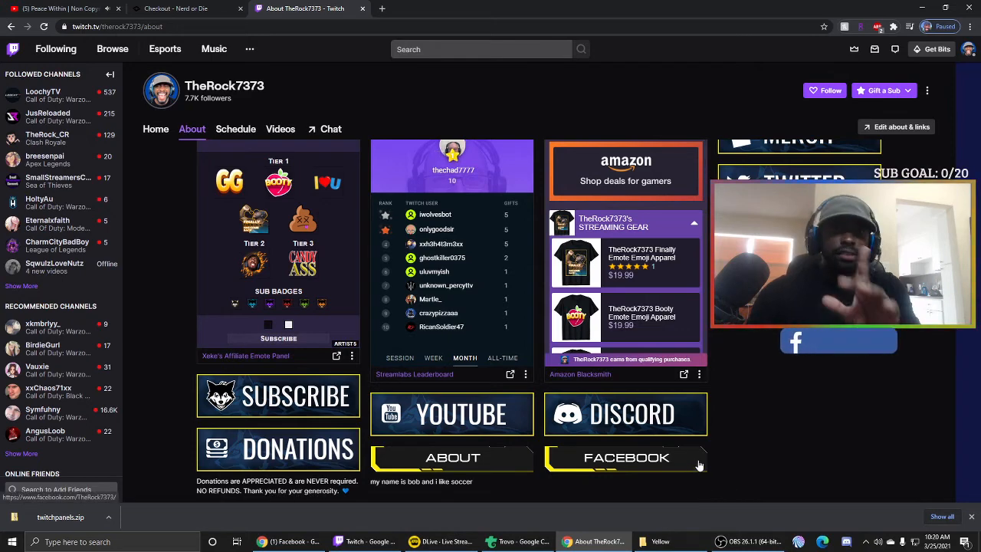
pyautogui.click(667, 460)
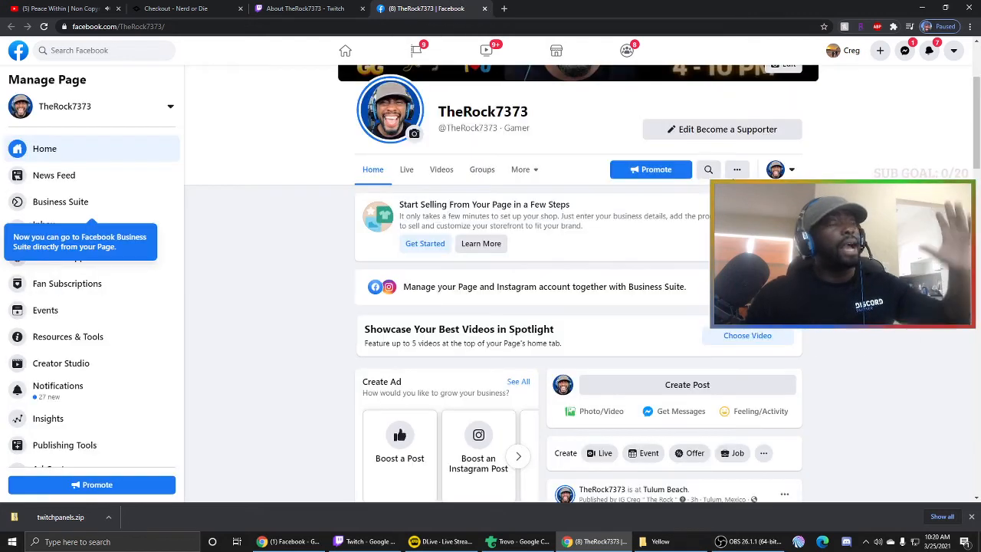
pyautogui.click(485, 8)
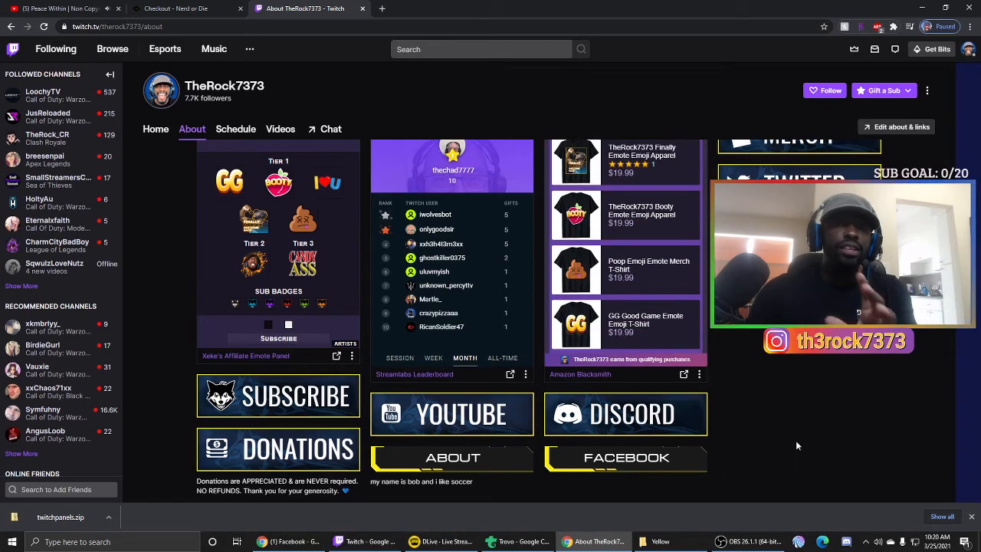
pyautogui.click(197, 9)
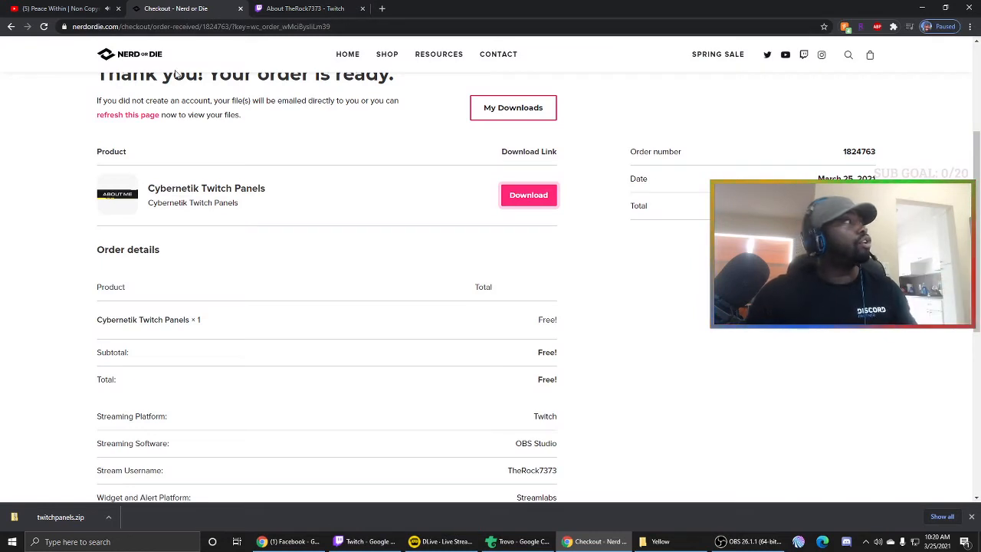
# - Go from the Nerd or Die homepage to the free Twitch panel maker
pyautogui.click(146, 61)
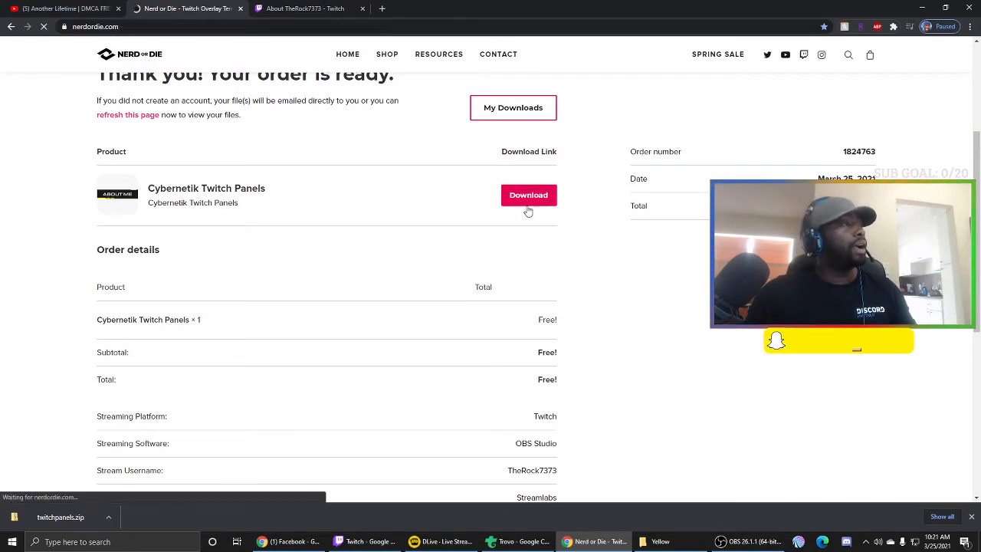
pyautogui.scroll(-3, 563, 321)
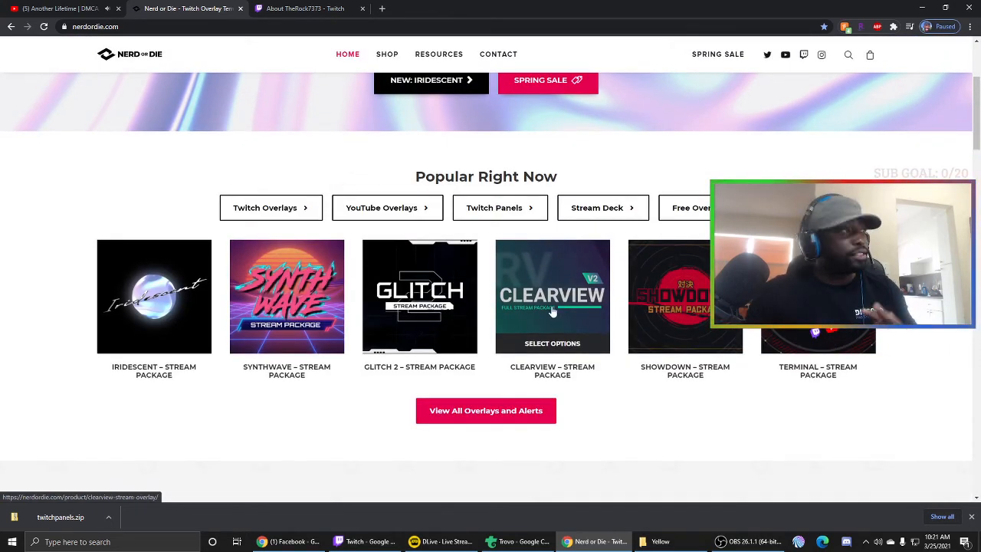
pyautogui.click(490, 219)
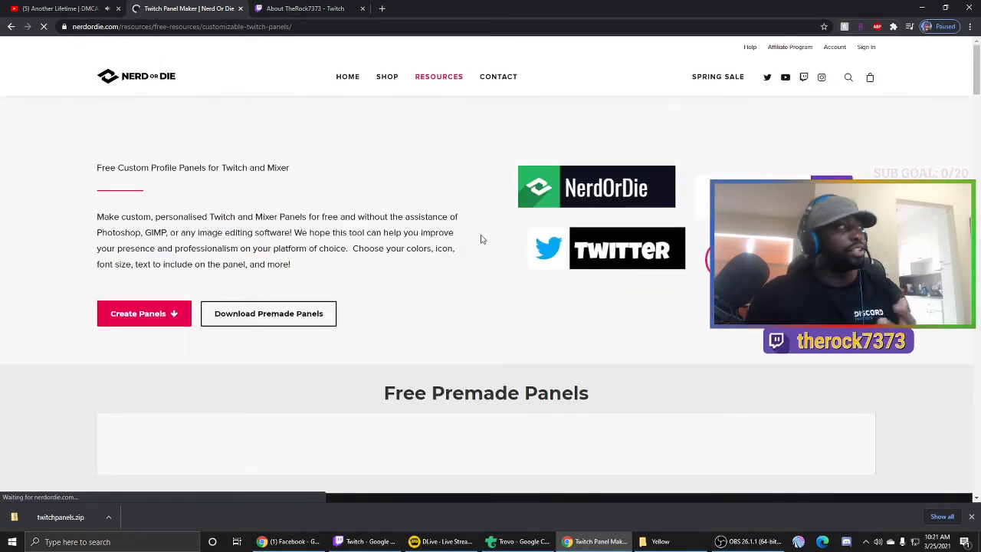
pyautogui.scroll(-5, 481, 239)
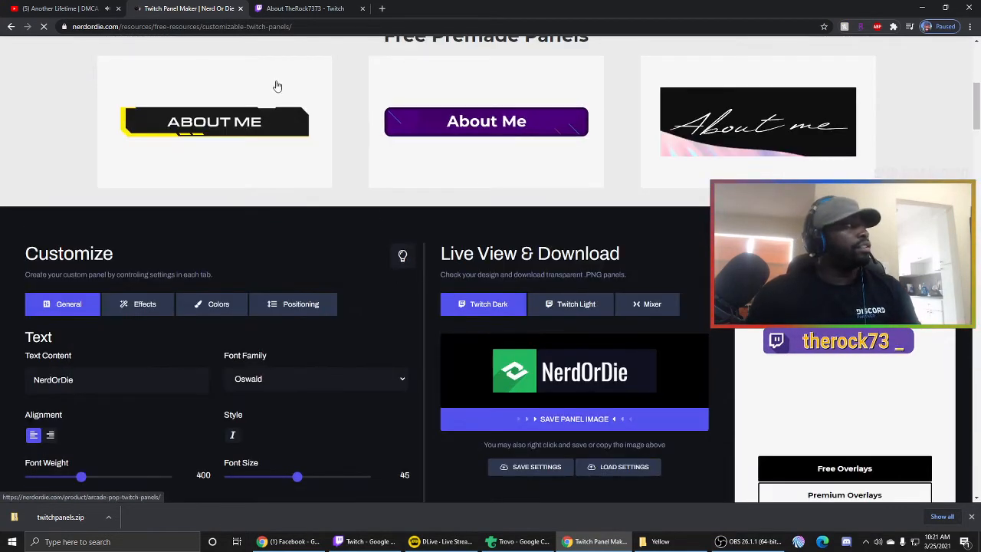
pyautogui.scroll(-3, 428, 238)
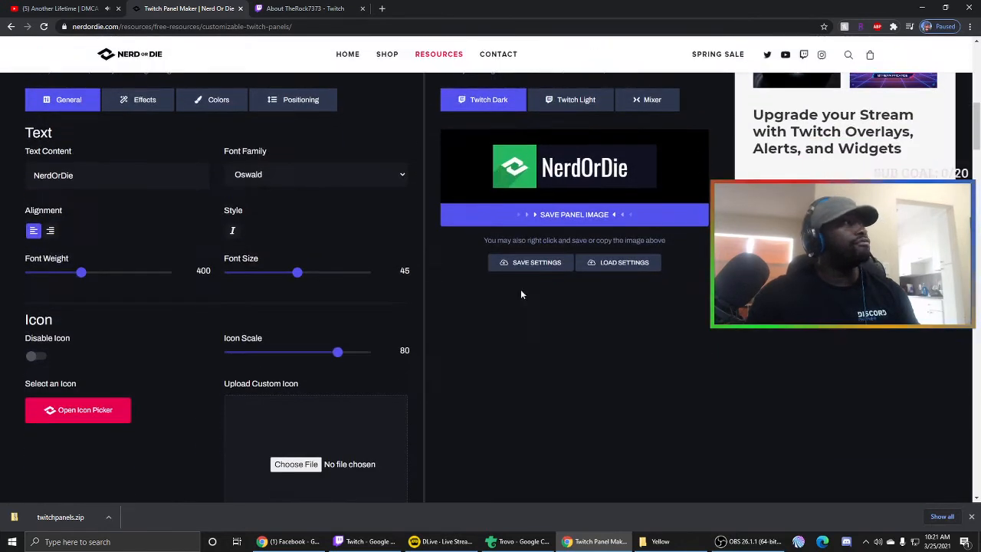
pyautogui.scroll(1, 514, 291)
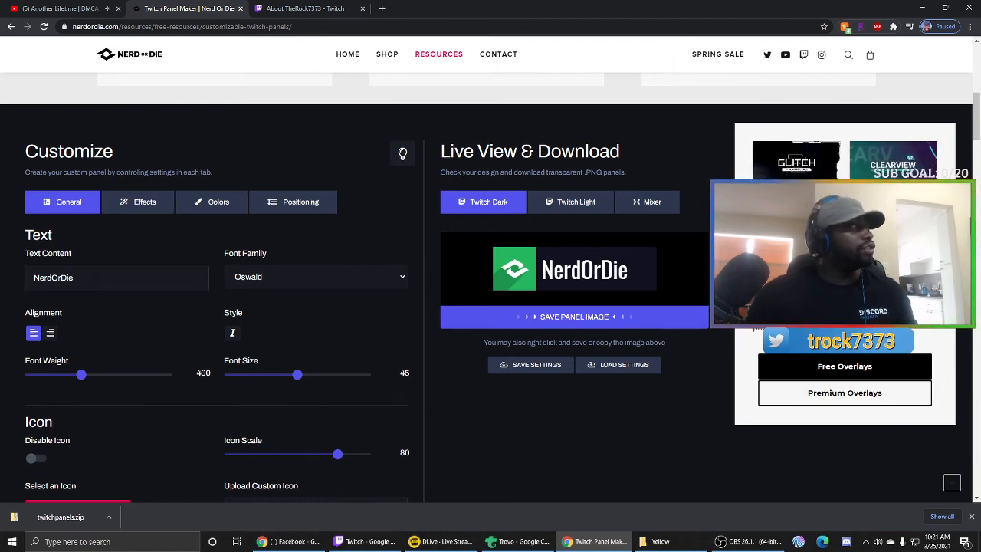
# - Replace the NerdOrDie panel text with 'Donation' and bring up the icon picker
pyautogui.moveTo(96, 278); pyautogui.dragTo(15, 284)
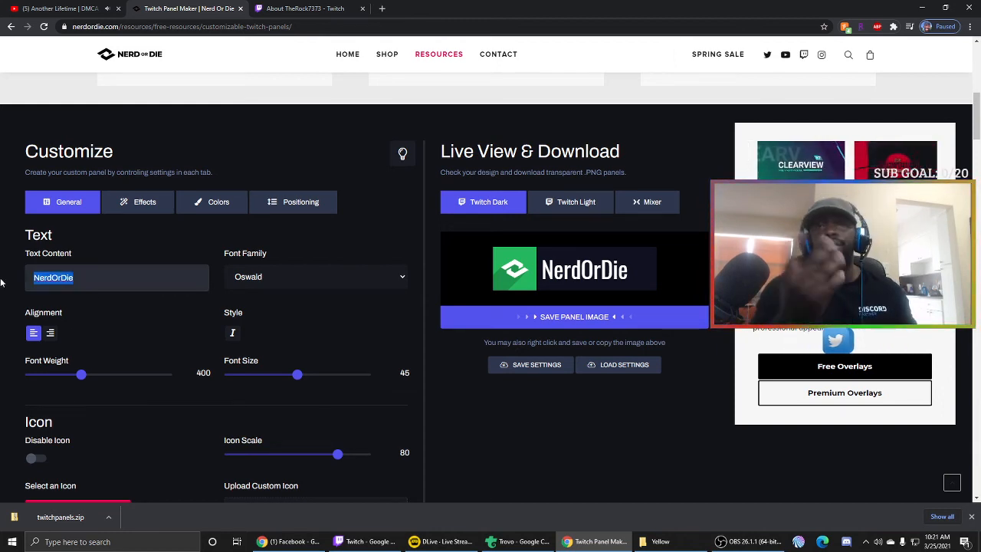
pyautogui.write('Do')
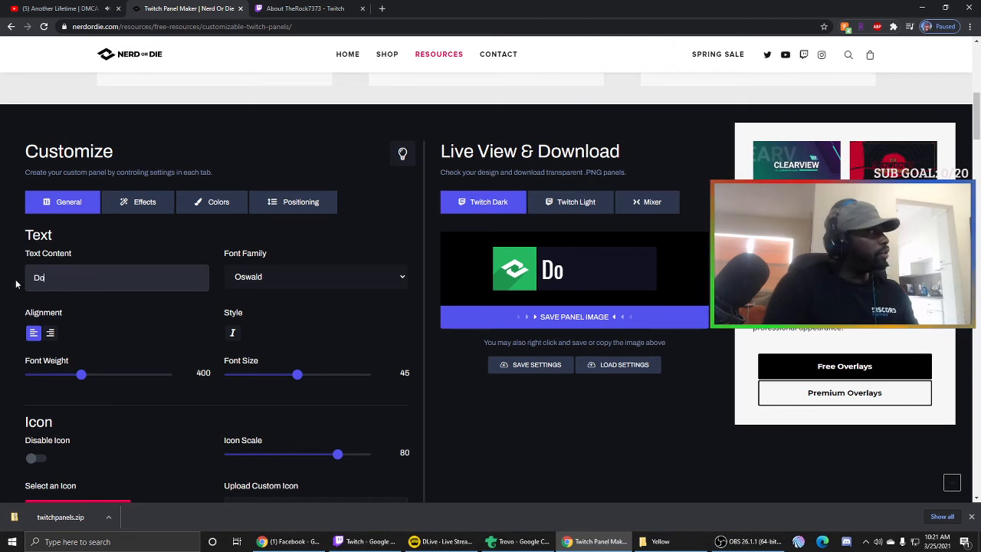
pyautogui.write('nation')
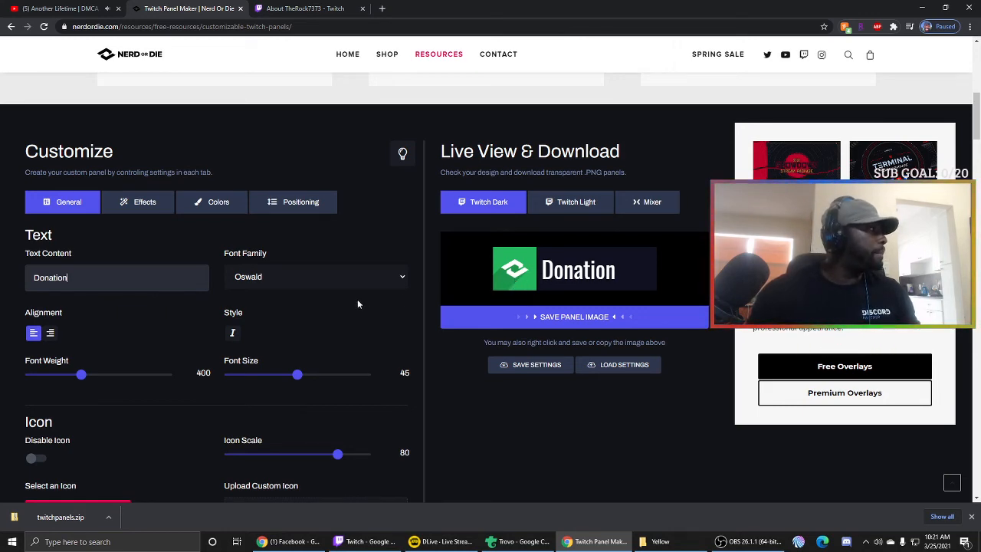
pyautogui.scroll(-2, 357, 300)
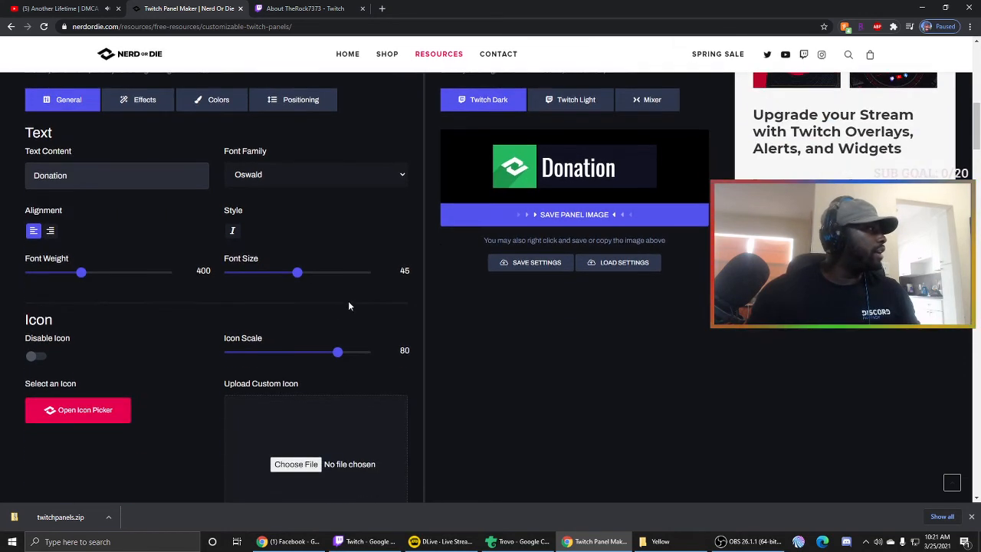
pyautogui.click(77, 413)
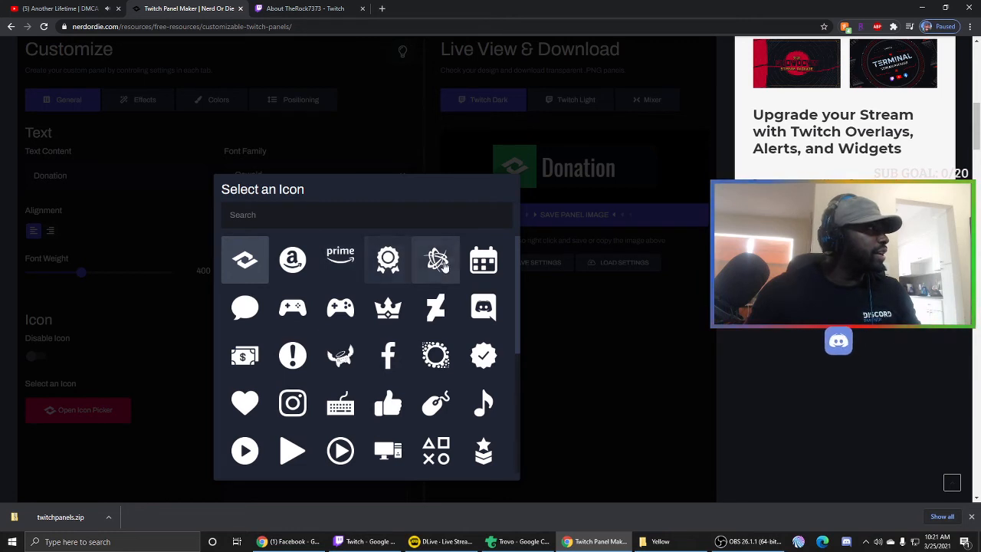
# - Choose the PayPal icon from the icon grid for the Donation panel
pyautogui.scroll(-2, 383, 352)
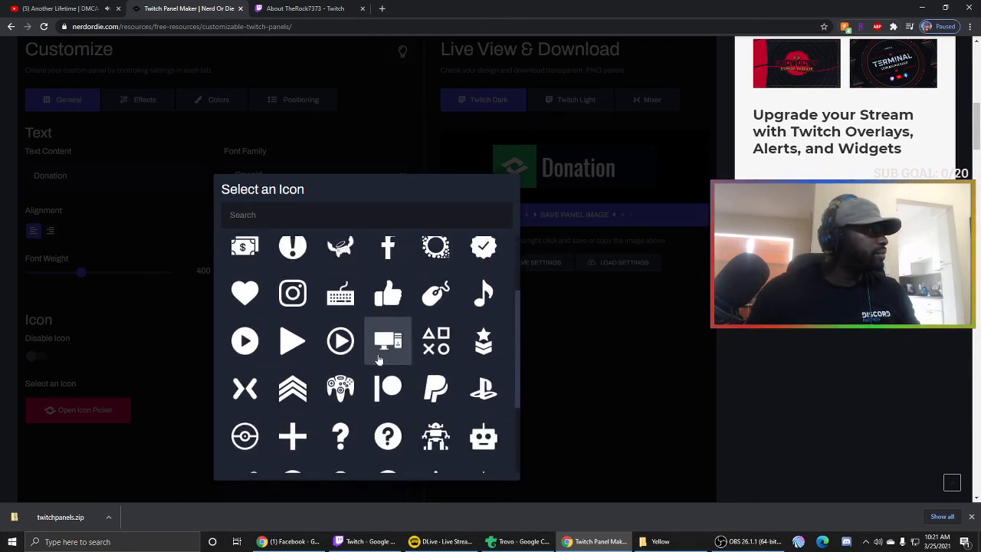
pyautogui.scroll(-1, 383, 359)
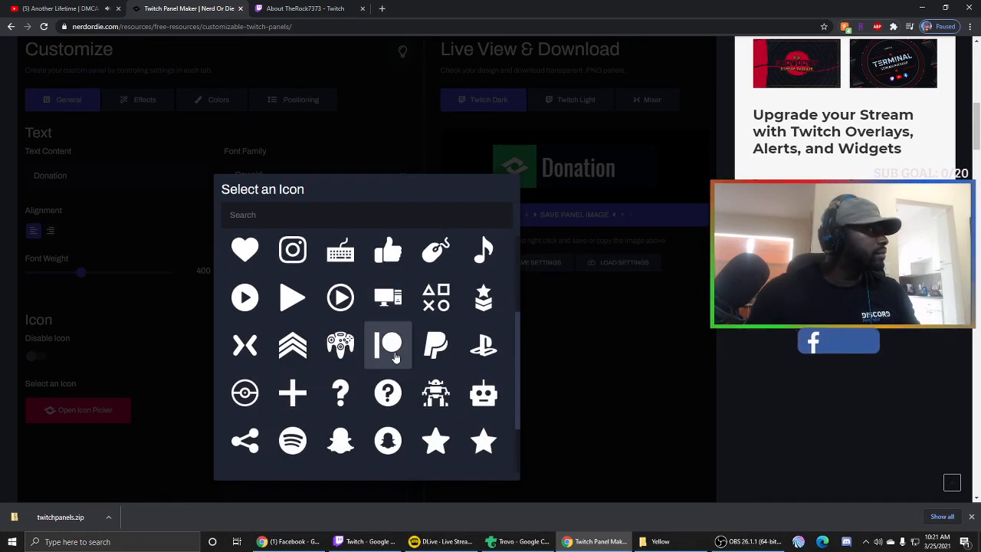
pyautogui.scroll(-1, 397, 358)
pyautogui.scroll(-1, 397, 358)
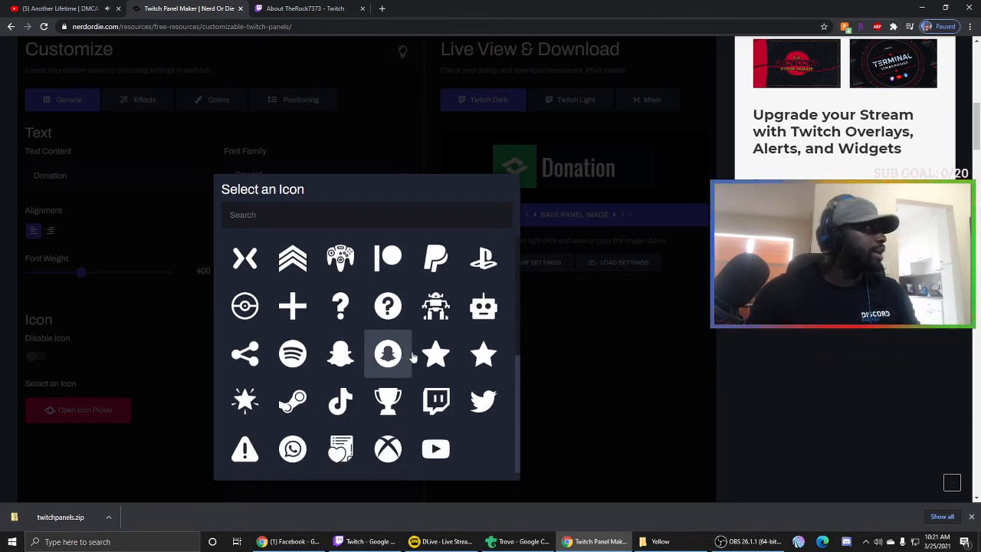
pyautogui.click(443, 261)
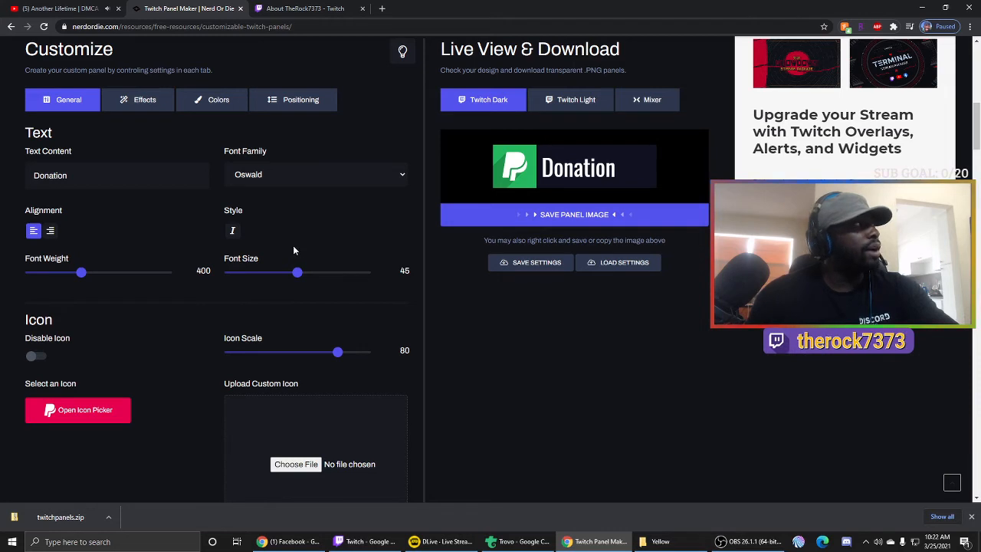
pyautogui.click(212, 100)
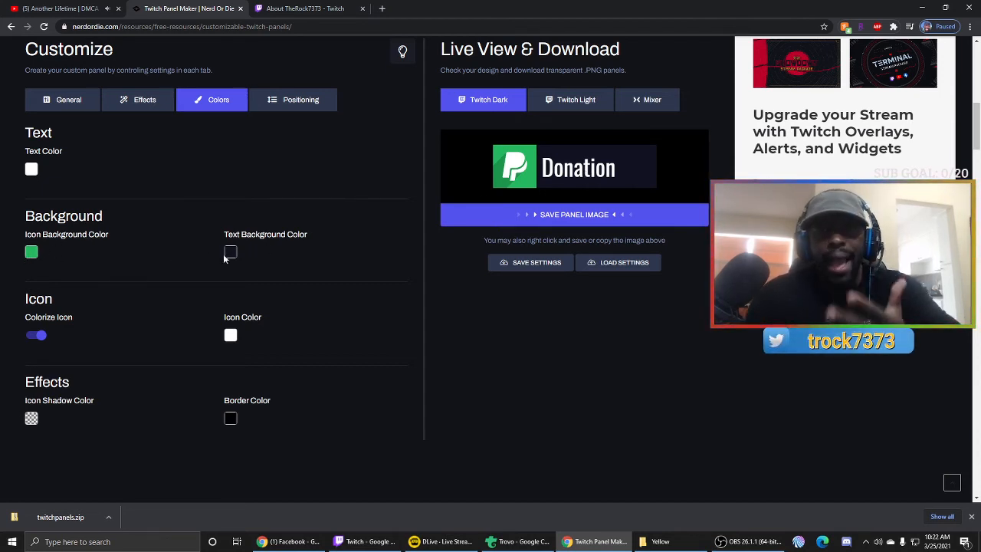
# - Compare light and dark previews, keep the dark design, and allow the panel image popup
pyautogui.click(63, 100)
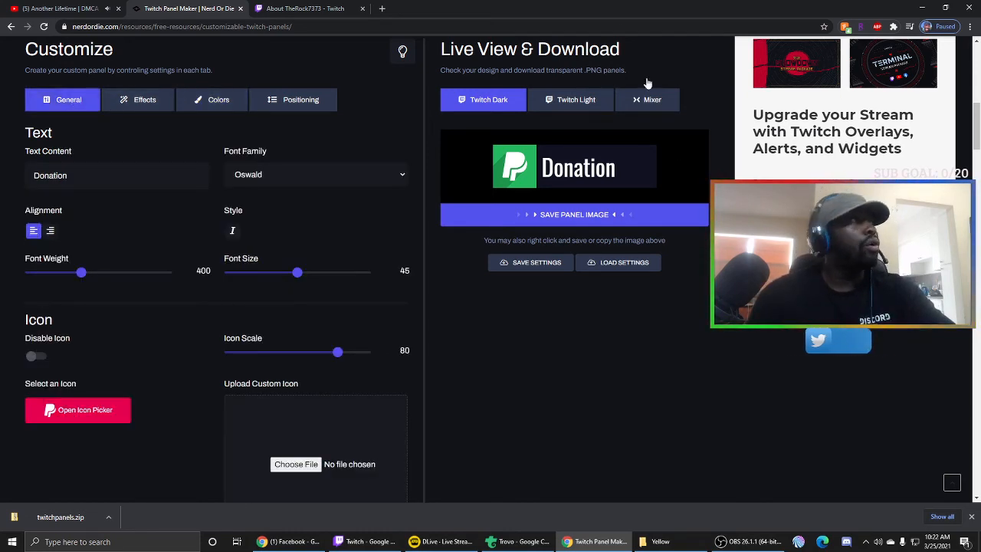
pyautogui.click(574, 105)
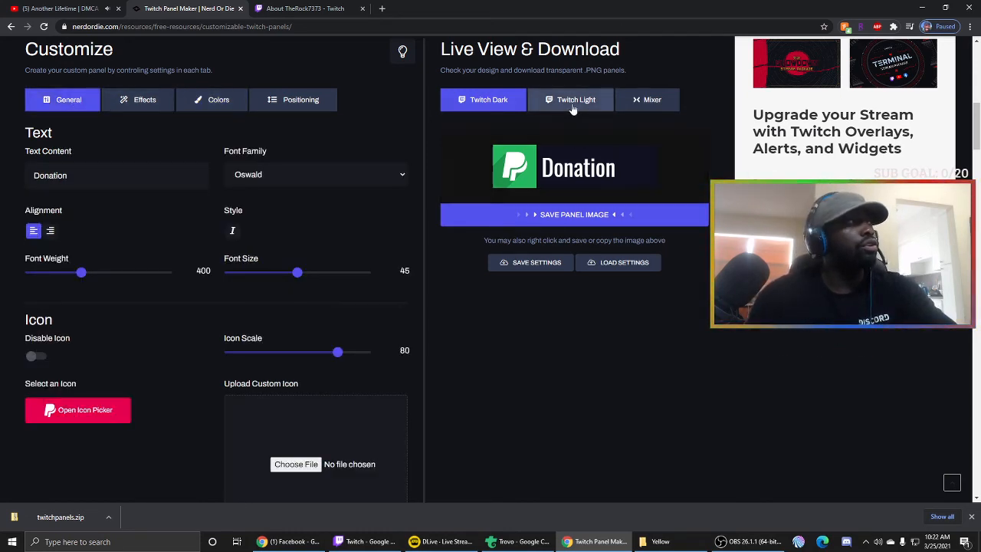
pyautogui.click(504, 105)
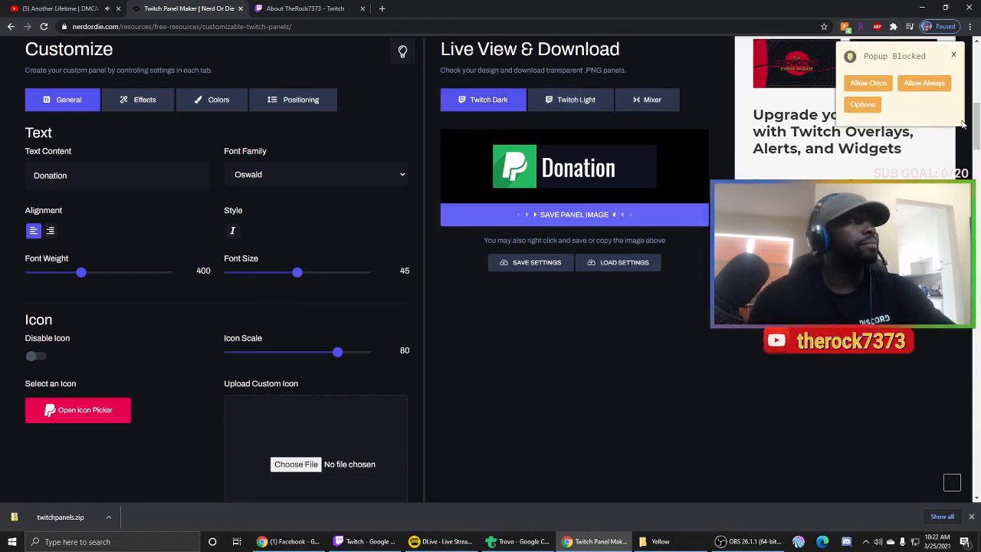
pyautogui.click(869, 82)
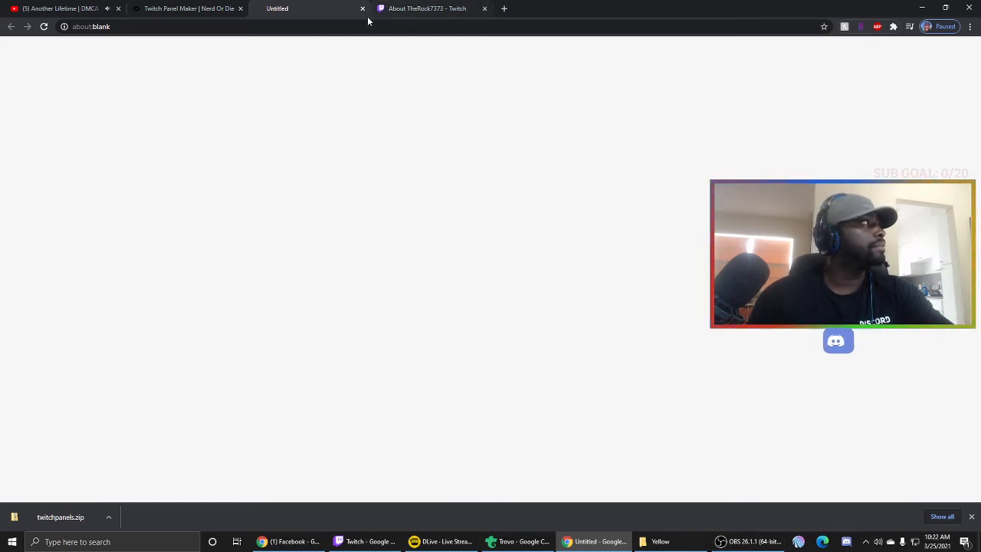
pyautogui.click(973, 520)
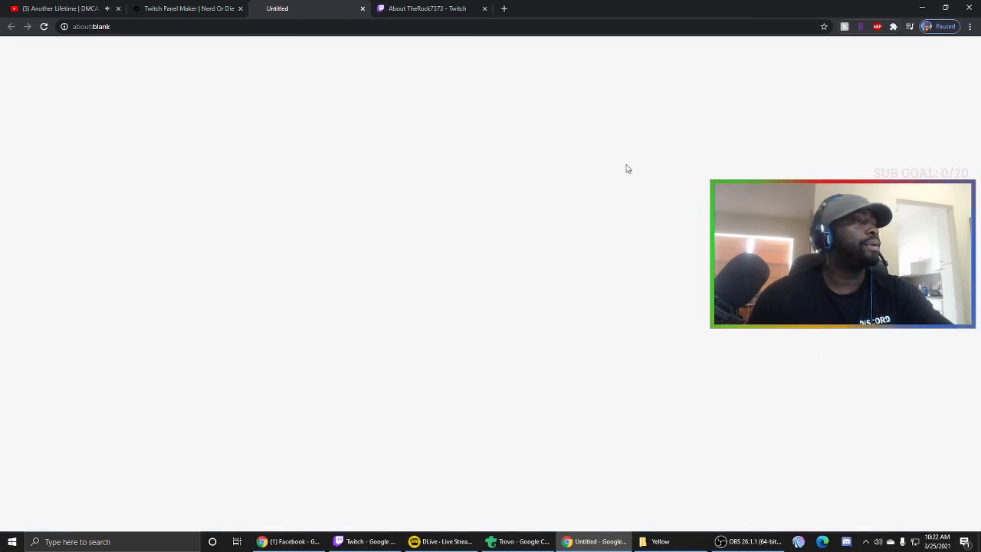
pyautogui.click(364, 9)
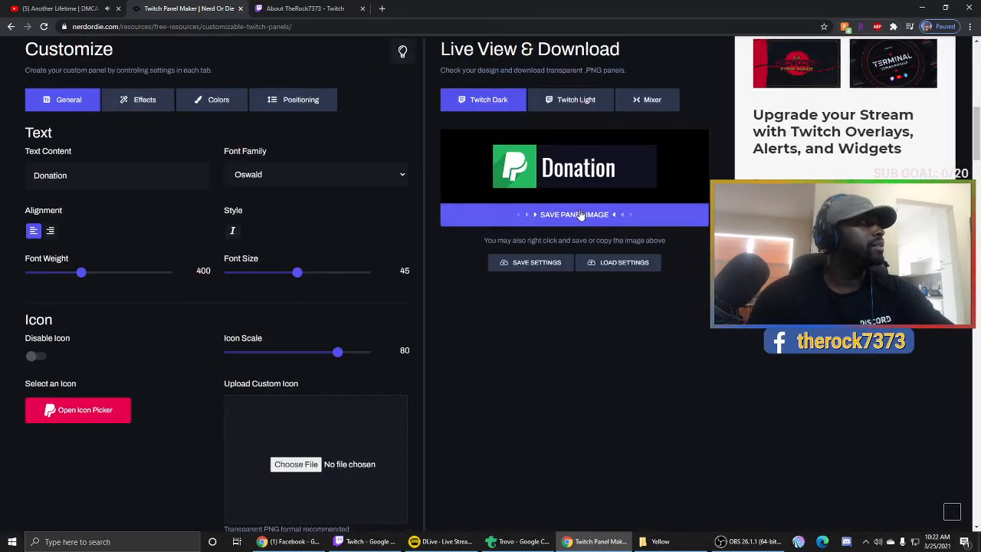
pyautogui.click(566, 225)
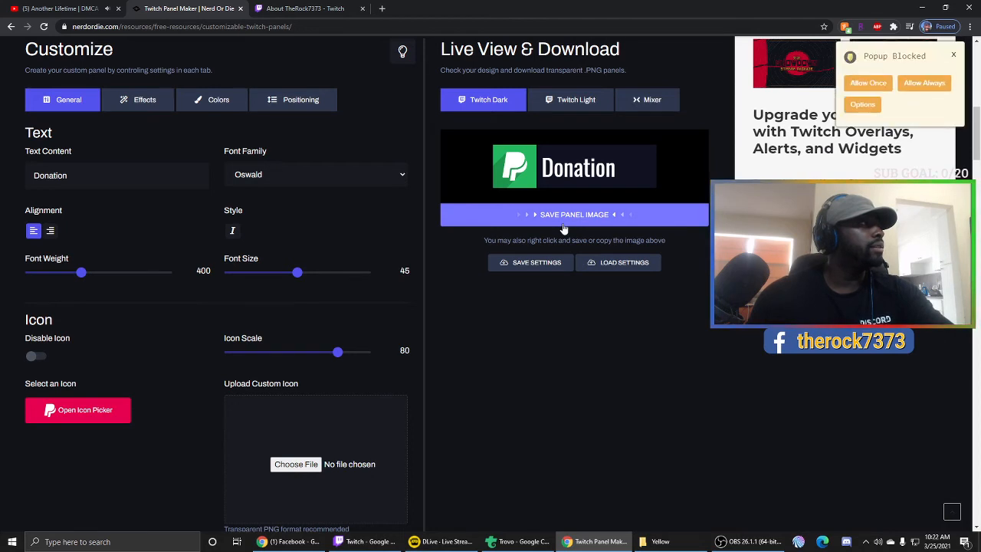
pyautogui.click(912, 84)
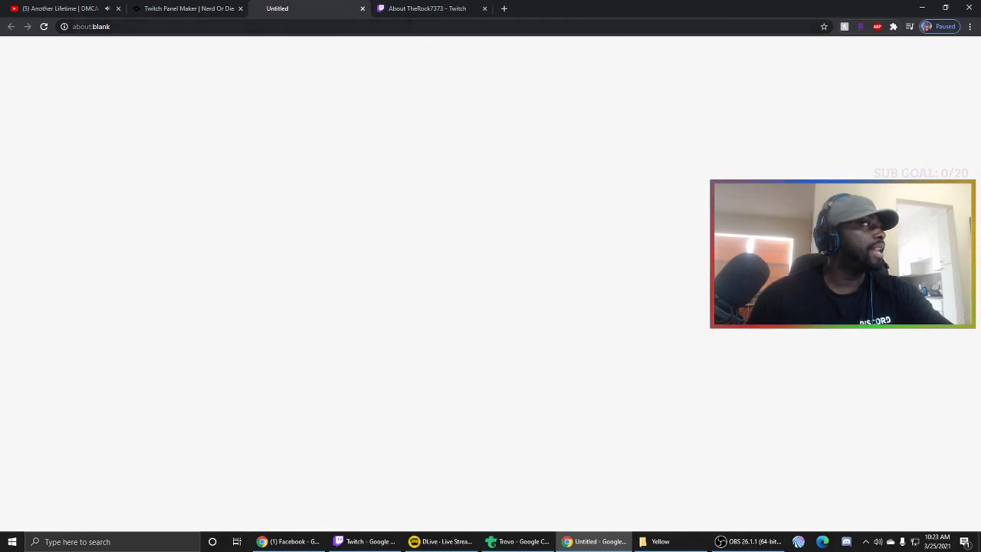
pyautogui.click(363, 9)
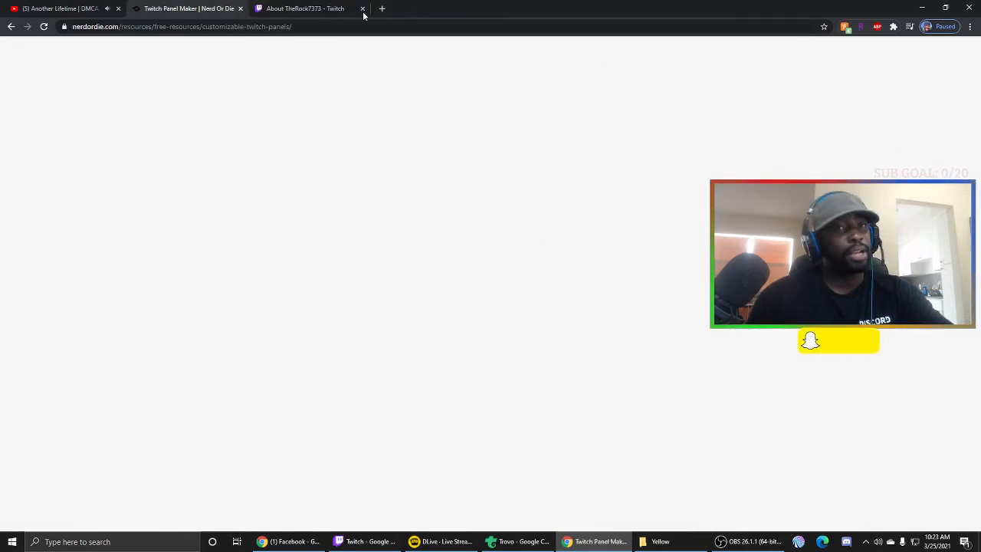
pyautogui.scroll(4, 552, 321)
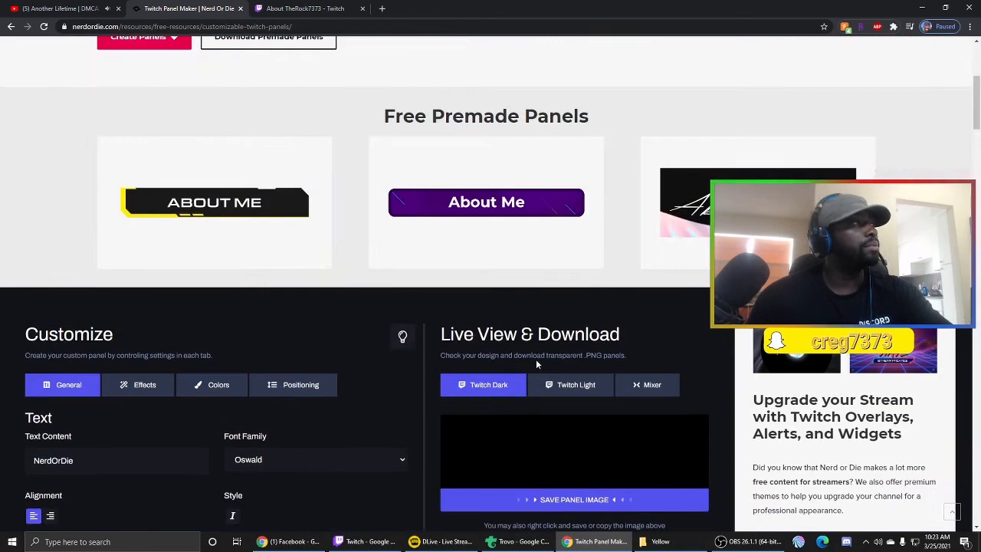
pyautogui.scroll(-1, 537, 363)
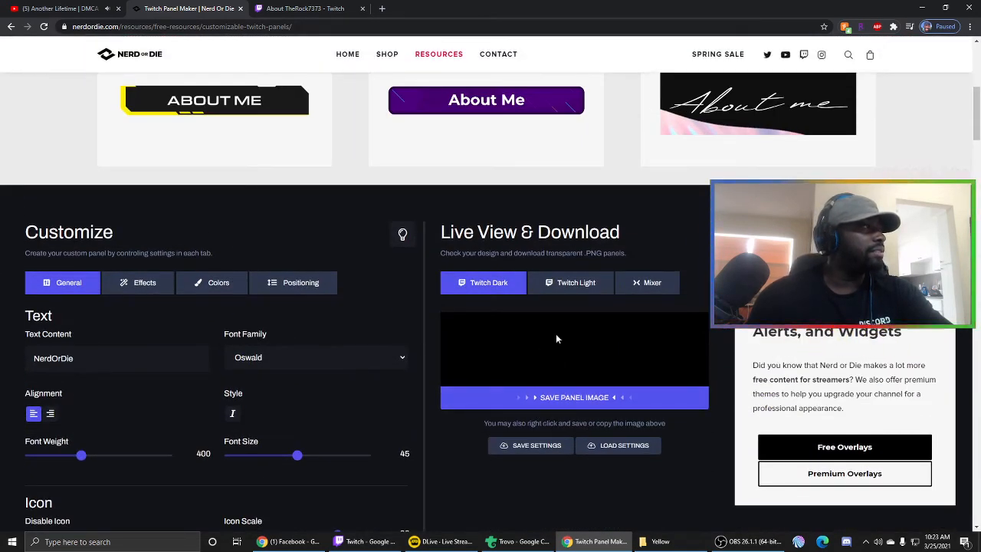
# - Reload the panel maker and set the panel text to 'Donation' again
pyautogui.click(44, 26)
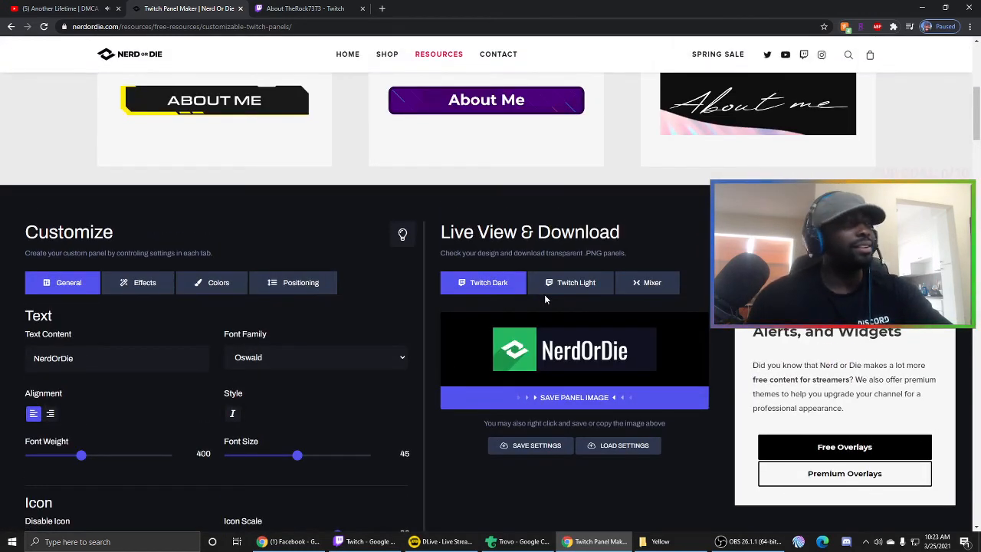
pyautogui.scroll(-2, 546, 299)
pyautogui.moveTo(110, 263); pyautogui.dragTo(14, 257)
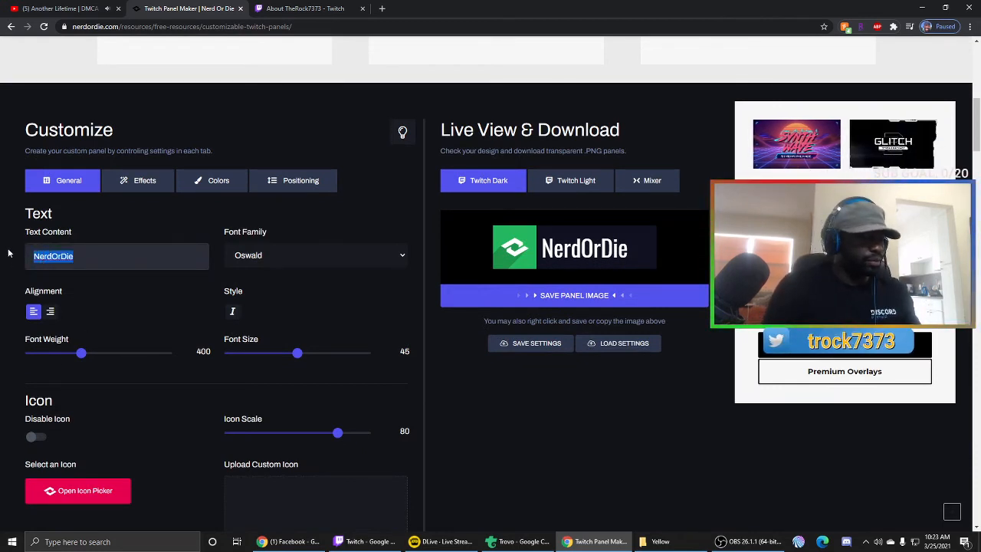
pyautogui.write('dona')
pyautogui.press('BackSpace')
pyautogui.press('BackSpace')
pyautogui.press('BackSpace')
pyautogui.press('BackSpace')
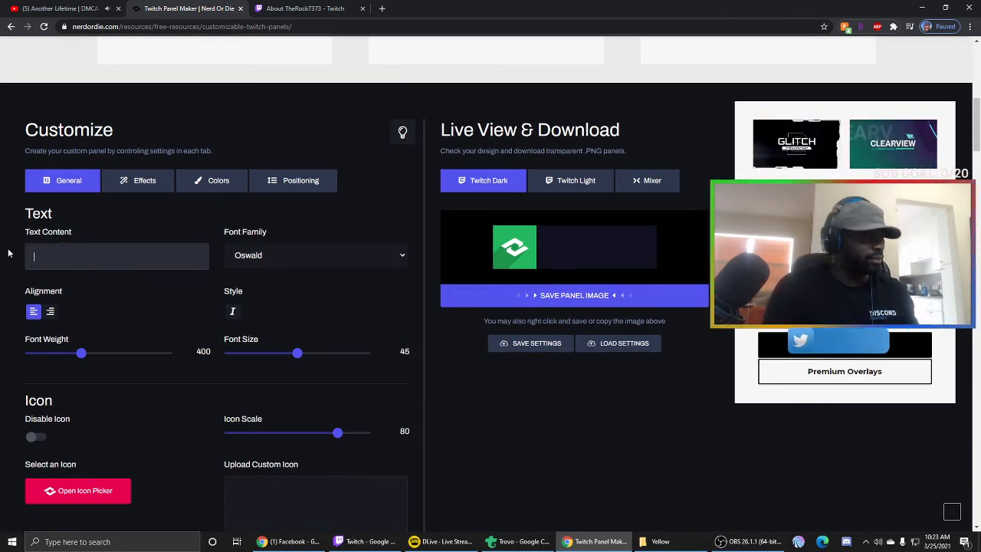
pyautogui.write('Donation')
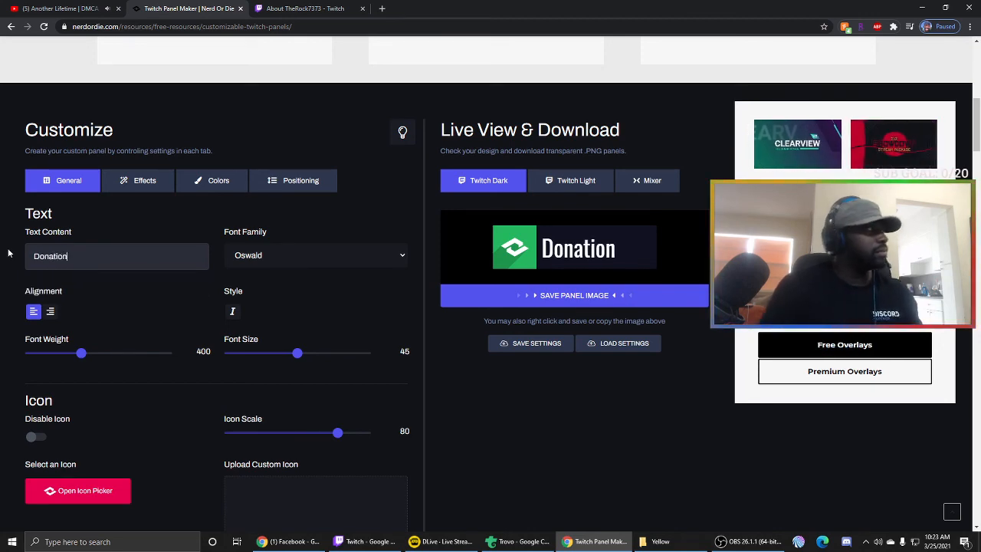
# - Pick the PayPal icon from the icon picker for the panel
pyautogui.scroll(-3, 130, 364)
pyautogui.click(35, 244)
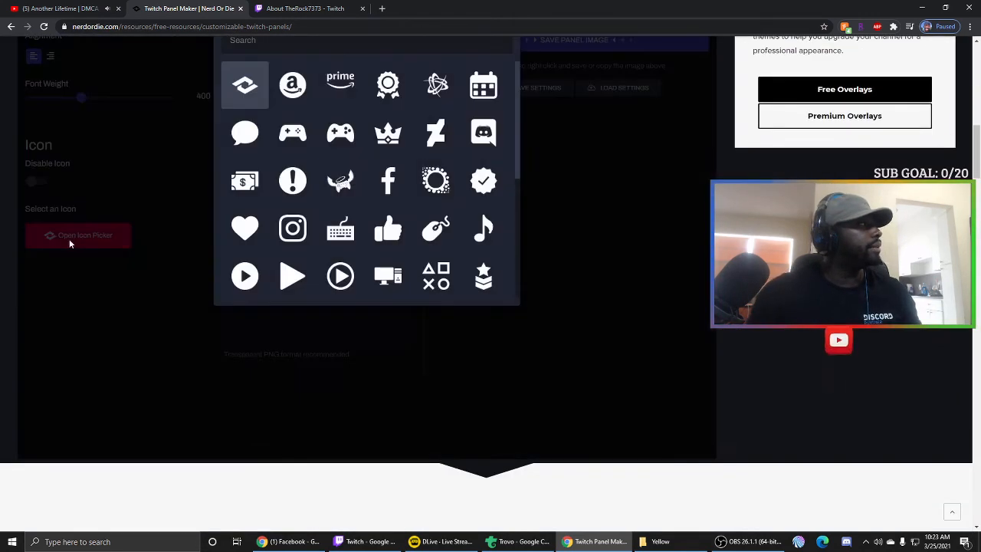
pyautogui.scroll(-2, 371, 140)
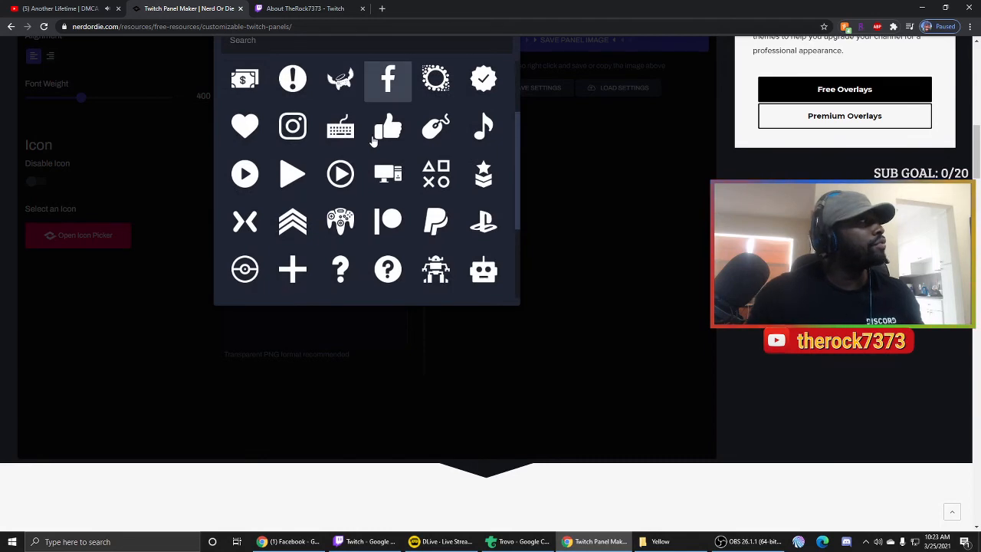
pyautogui.scroll(-3, 371, 140)
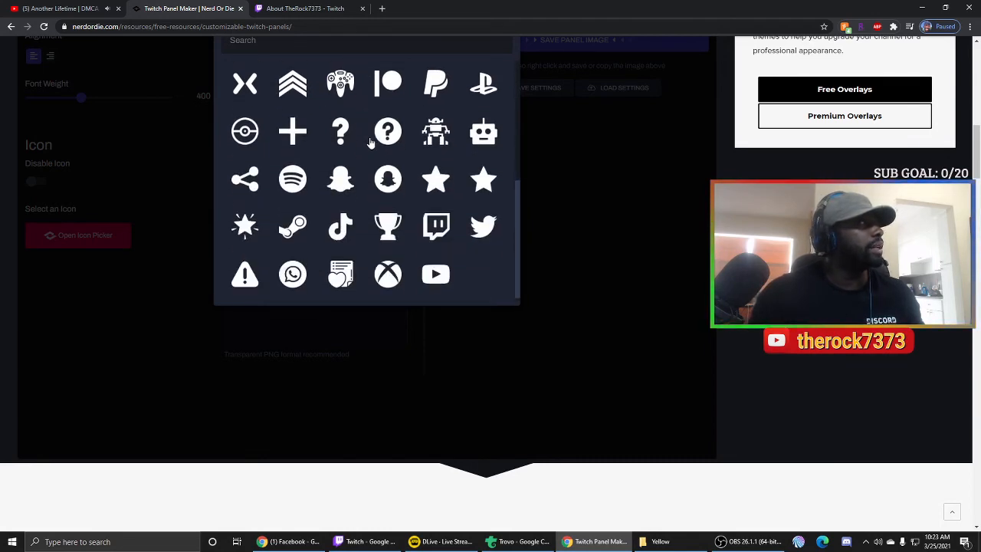
pyautogui.scroll(-1, 371, 142)
pyautogui.scroll(2, 400, 144)
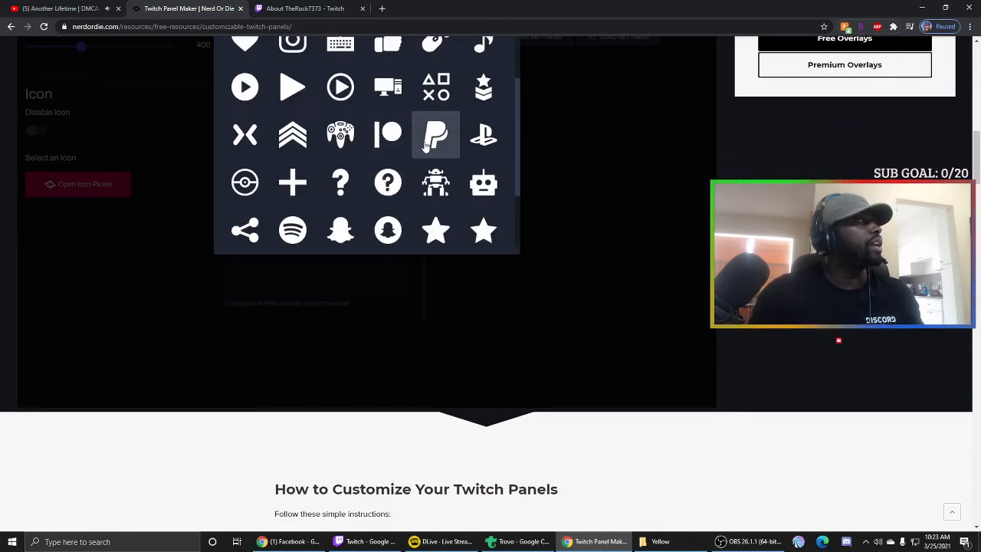
pyautogui.click(436, 138)
pyautogui.scroll(4, 613, 360)
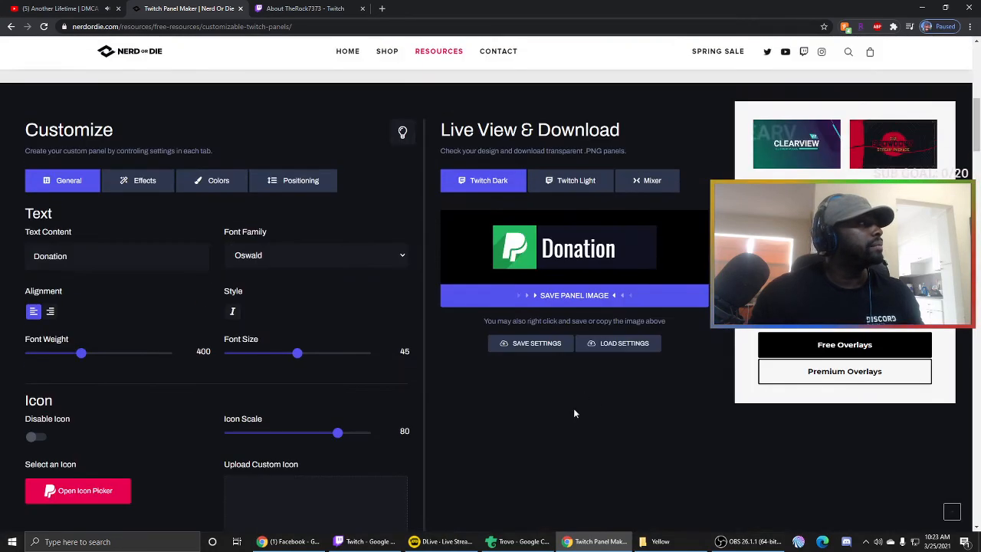
pyautogui.scroll(-2, 572, 408)
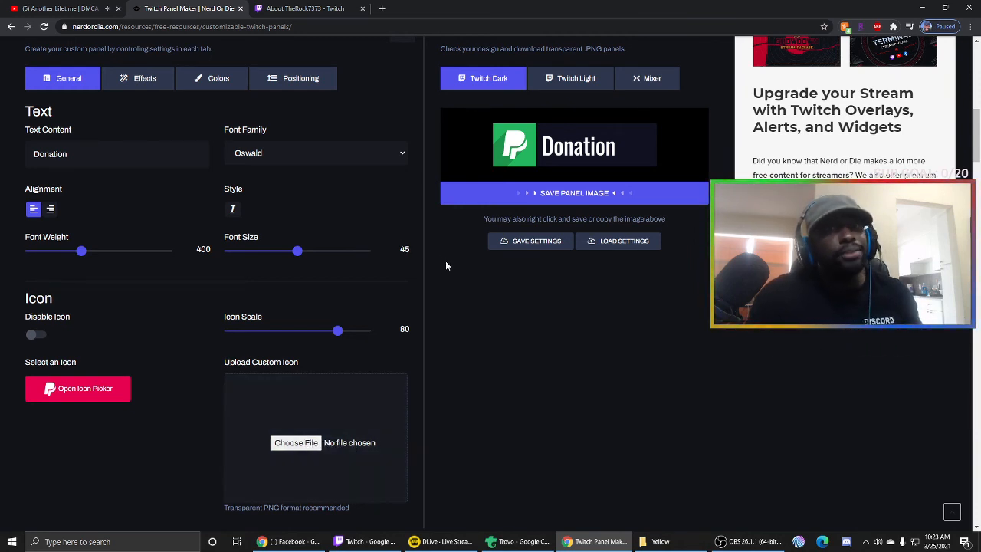
# - Save the panel preview image to the Desktop as donation.png
pyautogui.rightClick(539, 148)
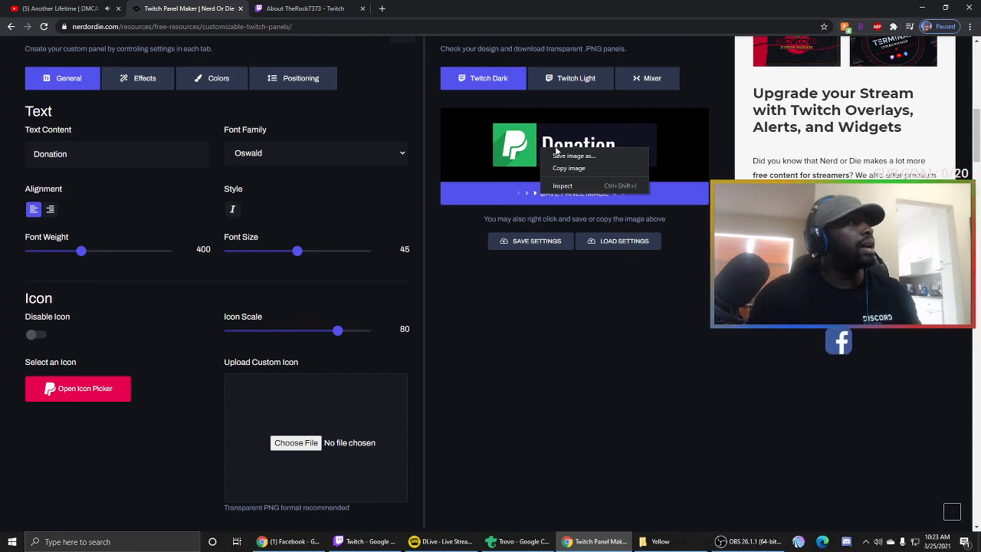
pyautogui.click(560, 155)
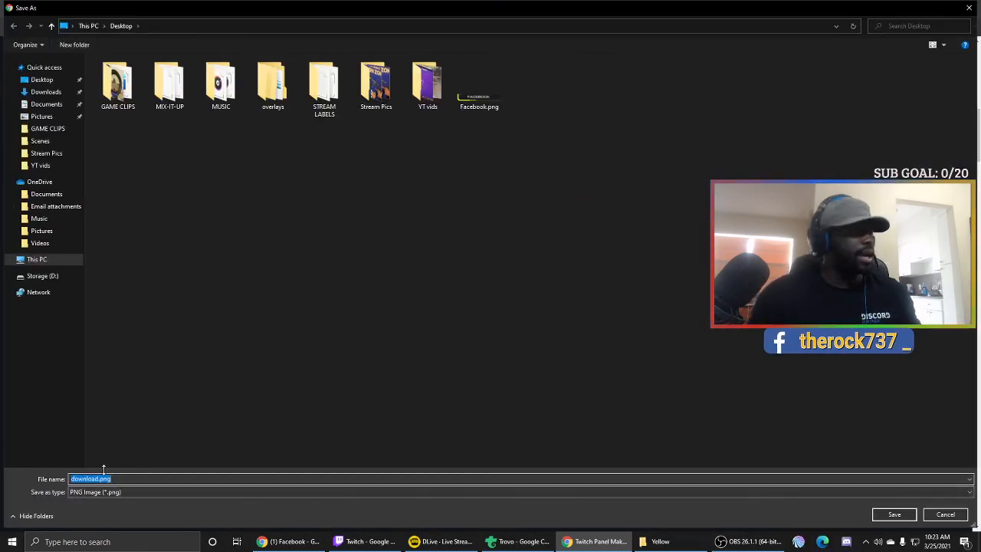
pyautogui.write('donation')
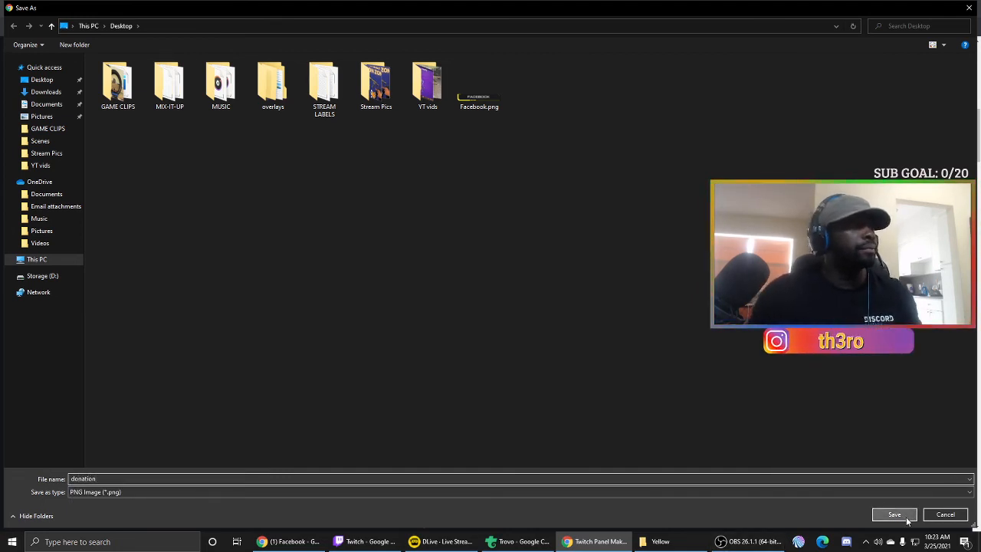
pyautogui.click(896, 513)
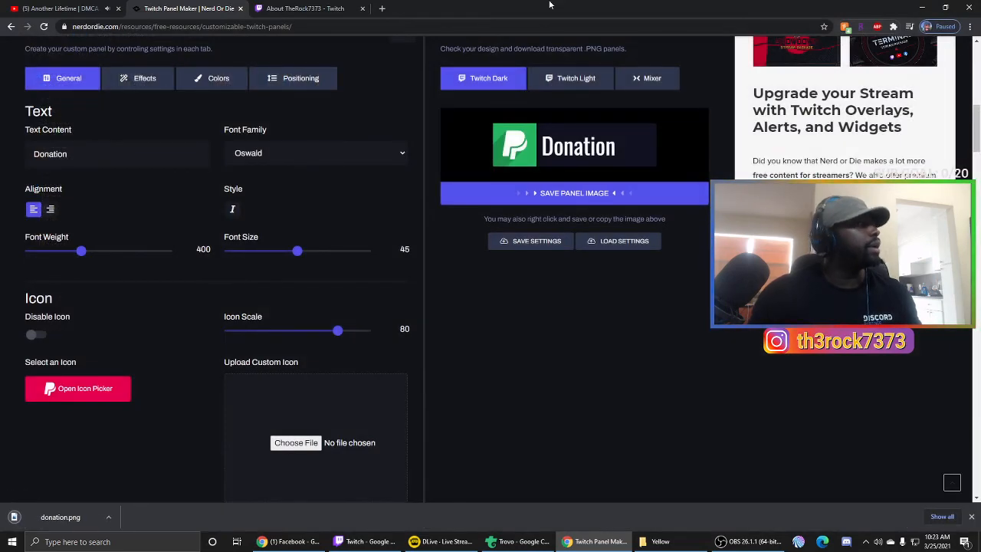
pyautogui.click(286, 6)
# - Turn on Edit Panels on the Twitch About page and add a new panel
pyautogui.scroll(4, 171, 203)
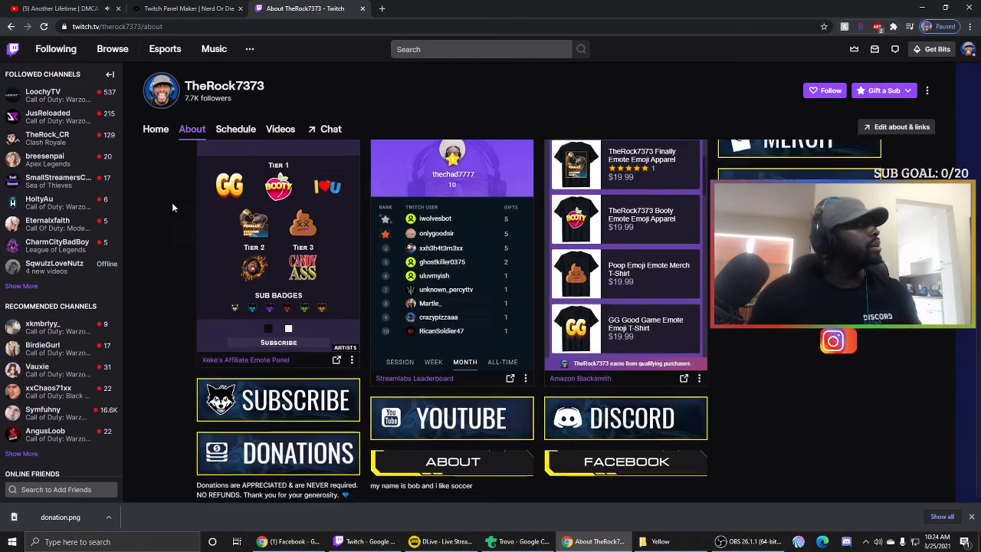
pyautogui.click(151, 350)
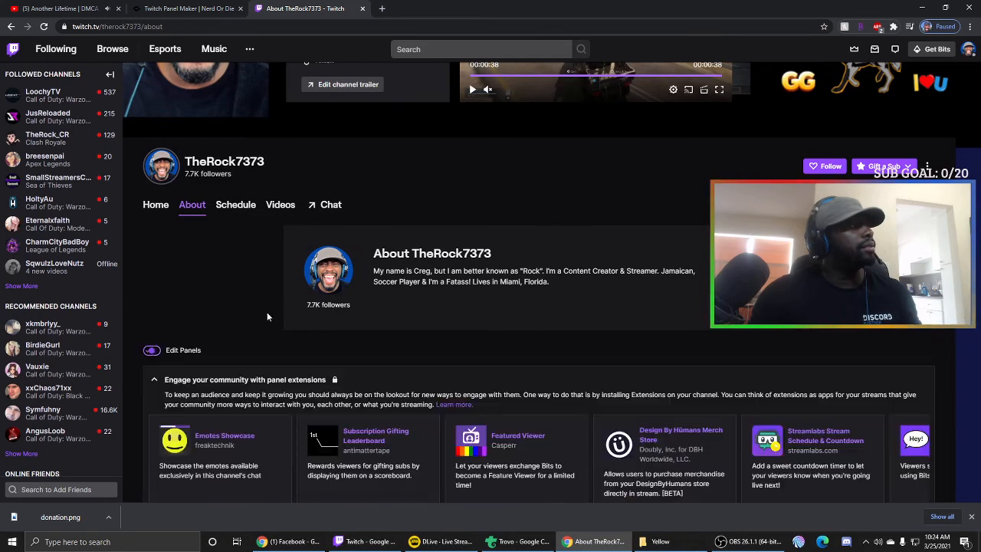
pyautogui.scroll(-4, 276, 310)
pyautogui.scroll(-5, 285, 304)
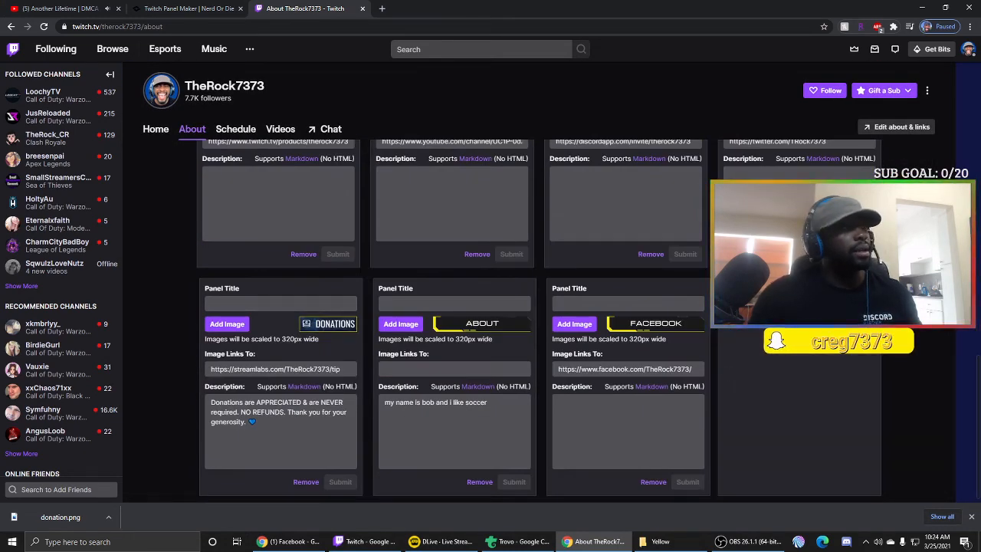
pyautogui.click(800, 311)
# - Upload donation.png as the new panel's image and submit the panel
pyautogui.click(748, 324)
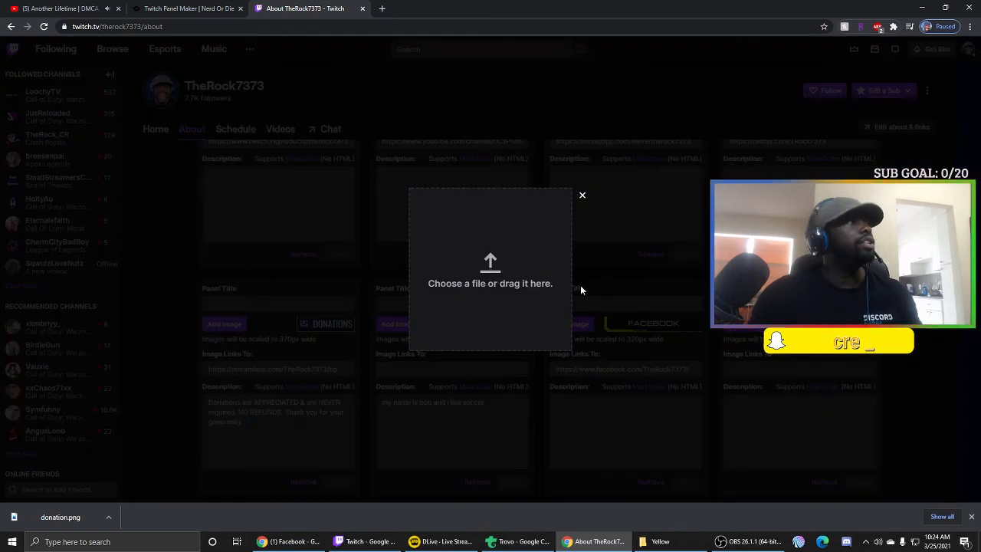
pyautogui.click(556, 274)
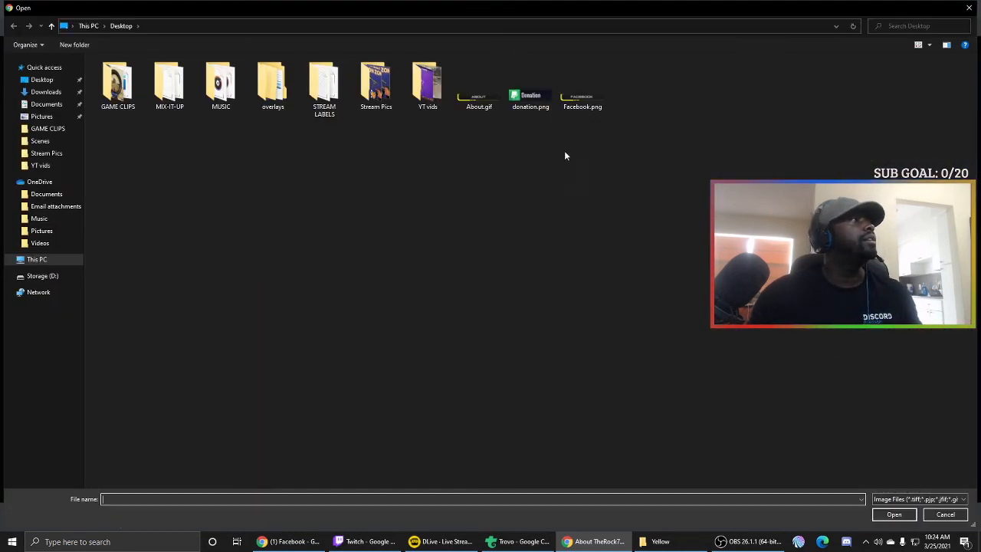
pyautogui.click(539, 107)
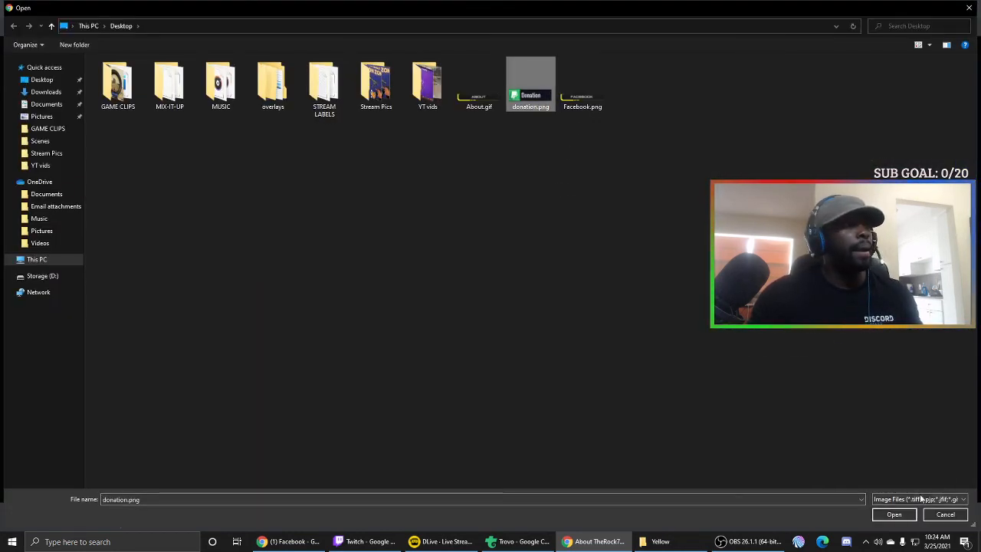
pyautogui.click(893, 515)
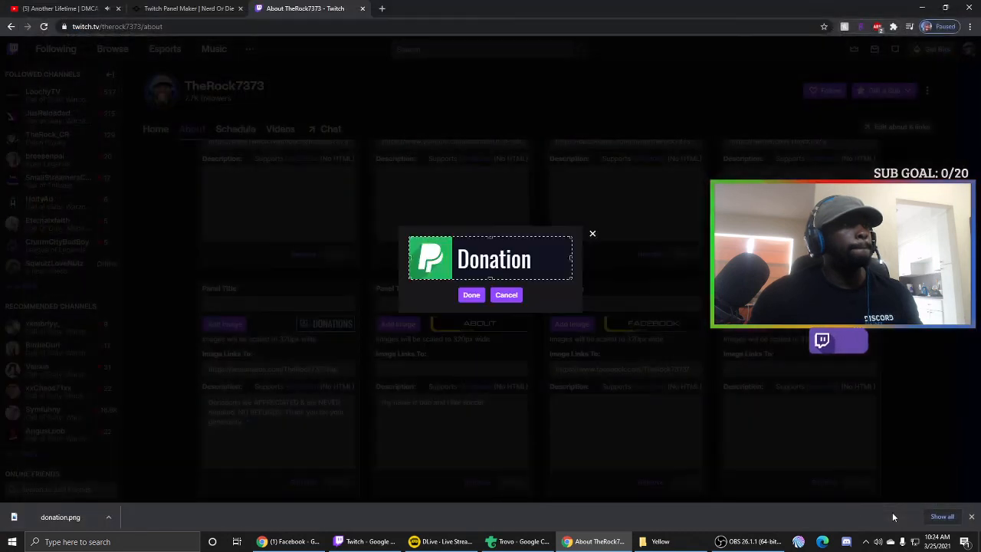
pyautogui.click(472, 293)
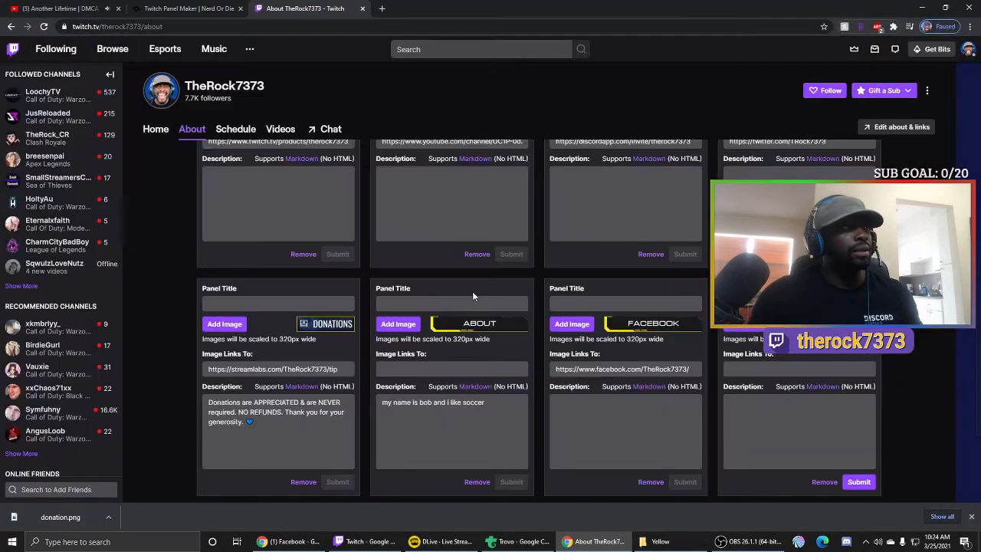
pyautogui.click(804, 371)
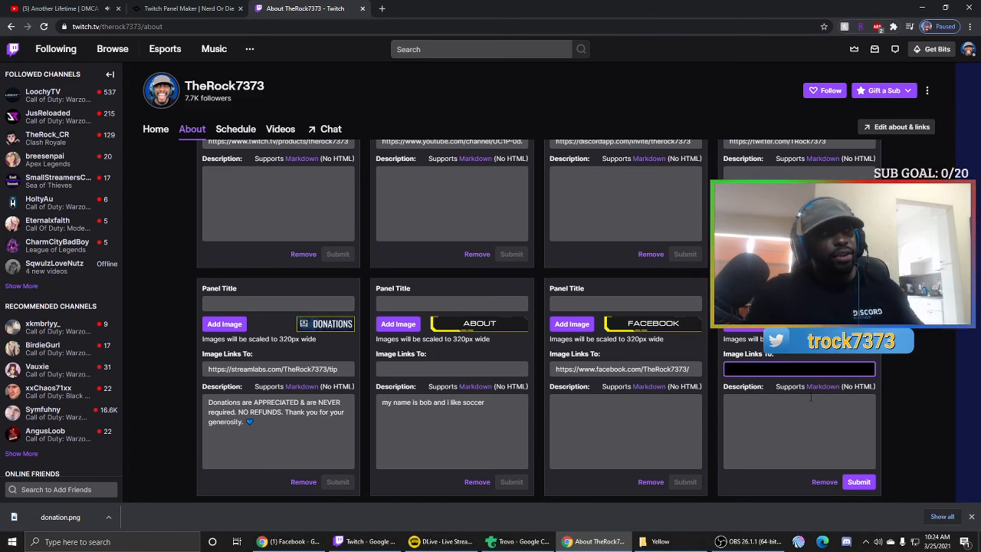
pyautogui.click(858, 481)
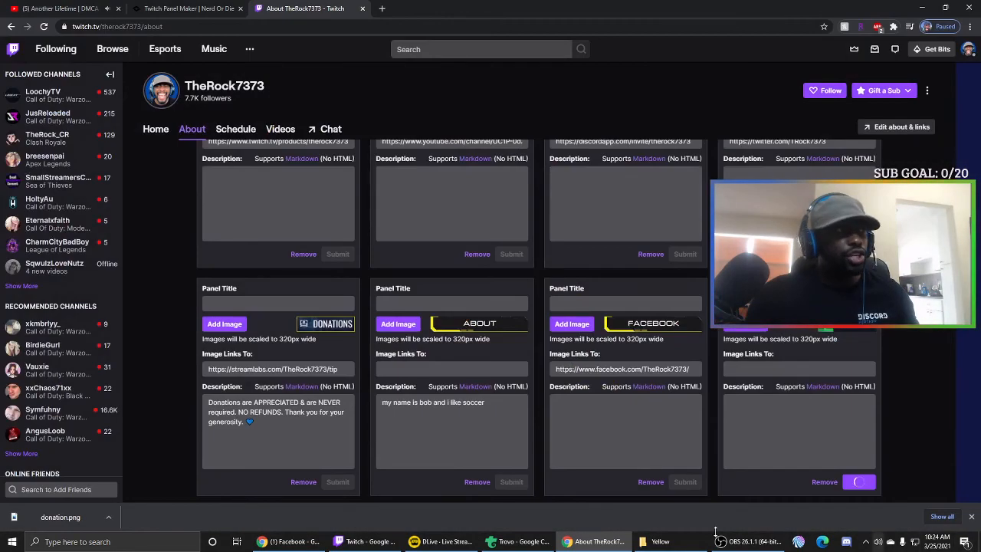
pyautogui.scroll(10, 177, 372)
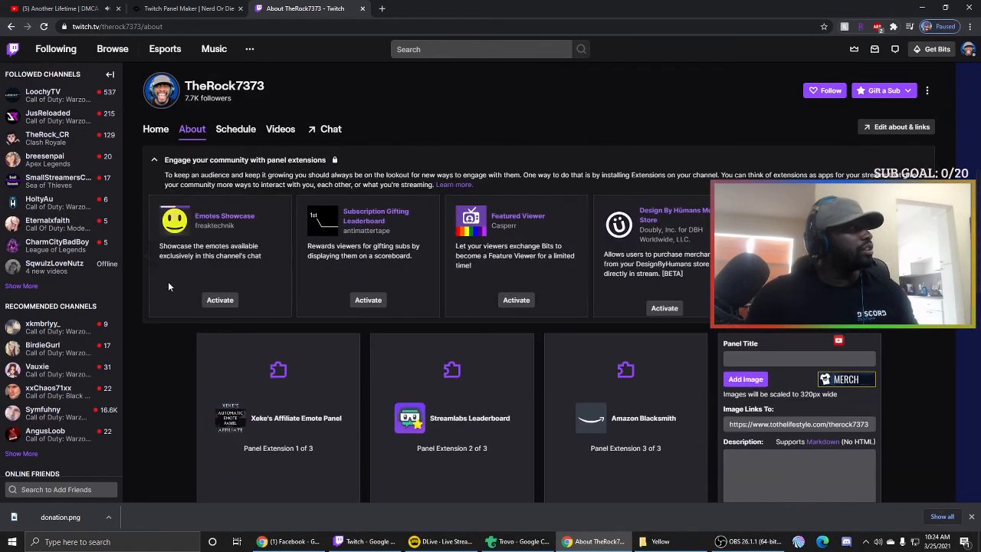
pyautogui.scroll(4, 184, 309)
# - Turn Edit Panels off, scroll through the finished About panels, and switch to OBS
pyautogui.click(156, 336)
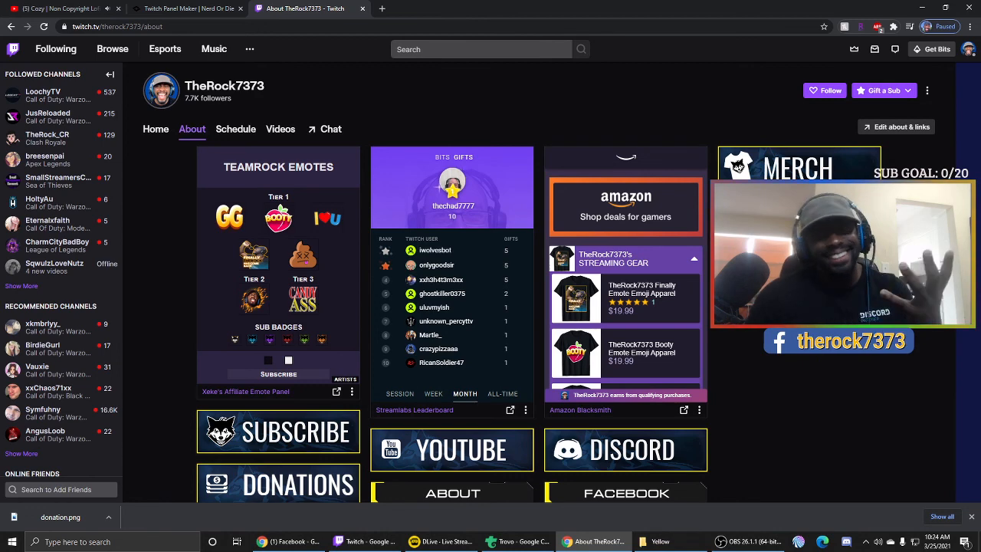
pyautogui.scroll(-1, 452, 322)
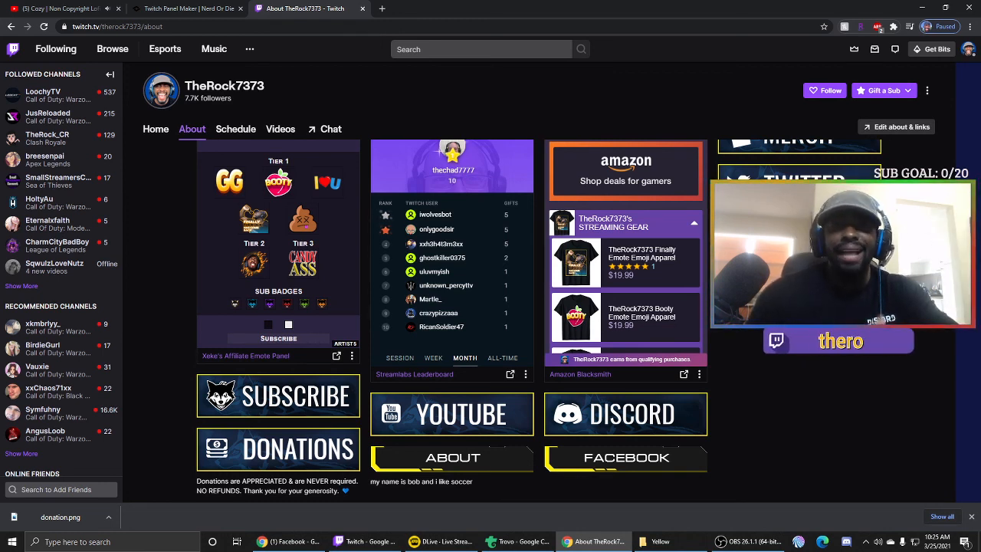
pyautogui.click(725, 544)
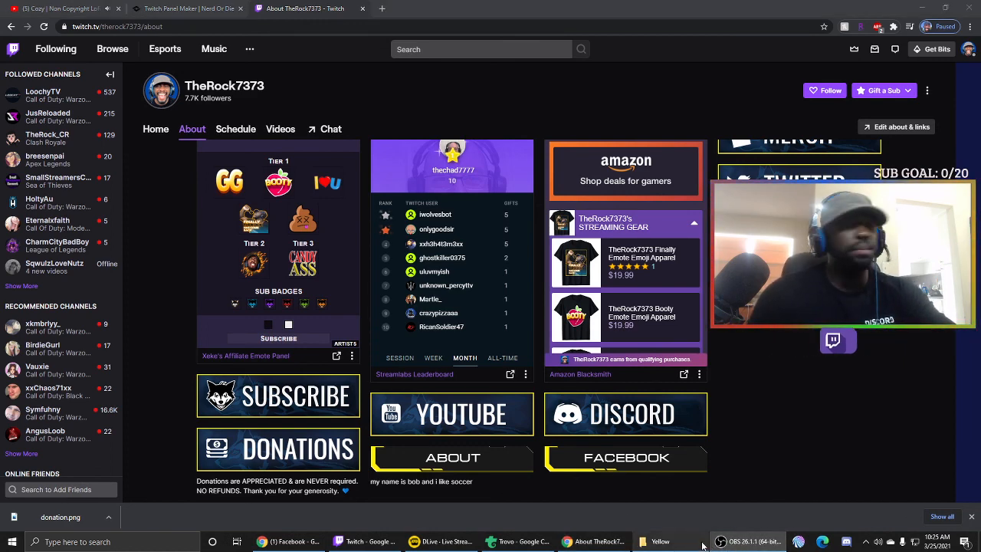